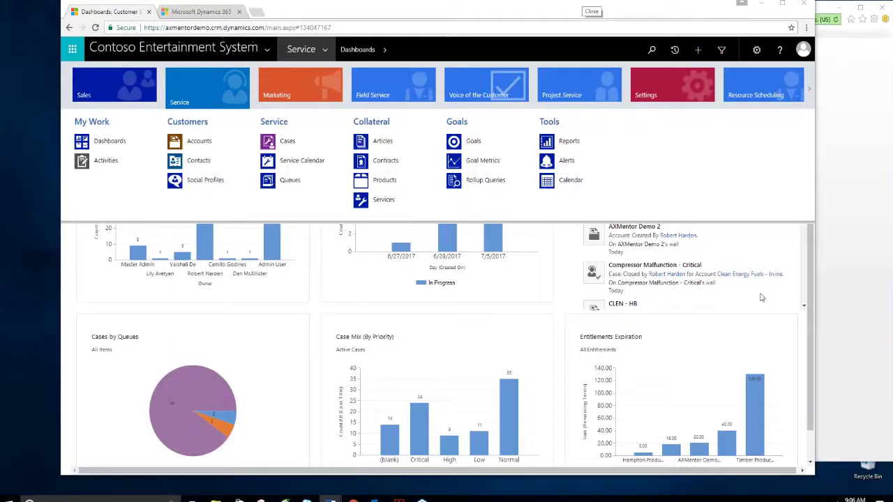
Step: Maximize the browser window showing the Customer Service Manager dashboard
{"action": "left_click", "coordinate": [762, 298]}
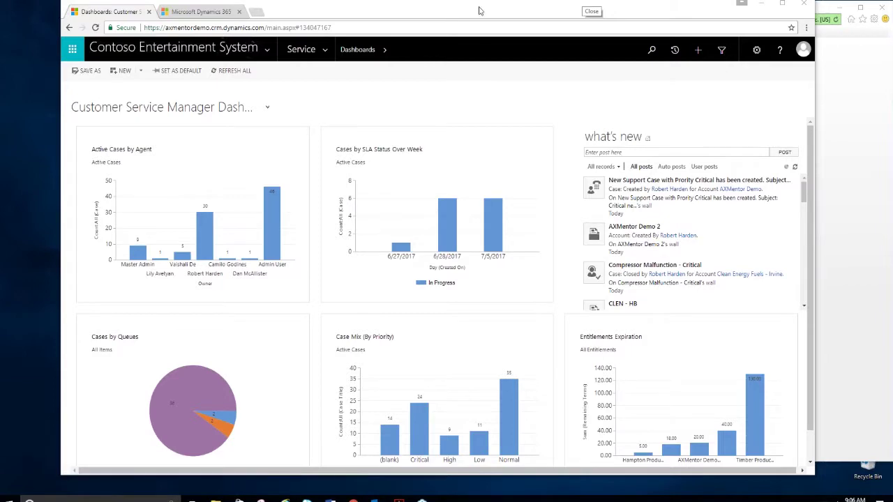
{"action": "left_click_drag", "start_coordinate": [523, 13], "coordinate": [492, 14]}
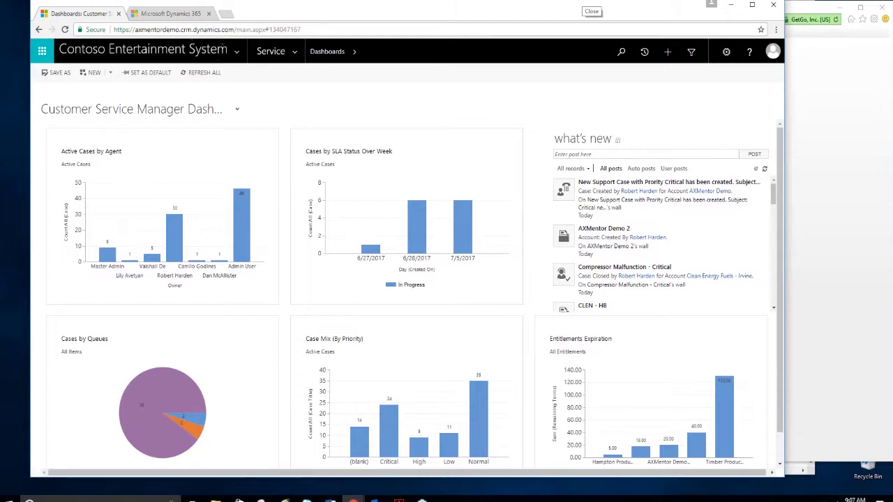
{"action": "left_click_drag", "start_coordinate": [682, 15], "coordinate": [642, 19]}
{"action": "left_click", "coordinate": [713, 8]}
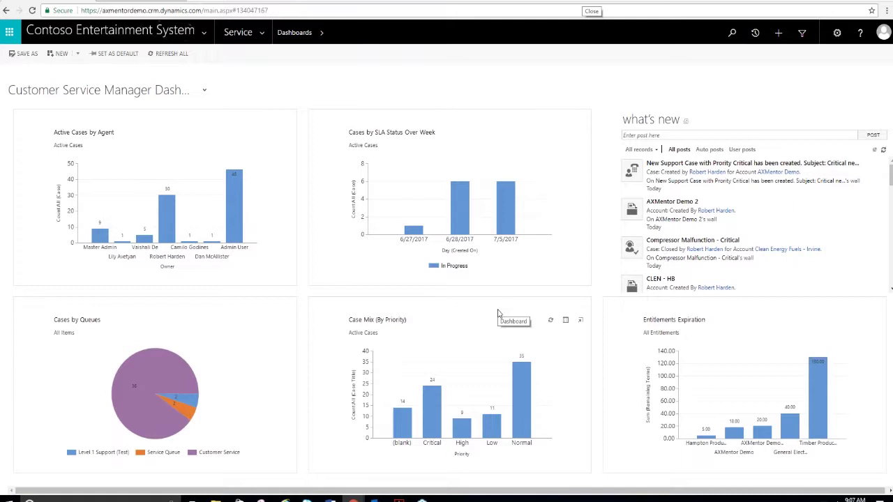
Step: Open the accounts list in the Service area and search it for "Axmentor"
{"action": "left_click", "coordinate": [263, 40]}
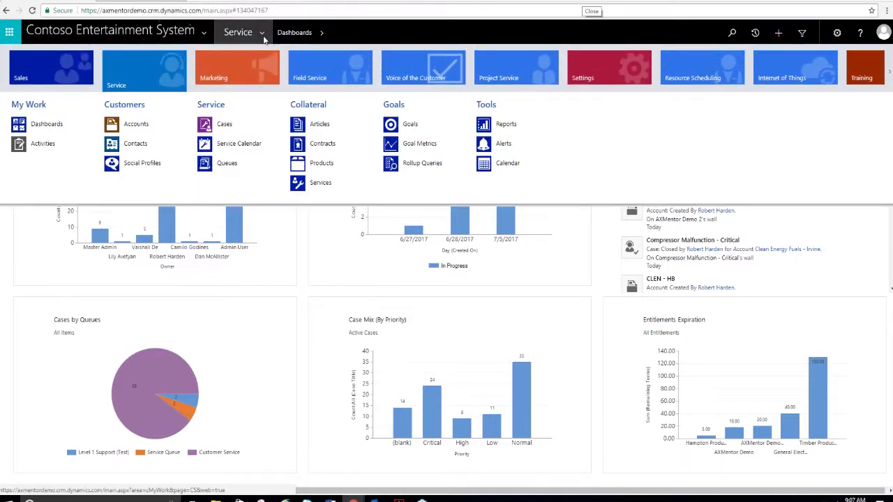
{"action": "left_click", "coordinate": [264, 40]}
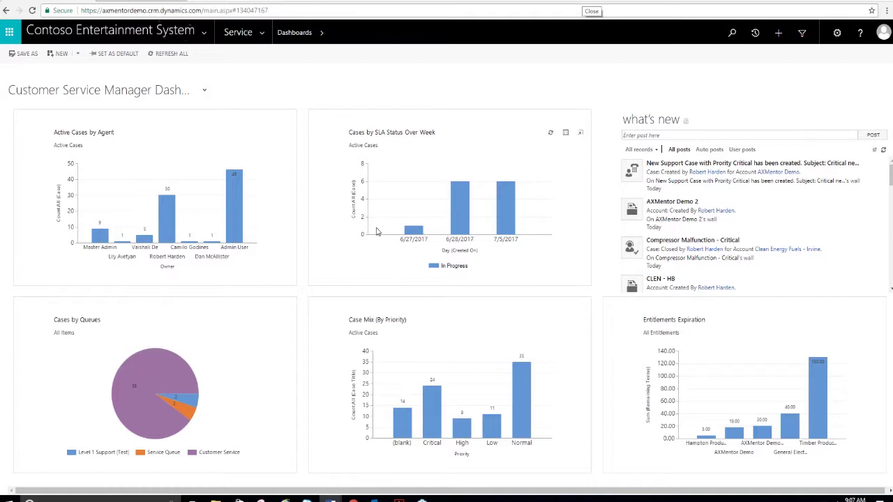
{"action": "left_click", "coordinate": [261, 40]}
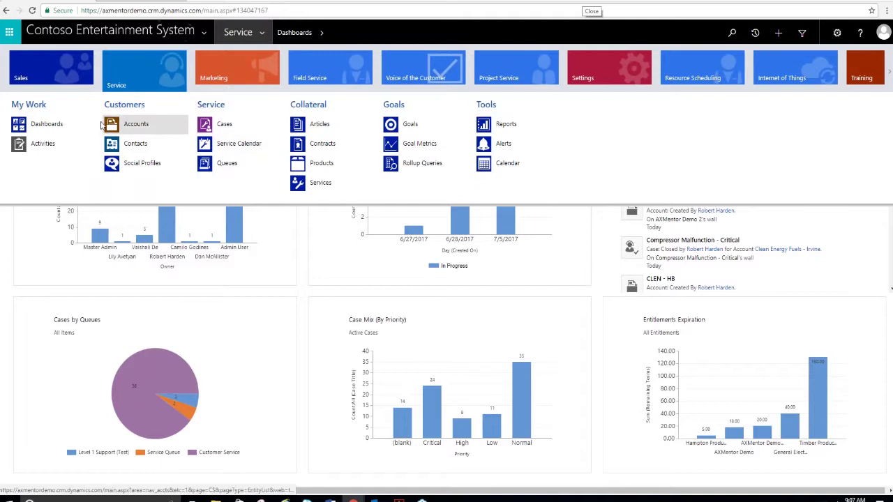
{"action": "left_click", "coordinate": [136, 124]}
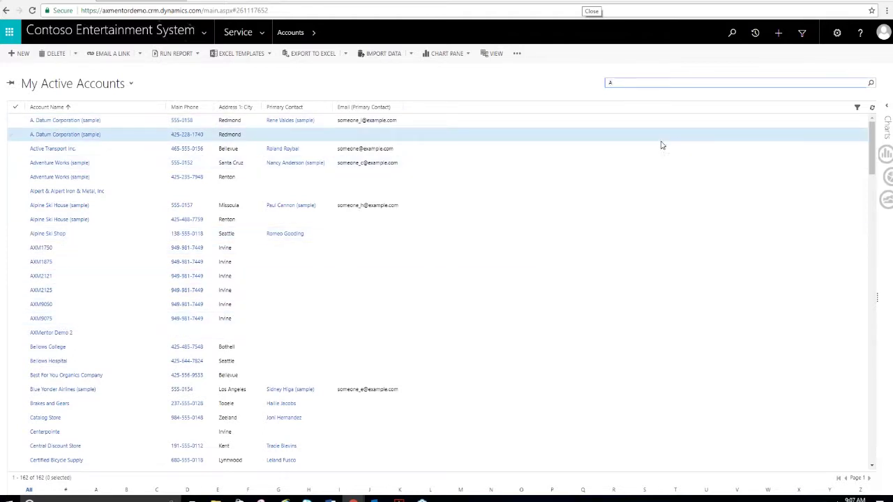
{"action": "type", "text": "Axmentor"}
{"action": "key", "text": "Return"}
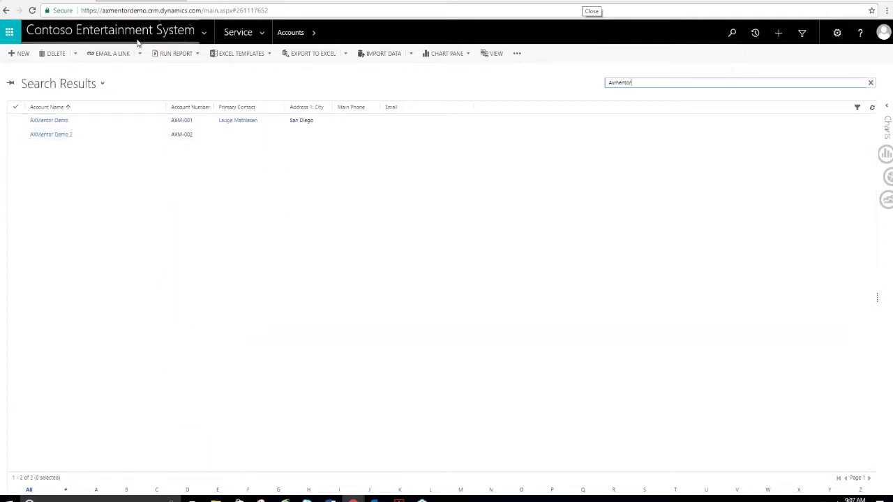
Step: Open the AXMentor Demo account record from the search results
{"action": "left_click", "coordinate": [120, 121]}
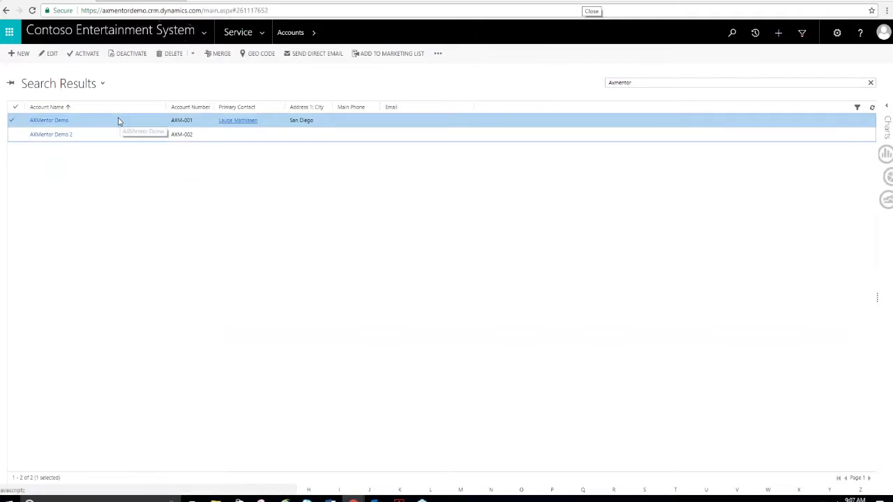
{"action": "double_click", "coordinate": [118, 121]}
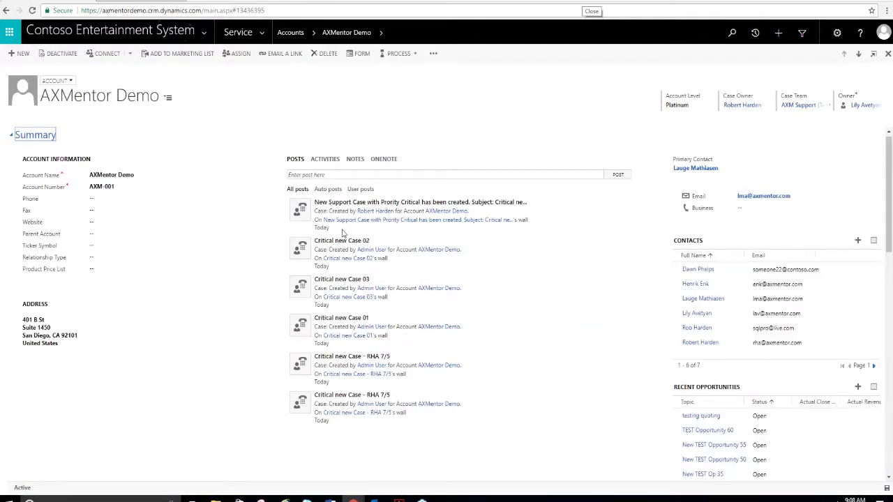
{"action": "left_click", "coordinate": [381, 32]}
Step: Open the cases list in the Service area and sort the active cases by creation date
{"action": "left_click", "coordinate": [264, 36]}
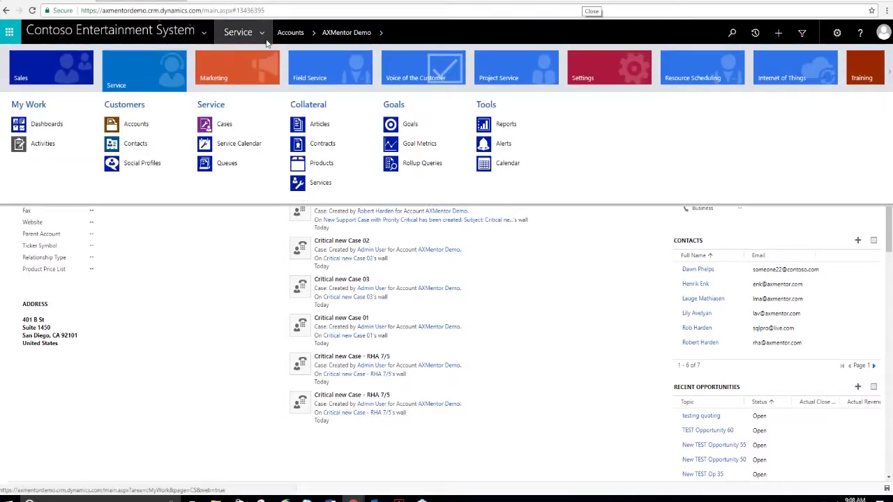
{"action": "left_click", "coordinate": [215, 126]}
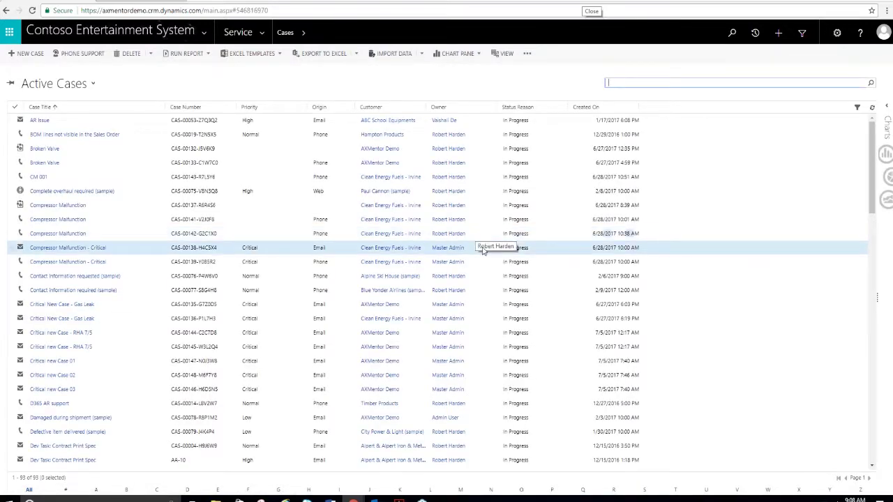
{"action": "left_click", "coordinate": [586, 107]}
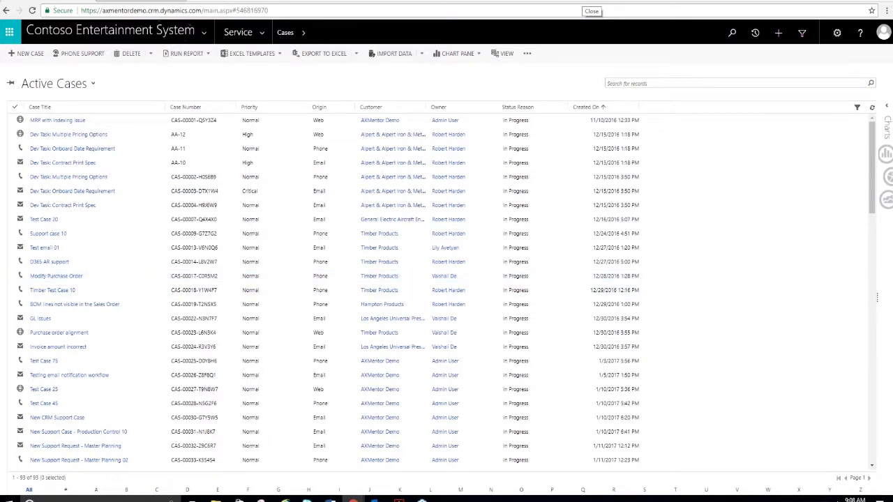
Step: Create a case titled "New Case" for the customer AXMentor Demo and save it
{"action": "left_click", "coordinate": [307, 34]}
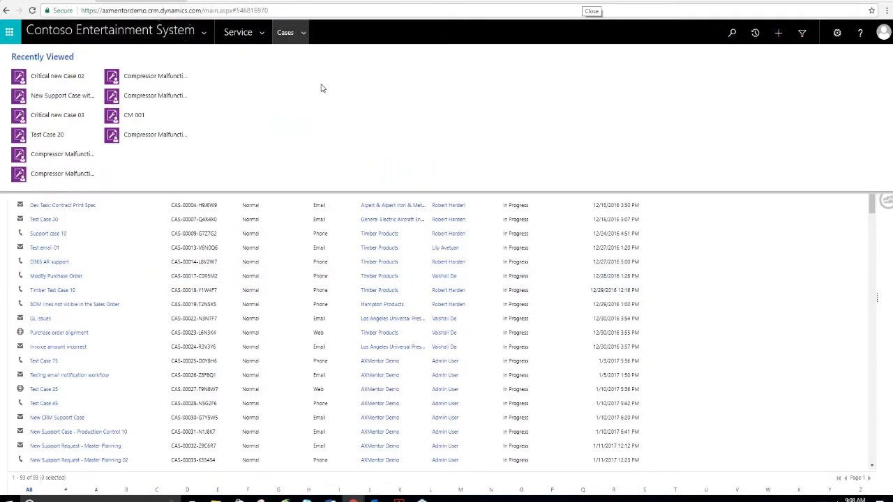
{"action": "left_click", "coordinate": [287, 32]}
{"action": "left_click", "coordinate": [25, 54]}
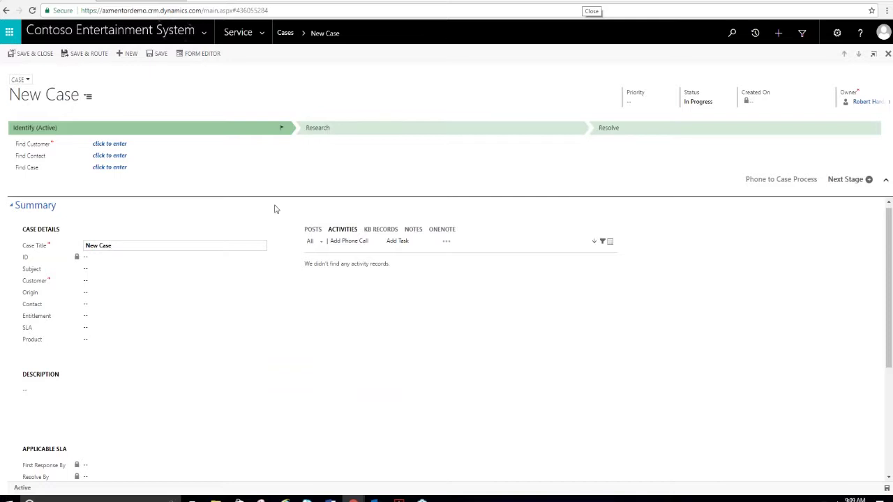
{"action": "left_click", "coordinate": [110, 251]}
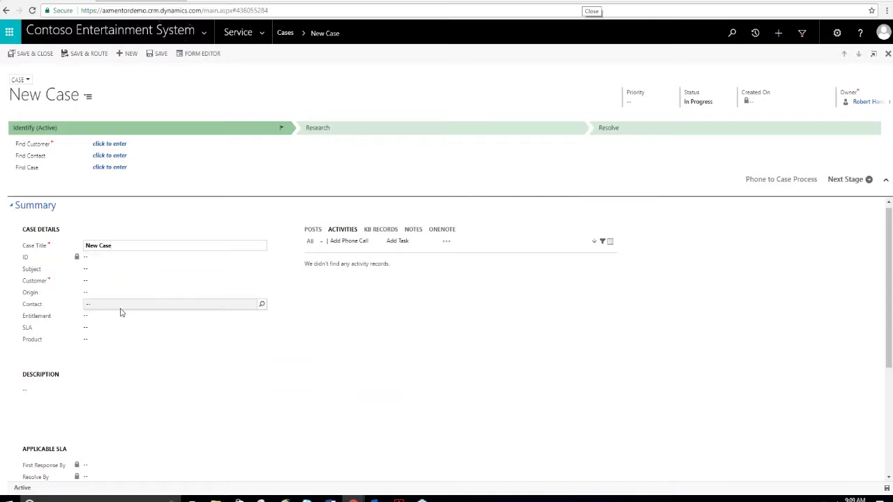
{"action": "left_click", "coordinate": [131, 285]}
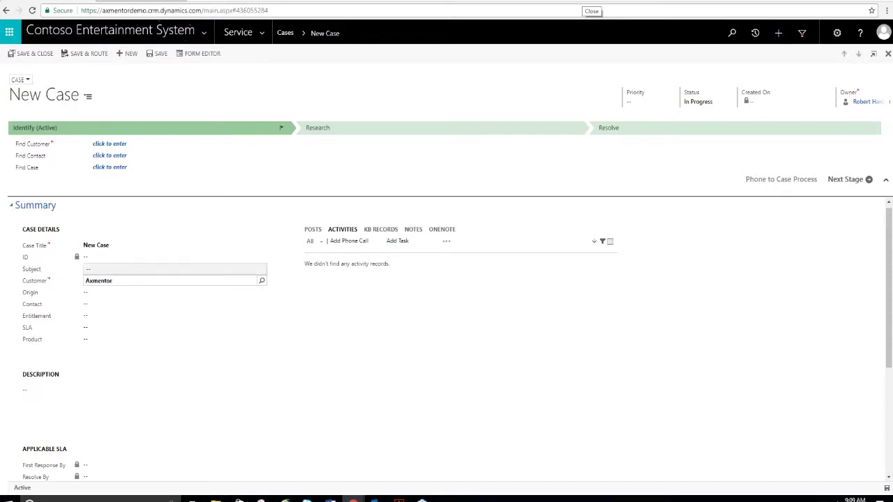
{"action": "left_click", "coordinate": [261, 282]}
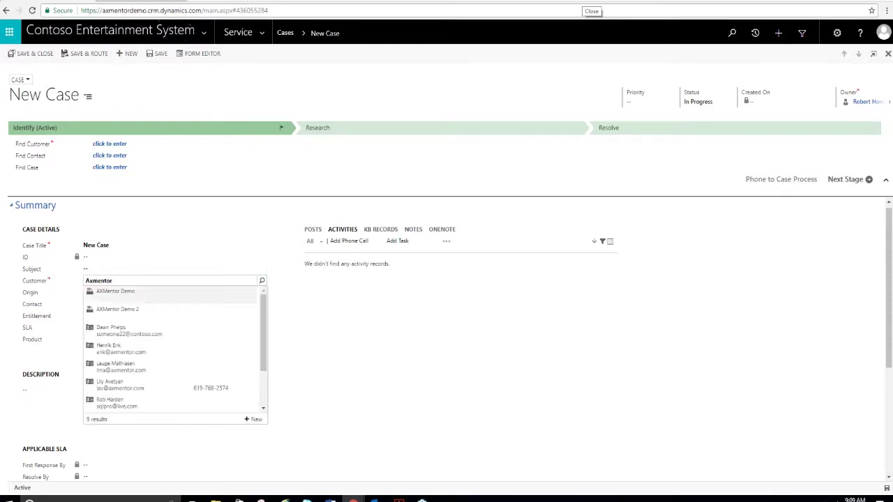
{"action": "left_click", "coordinate": [116, 292]}
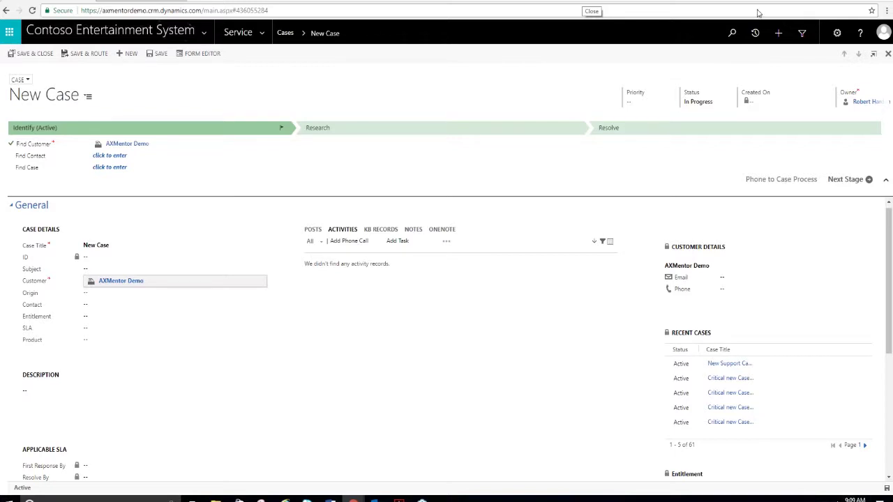
{"action": "left_click", "coordinate": [887, 488]}
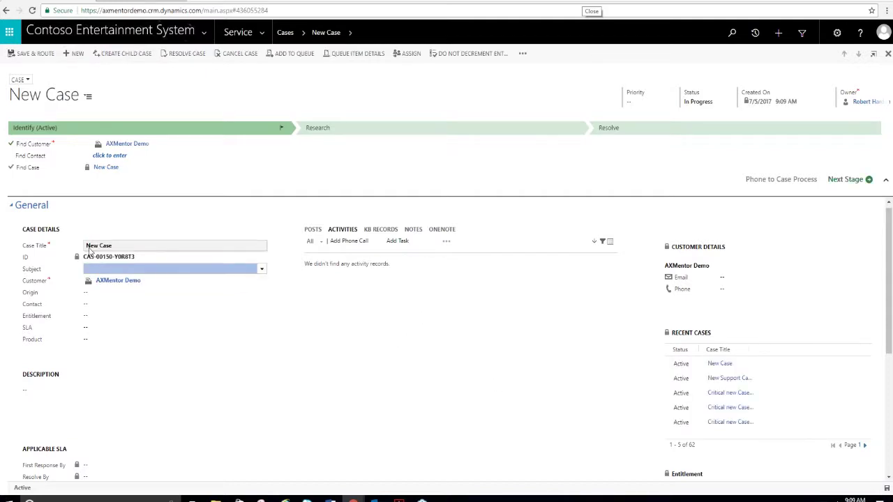
Step: Look up the customer's contact person by full name and assign them as the new case's contact
{"action": "left_click_drag", "start_coordinate": [89, 251], "coordinate": [140, 270]}
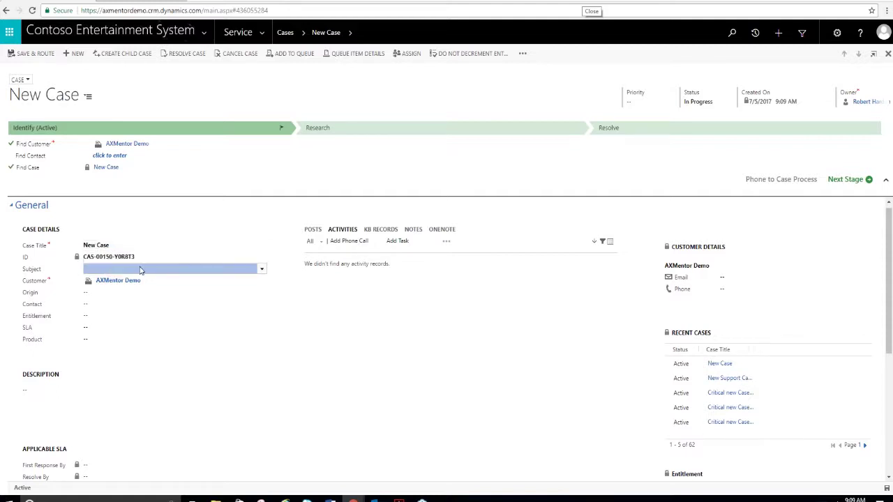
{"action": "left_click", "coordinate": [120, 307]}
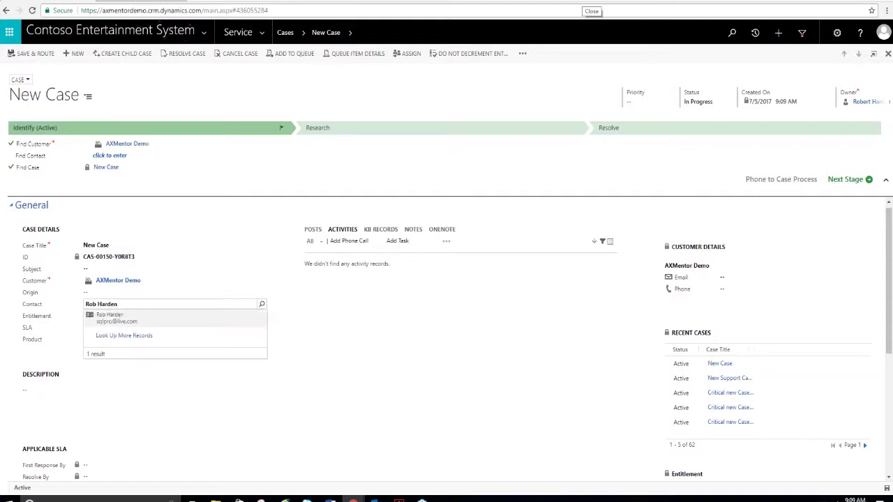
{"action": "left_click", "coordinate": [127, 315]}
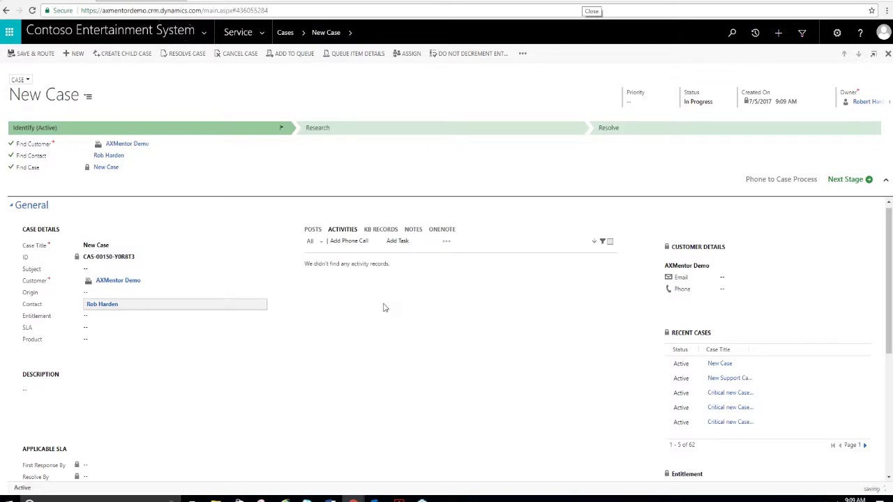
Step: Examine the new case's additional activity types, notes, recent cases, applicable SLA and entitlement sections
{"action": "left_click", "coordinate": [446, 242]}
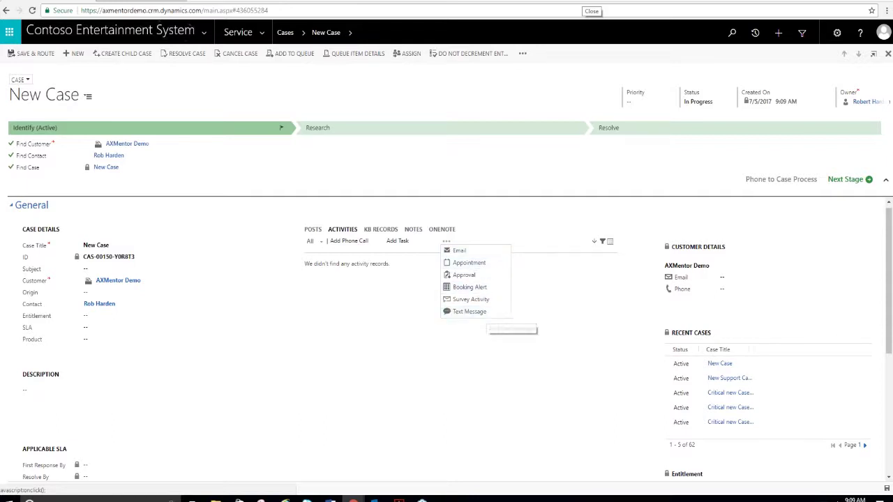
{"action": "left_click", "coordinate": [416, 230]}
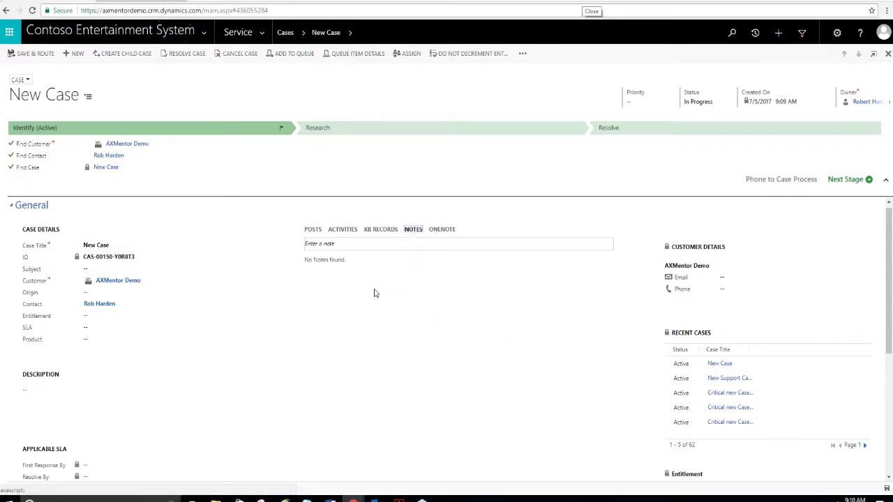
{"action": "left_click", "coordinate": [342, 230]}
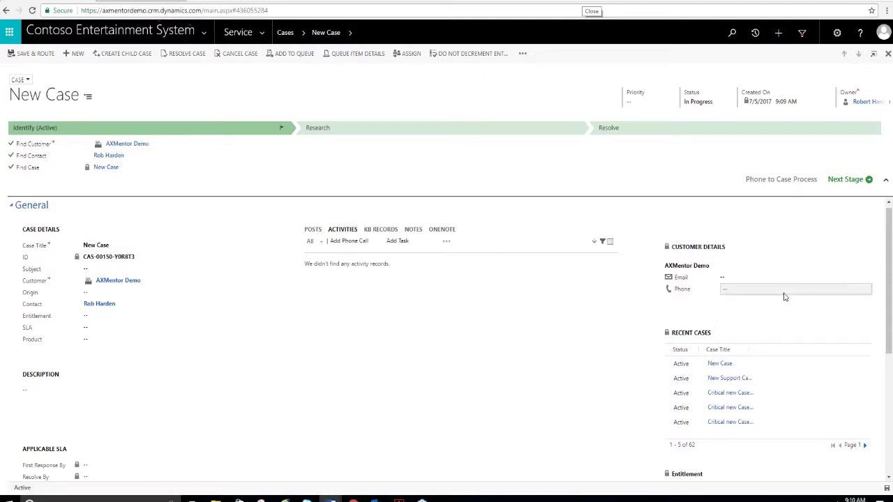
{"action": "scroll", "coordinate": [781, 300], "scroll_direction": "down", "scroll_amount": 1}
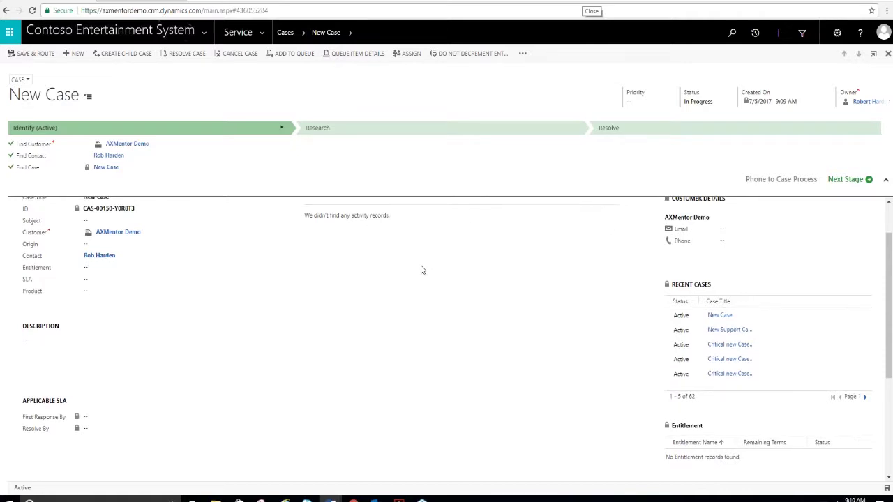
{"action": "scroll", "coordinate": [422, 268], "scroll_direction": "up", "scroll_amount": 1}
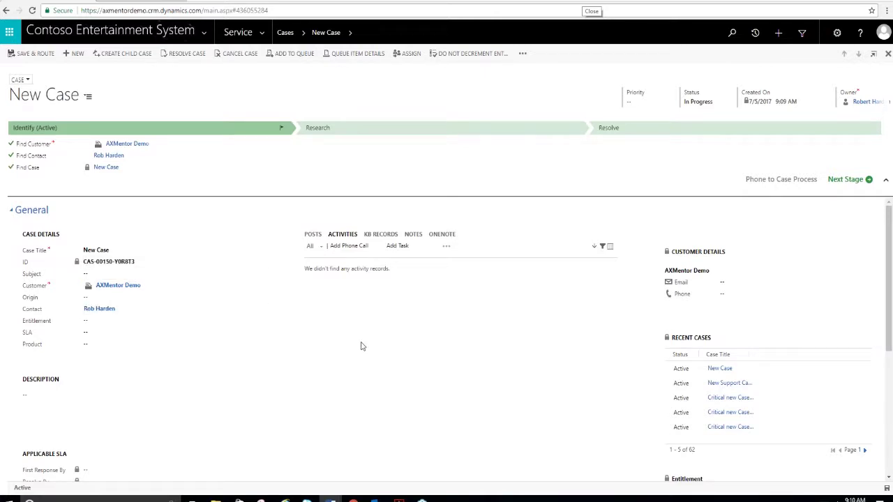
Step: Return to the cases list and switch it to the All Cases view
{"action": "left_click", "coordinate": [285, 33]}
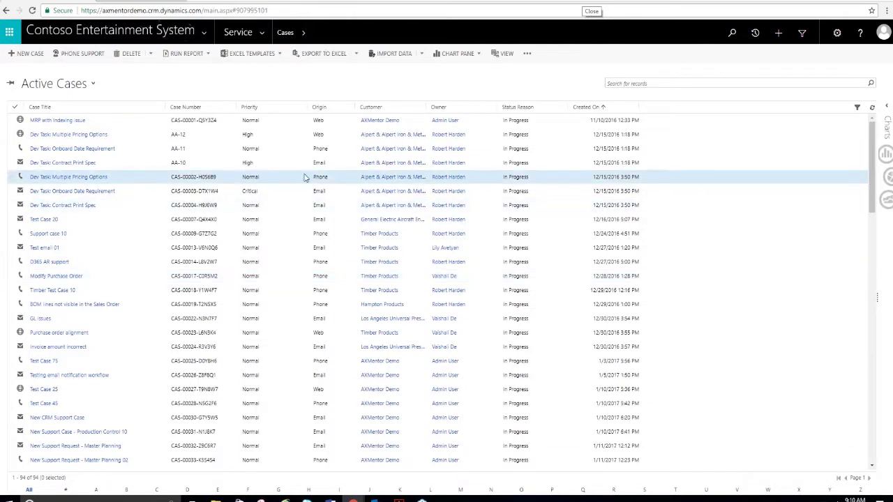
{"action": "left_click", "coordinate": [90, 89]}
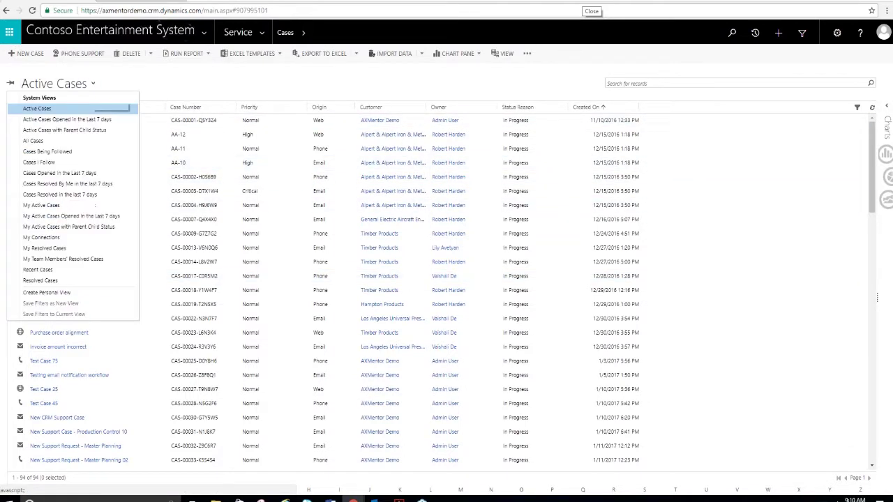
{"action": "left_click", "coordinate": [56, 143]}
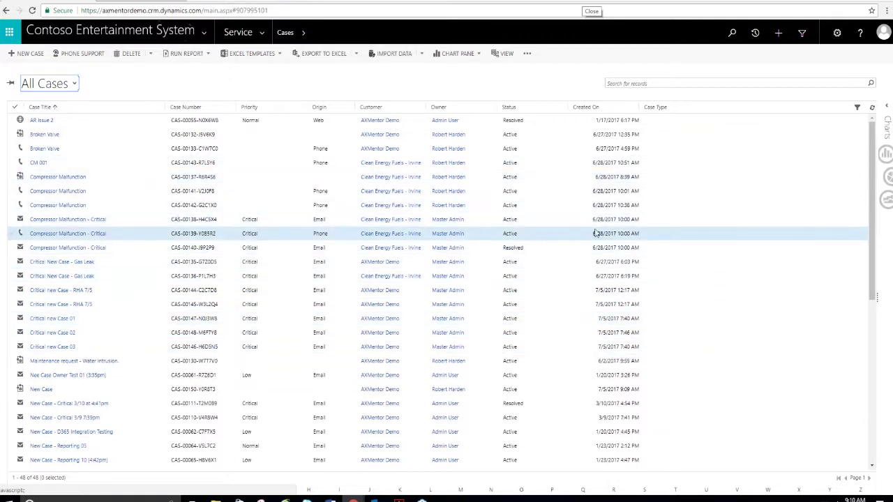
Step: Search across all Dynamics 365 data for "Case"
{"action": "left_click", "coordinate": [640, 84]}
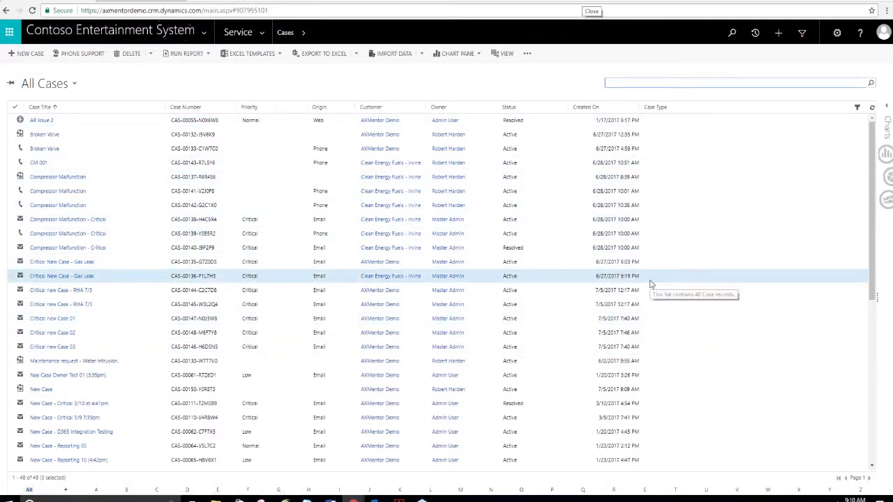
{"action": "left_click", "coordinate": [733, 38]}
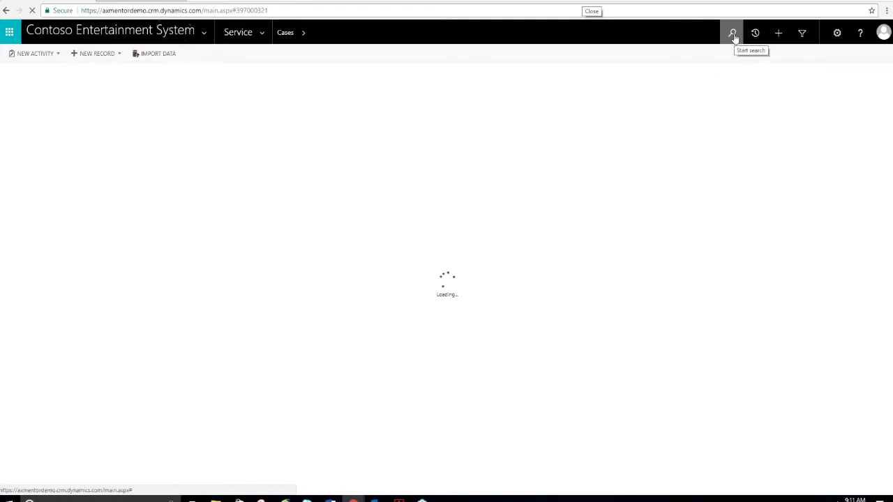
{"action": "left_click", "coordinate": [732, 34]}
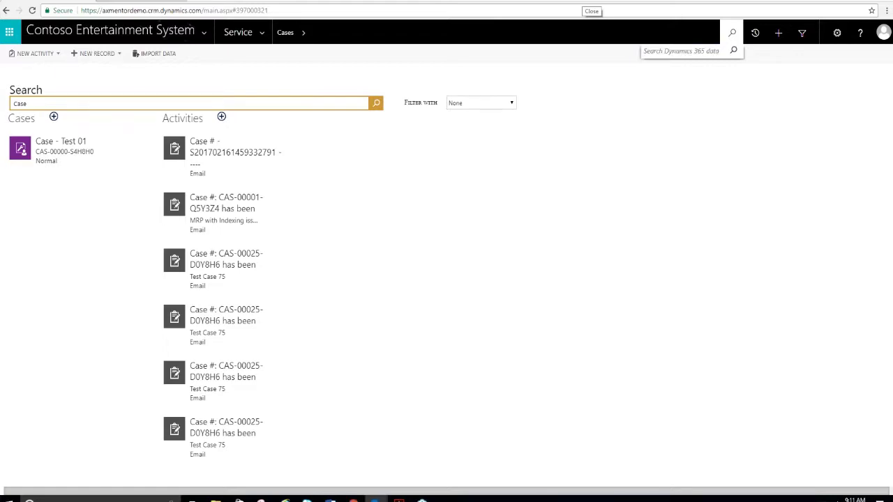
Step: Switch to the Outlook inbox
{"action": "key", "text": "alt+Tab"}
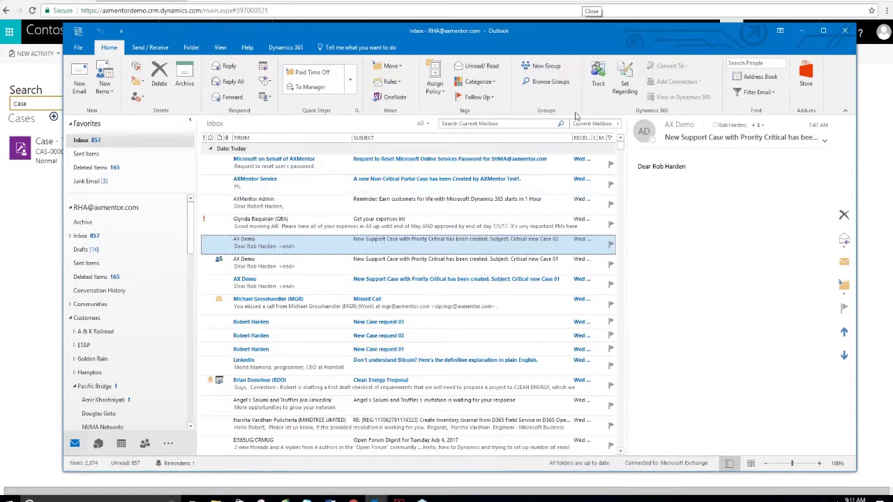
Step: Track the email about "Critical new Case 02" in Dynamics 365 and convert it to a case for customer AXMentor Demo
{"action": "left_click", "coordinate": [598, 77]}
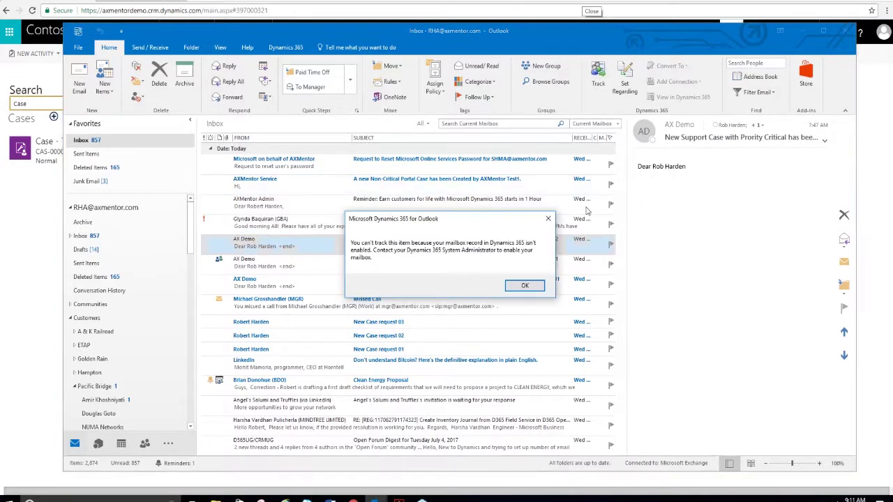
{"action": "left_click", "coordinate": [524, 285]}
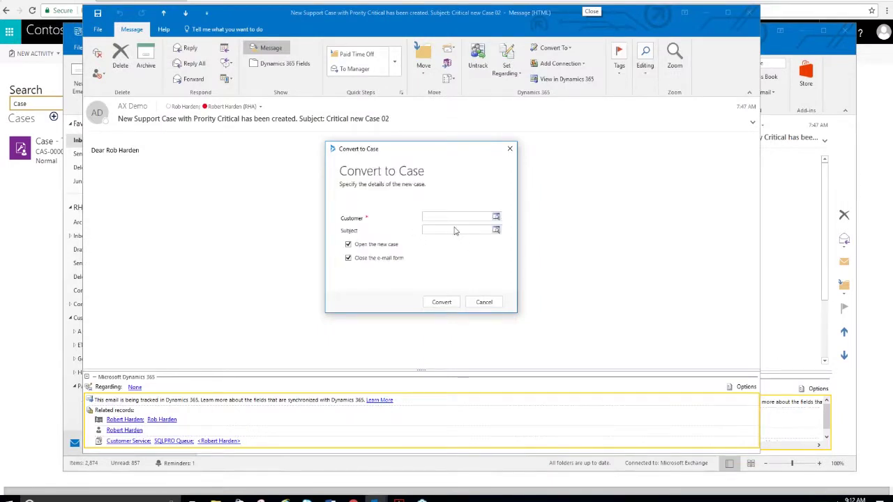
{"action": "left_click", "coordinate": [457, 218]}
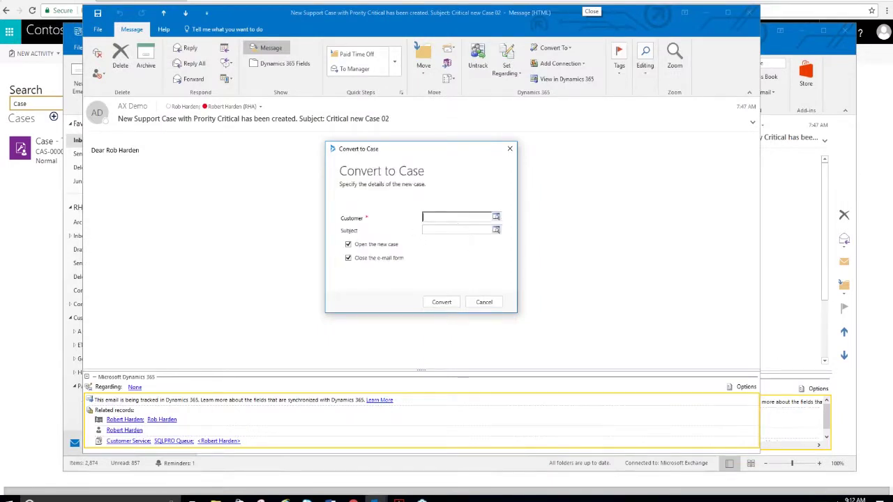
{"action": "left_click", "coordinate": [497, 217]}
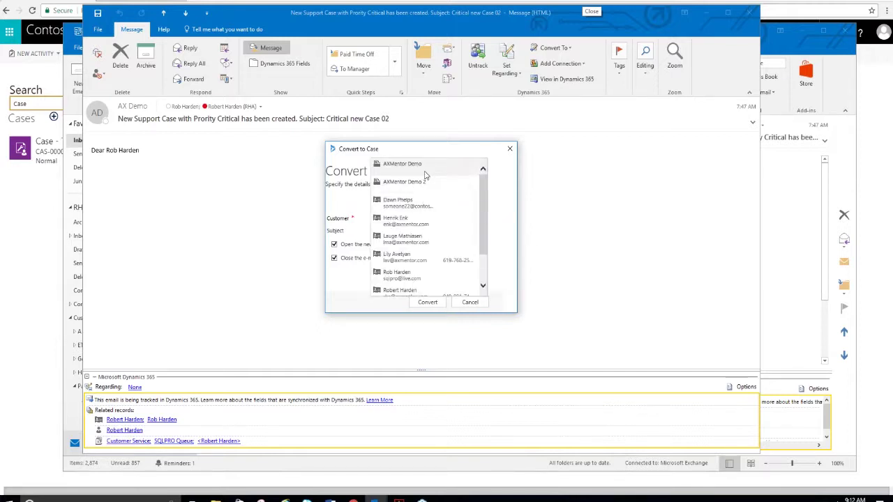
{"action": "key", "text": "Return"}
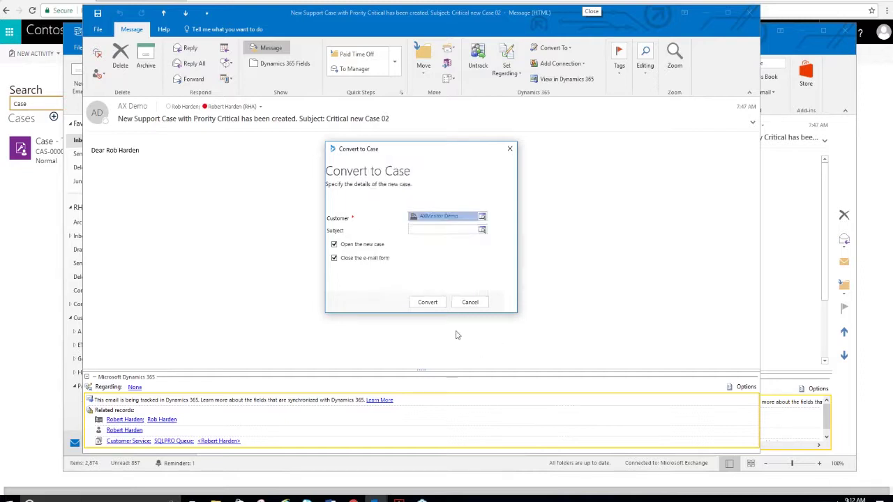
{"action": "left_click", "coordinate": [428, 302]}
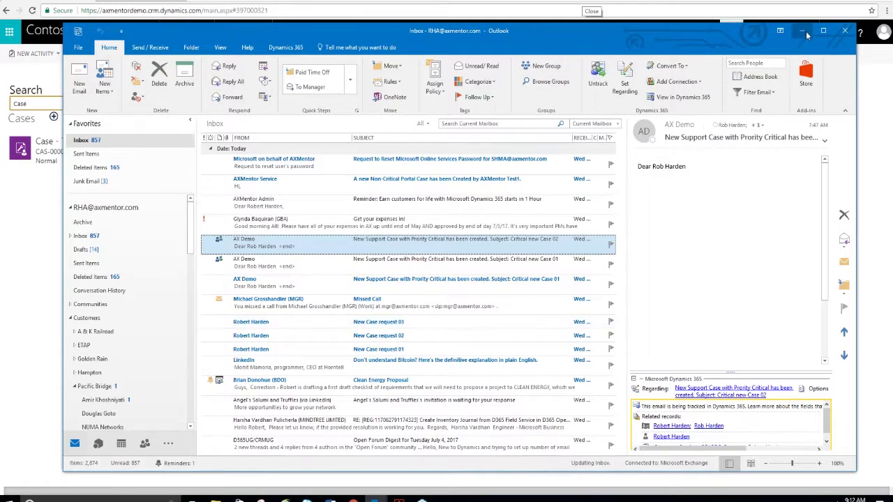
Step: Switch back to Dynamics 365 and sort the All Cases list by Created On in ascending order
{"action": "left_click", "coordinate": [804, 31]}
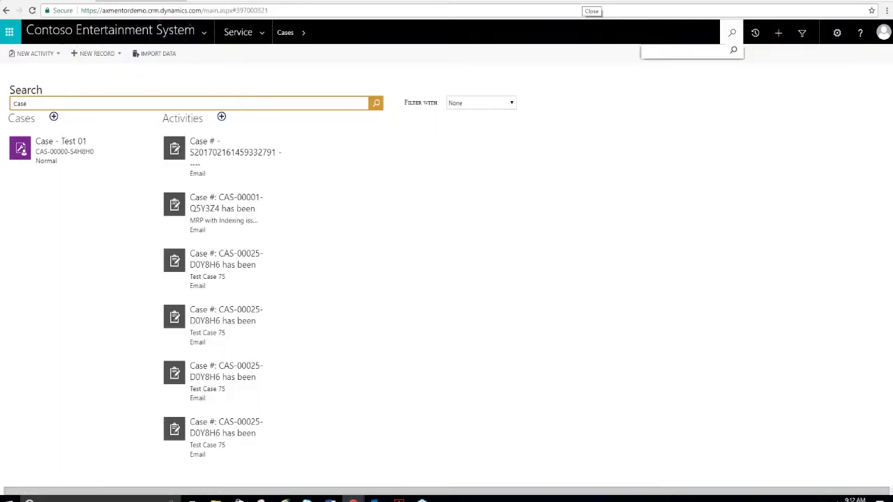
{"action": "left_click", "coordinate": [259, 32]}
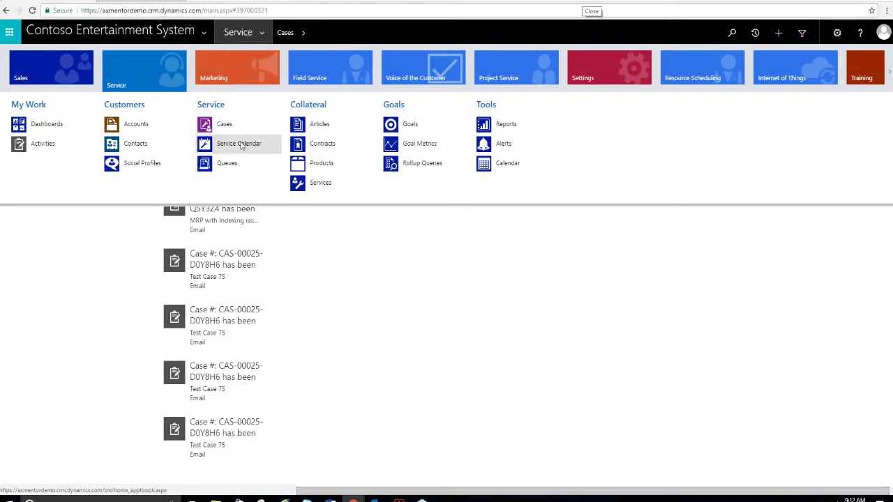
{"action": "left_click", "coordinate": [225, 124]}
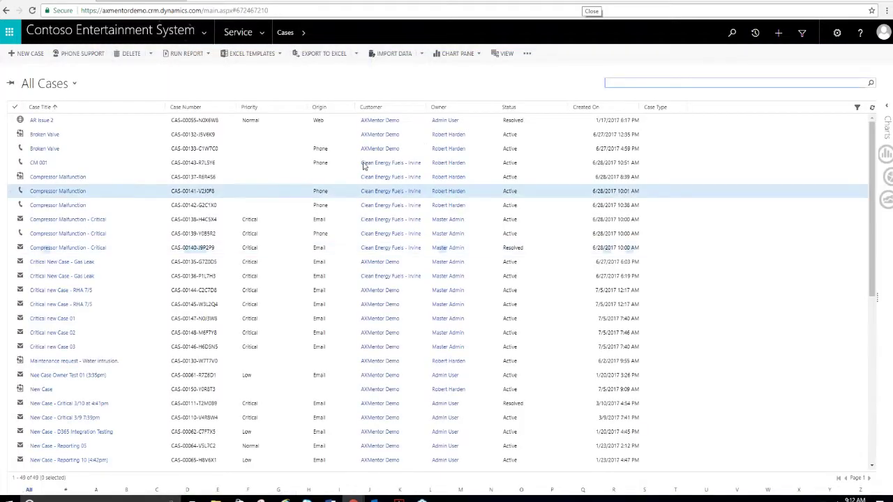
{"action": "left_click", "coordinate": [607, 108]}
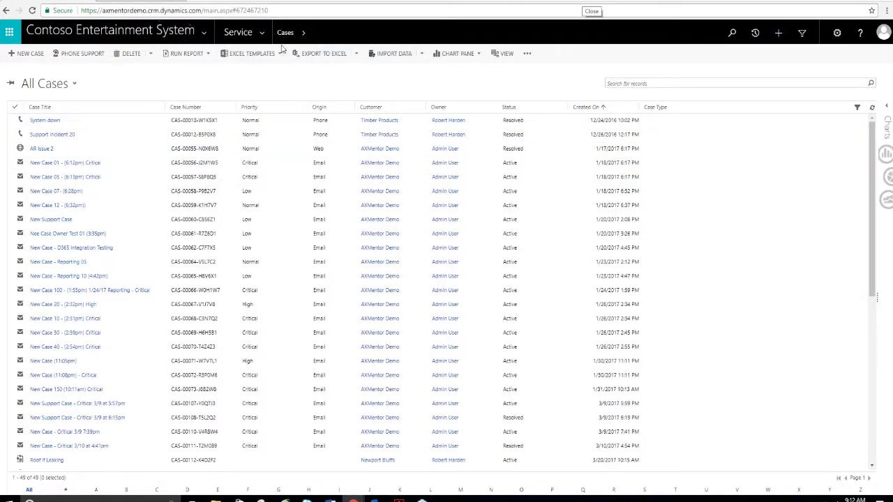
Step: Open the Critical new Case 02 record from the Customer Service queue
{"action": "left_click", "coordinate": [305, 33]}
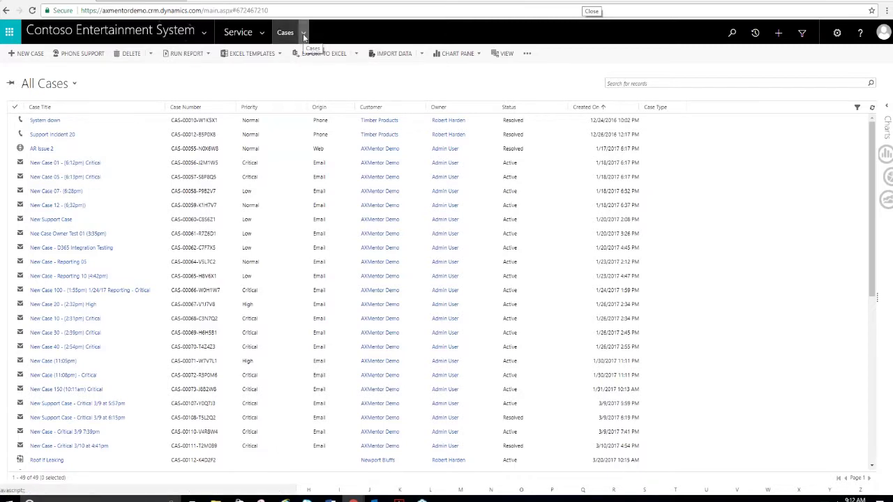
{"action": "left_click", "coordinate": [265, 37]}
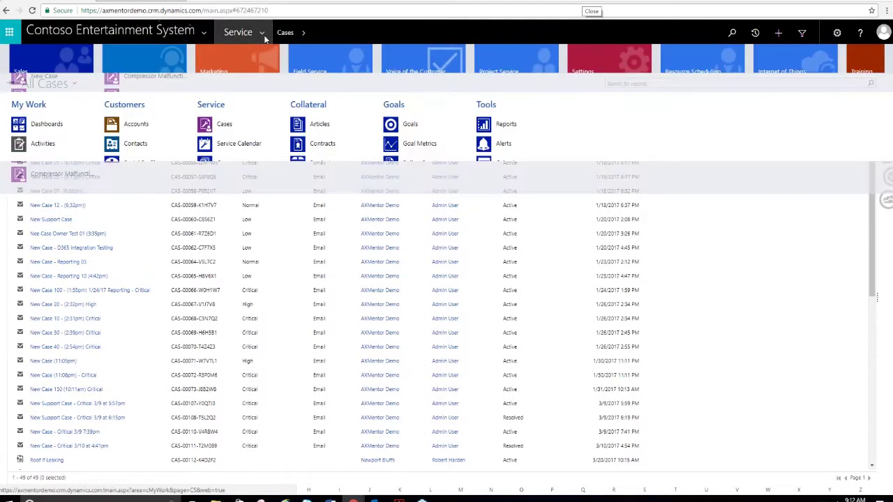
{"action": "left_click", "coordinate": [234, 162]}
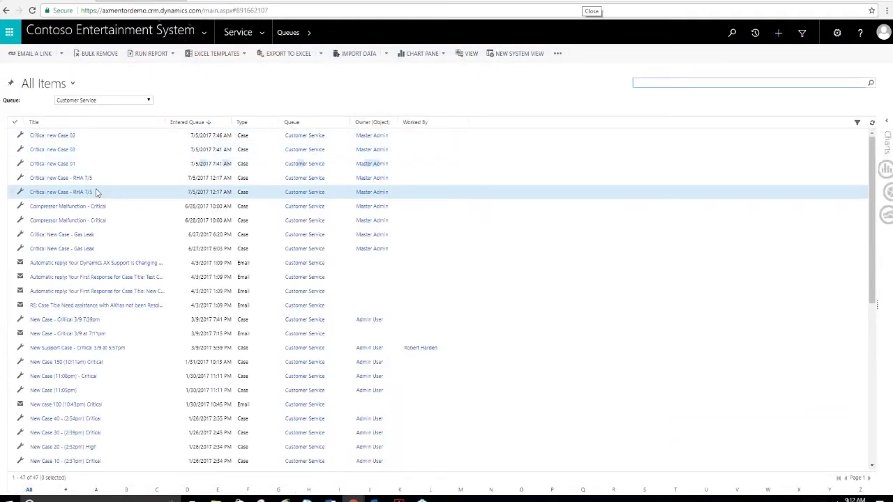
{"action": "double_click", "coordinate": [90, 137]}
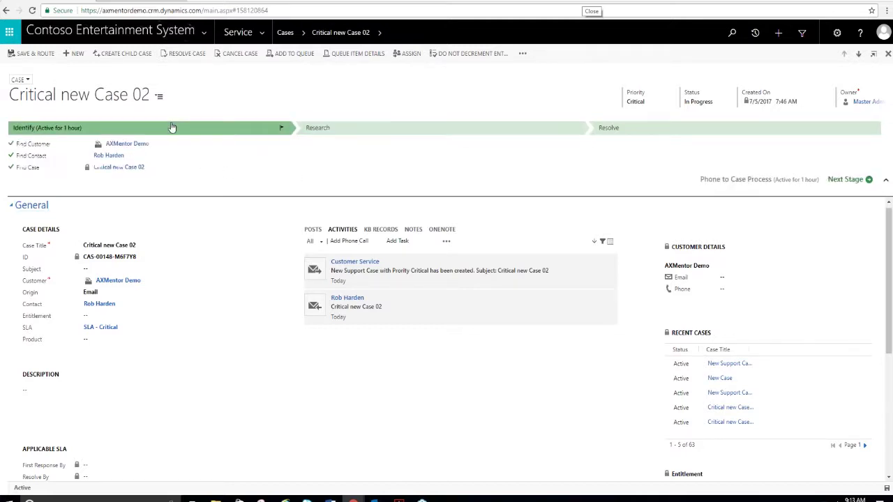
Step: Examine the case's Resolve stage and its Resolve Case form without resolving the case
{"action": "left_click", "coordinate": [607, 129]}
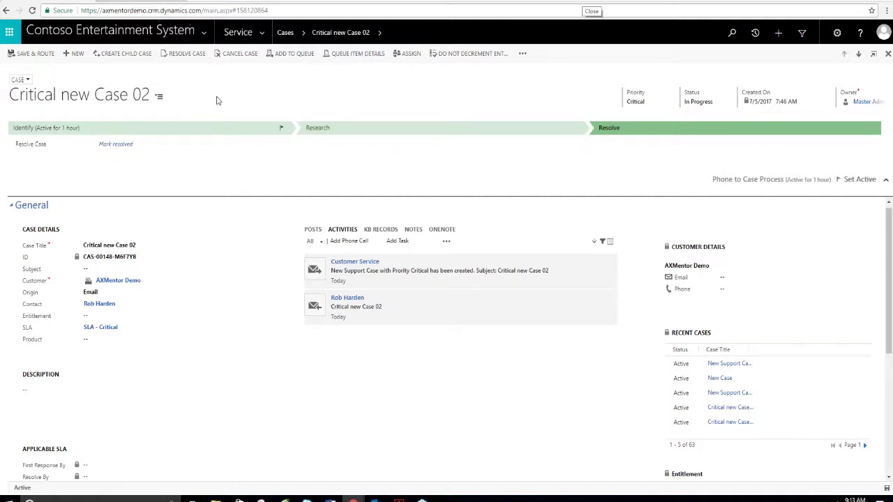
{"action": "left_click", "coordinate": [187, 56]}
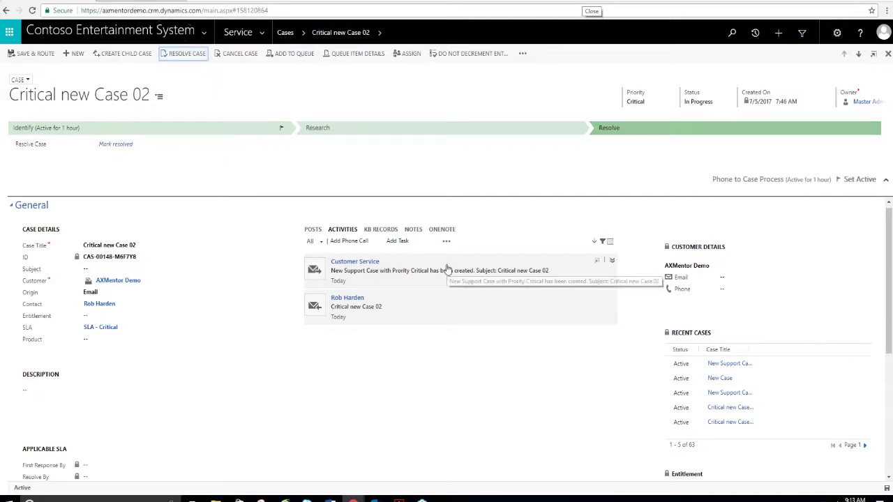
{"action": "left_click", "coordinate": [187, 57]}
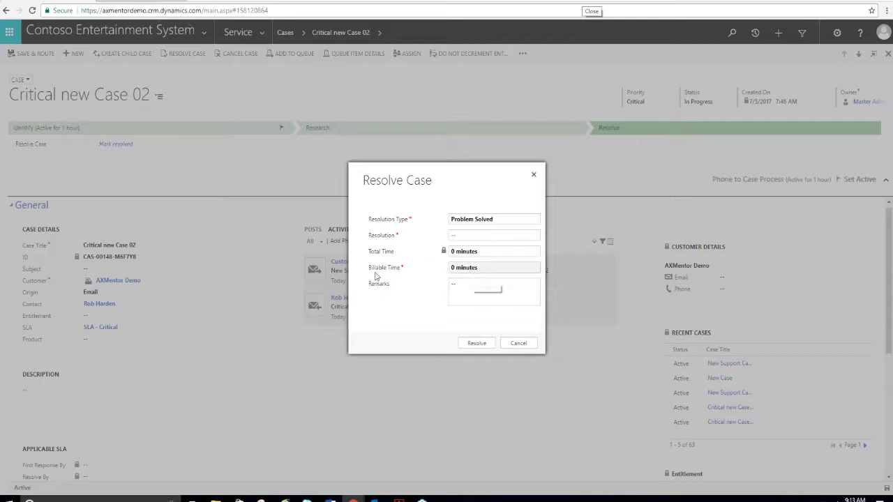
{"action": "left_click", "coordinate": [519, 344]}
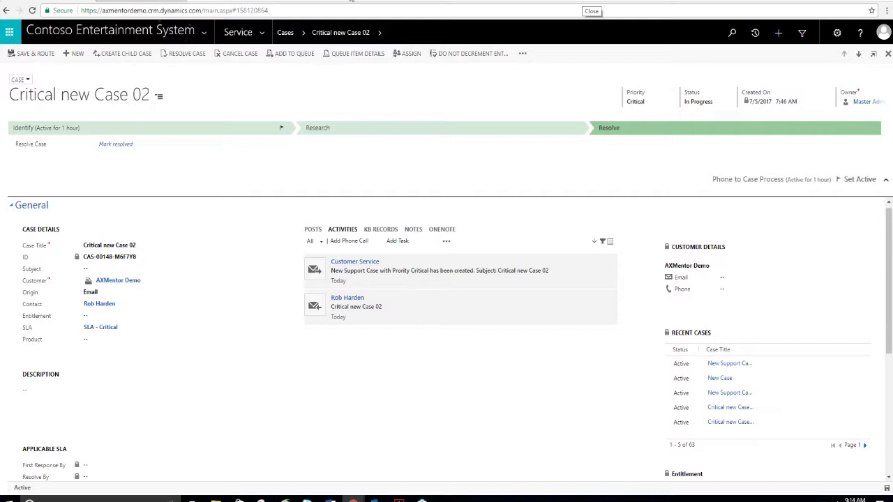
Step: Open the organization's Service Management settings to examine the customer service setup options
{"action": "left_click", "coordinate": [261, 32]}
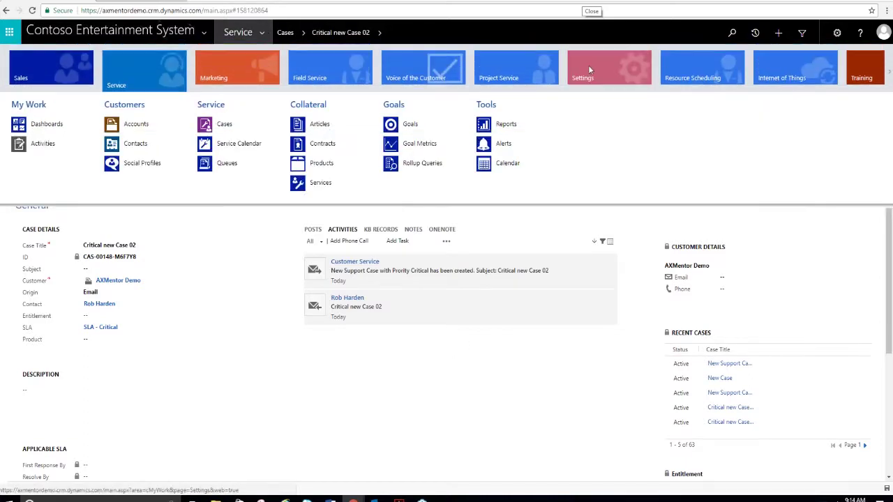
{"action": "left_click", "coordinate": [625, 62]}
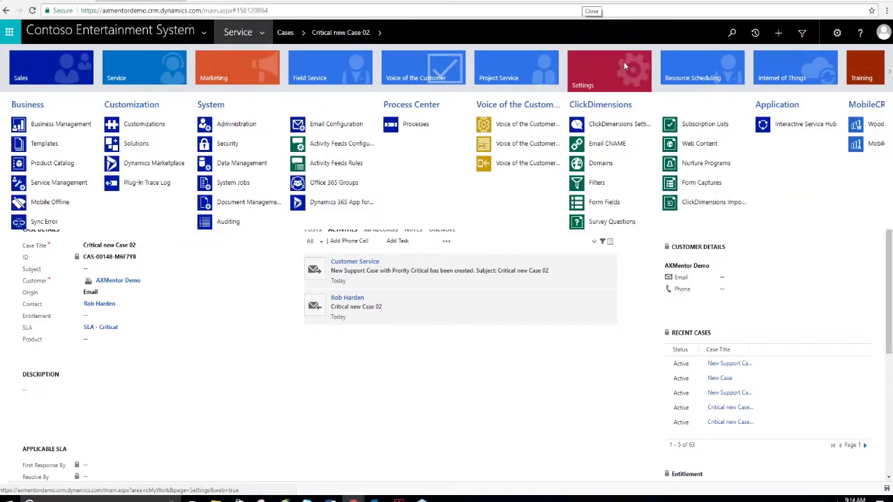
{"action": "left_click", "coordinate": [77, 183]}
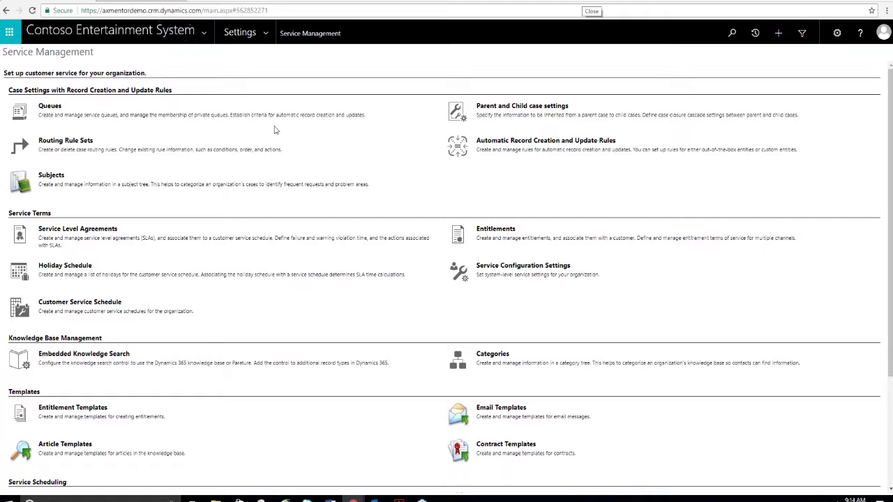
Step: Return to the service queues and reopen the Critical new Case 02 record
{"action": "left_click", "coordinate": [265, 36]}
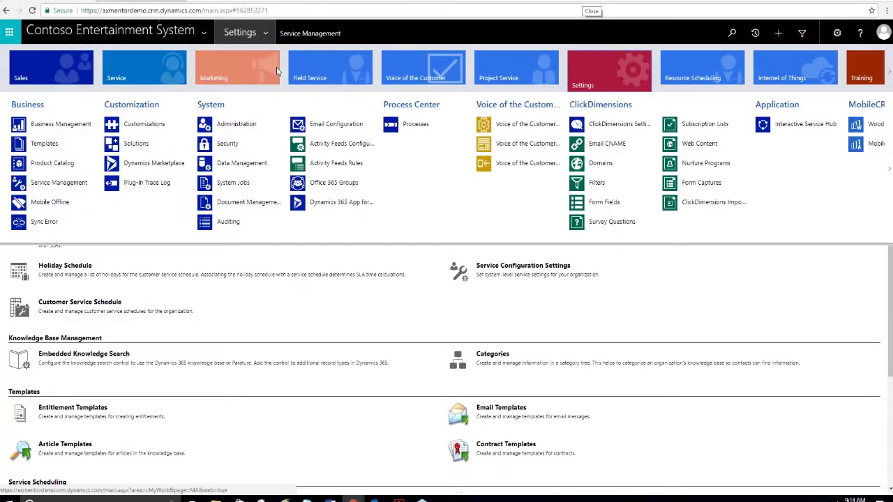
{"action": "left_click", "coordinate": [153, 63]}
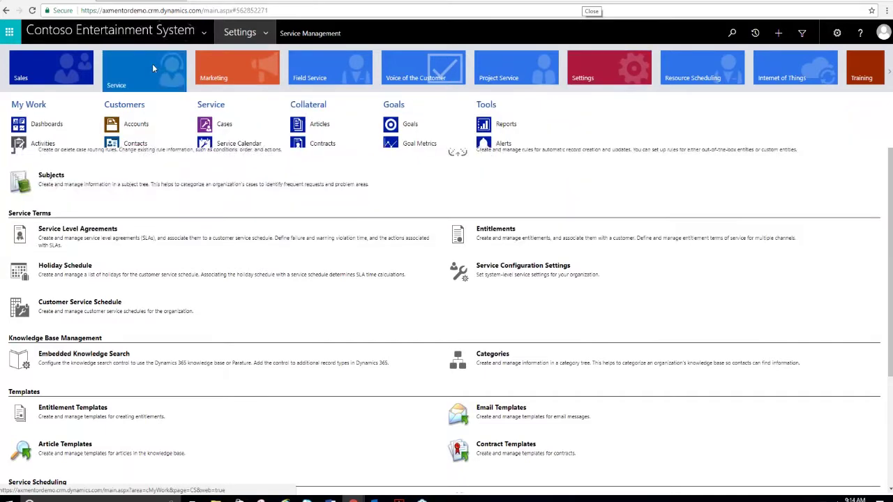
{"action": "left_click", "coordinate": [226, 163]}
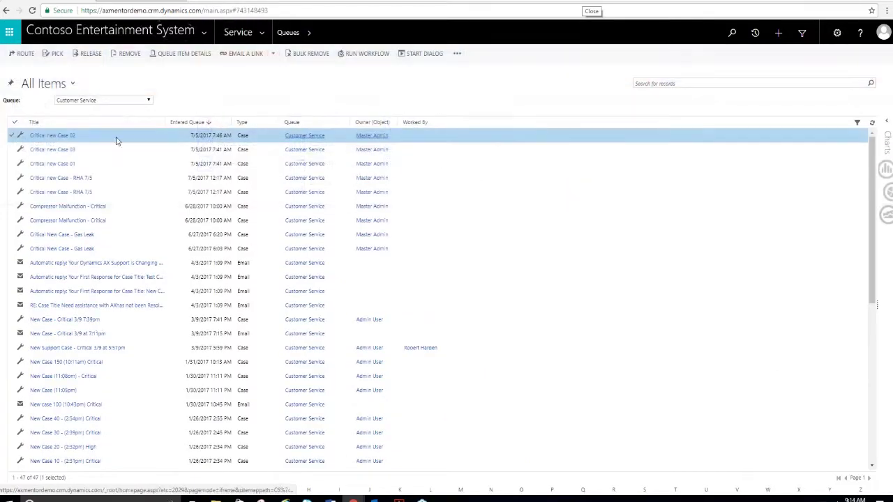
{"action": "left_click", "coordinate": [72, 136]}
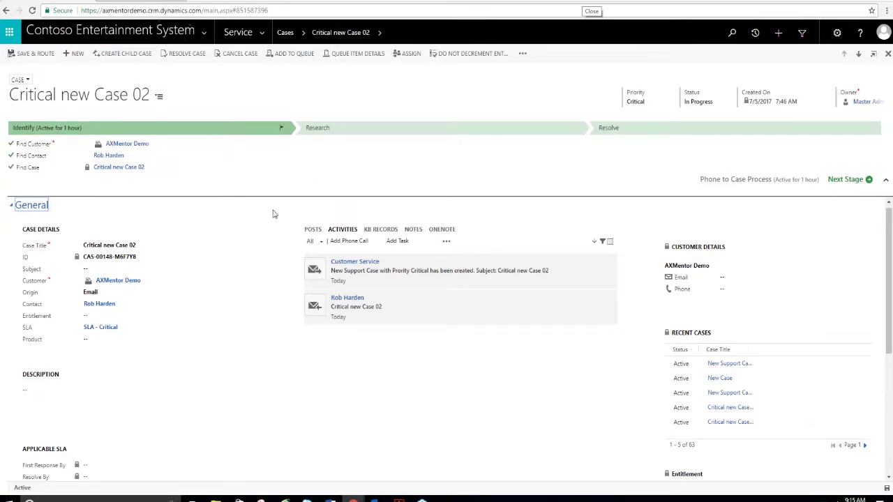
Step: Examine the similar, merged and child cases in the case's relationships section and collapse it again
{"action": "scroll", "coordinate": [236, 260], "scroll_direction": "down", "scroll_amount": 3}
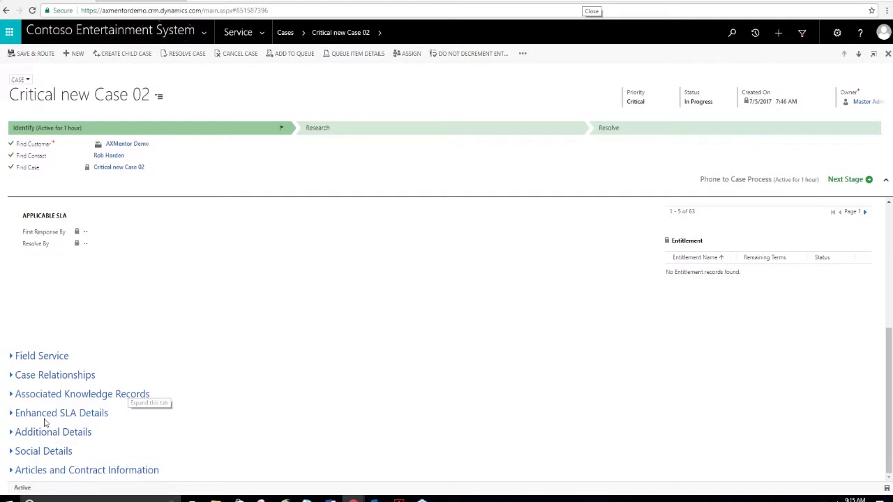
{"action": "left_click", "coordinate": [72, 381]}
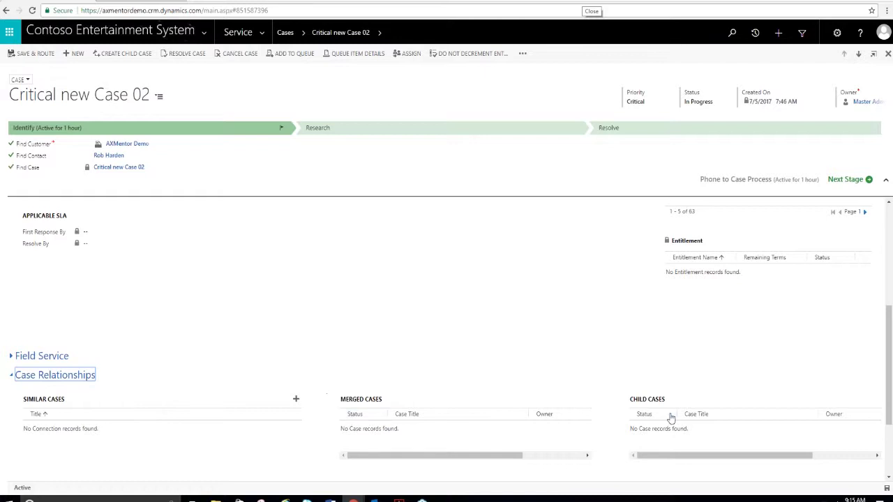
{"action": "left_click", "coordinate": [61, 376]}
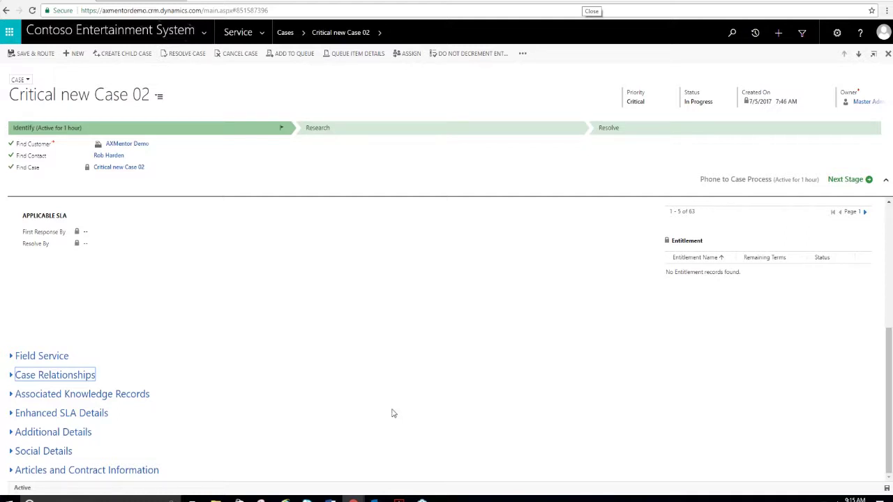
Step: Open the list of active article templates in the Service Management settings
{"action": "left_click", "coordinate": [262, 32]}
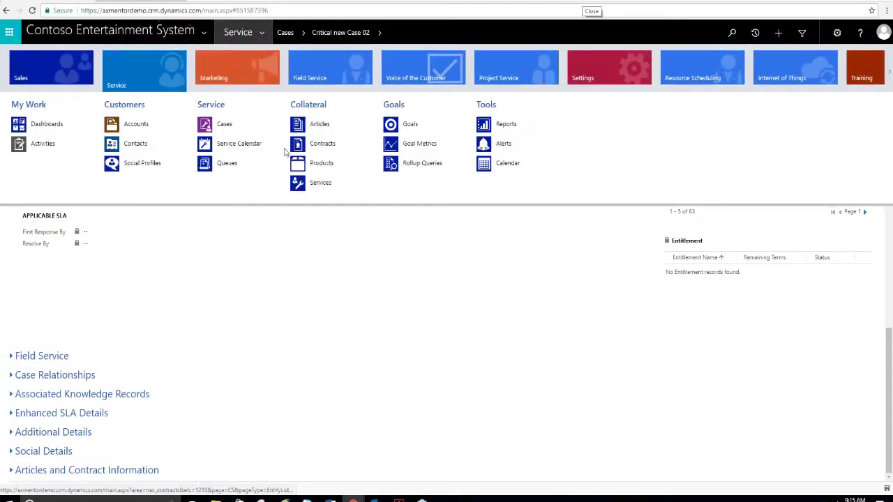
{"action": "left_click", "coordinate": [599, 82]}
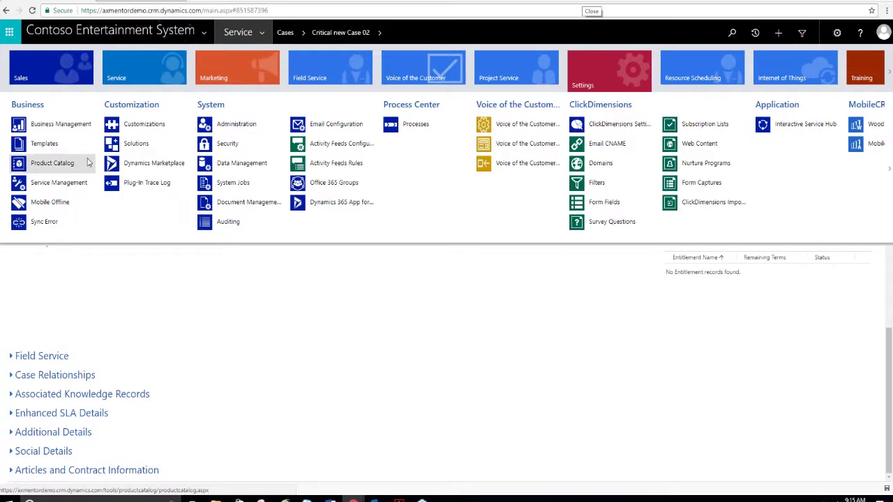
{"action": "left_click", "coordinate": [59, 185]}
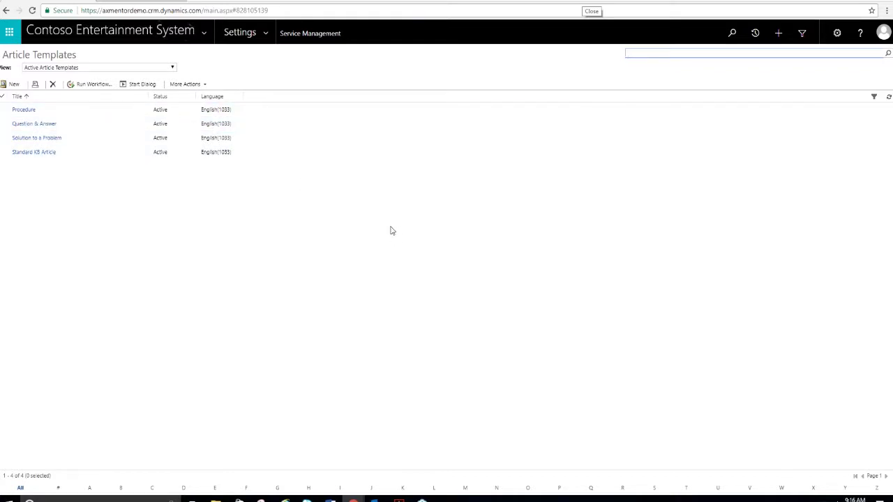
Step: Return to the All Items list of the Customer Service queue
{"action": "left_click", "coordinate": [266, 33]}
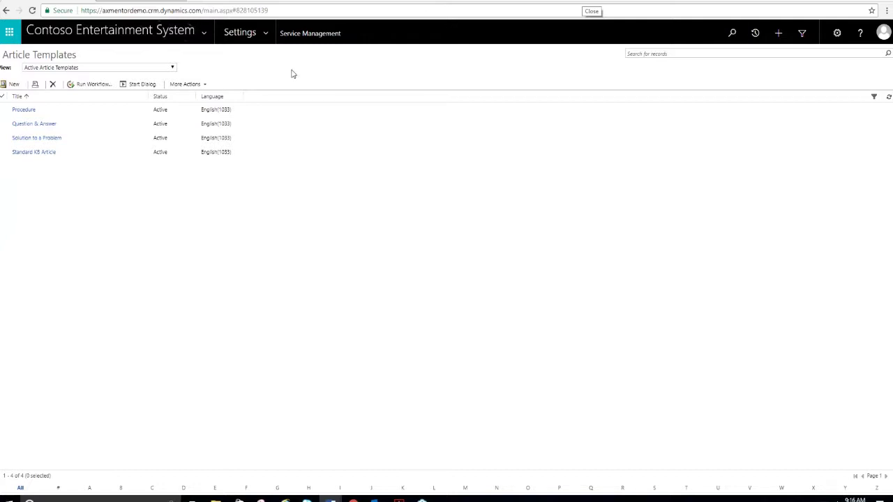
{"action": "left_click", "coordinate": [267, 36]}
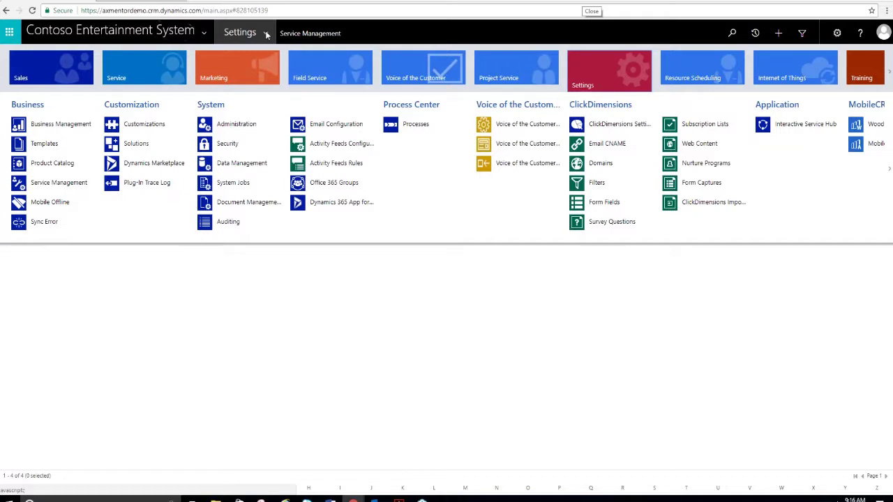
{"action": "left_click", "coordinate": [173, 65]}
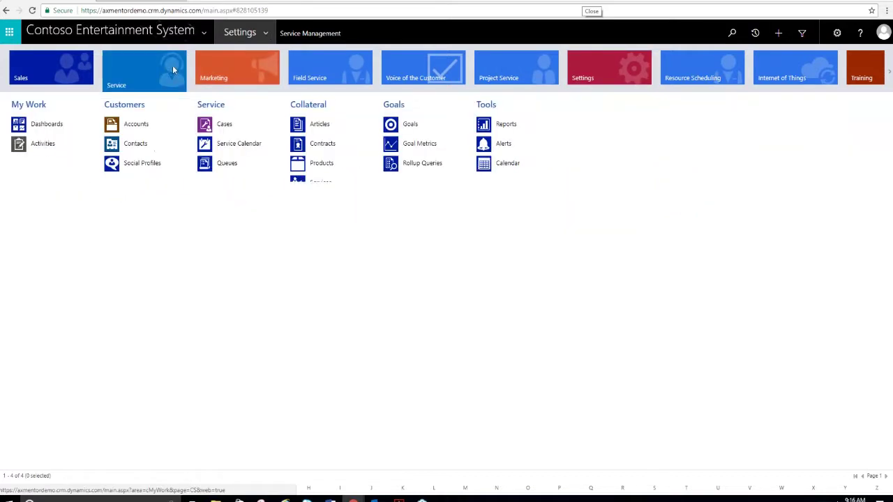
{"action": "left_click", "coordinate": [237, 164]}
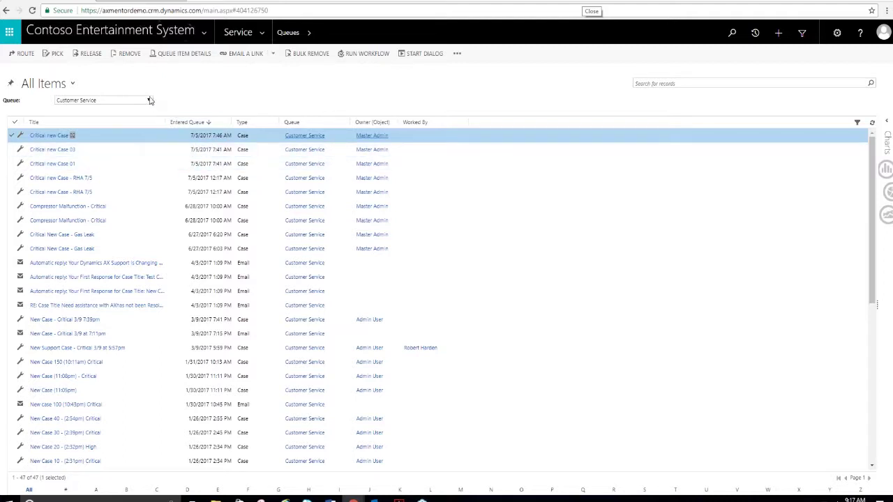
Step: Review the All Items view of the Customer Service queue, sorted by entered date with the newest first
{"action": "left_click", "coordinate": [52, 84]}
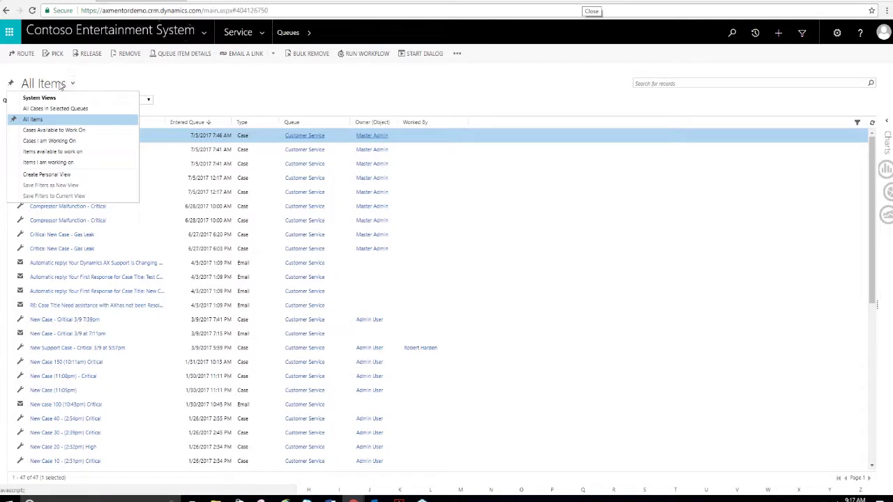
{"action": "left_click", "coordinate": [54, 123]}
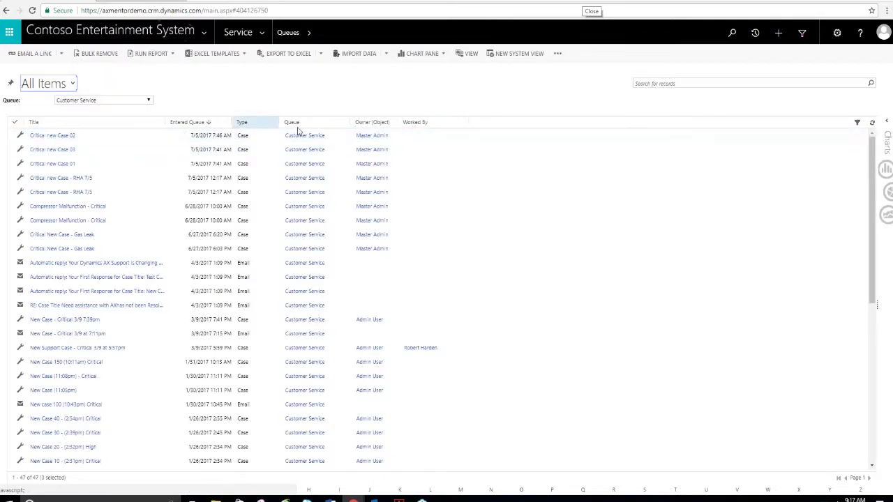
{"action": "left_click", "coordinate": [212, 122]}
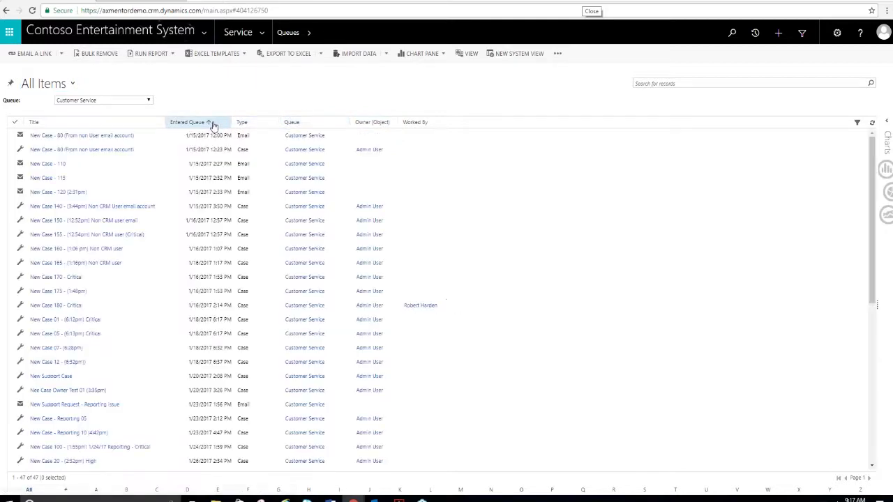
{"action": "left_click", "coordinate": [202, 124]}
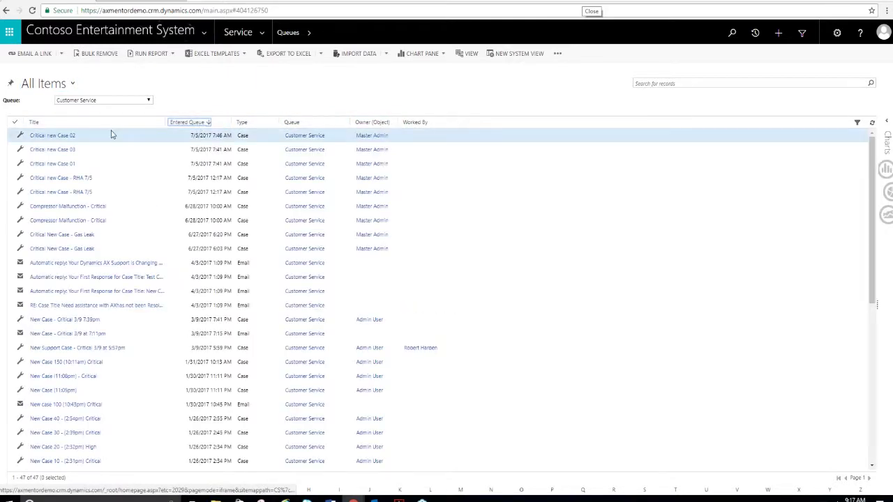
Step: Open the Critical new Case 02 record, and switch from it to the All Cases list
{"action": "double_click", "coordinate": [109, 136]}
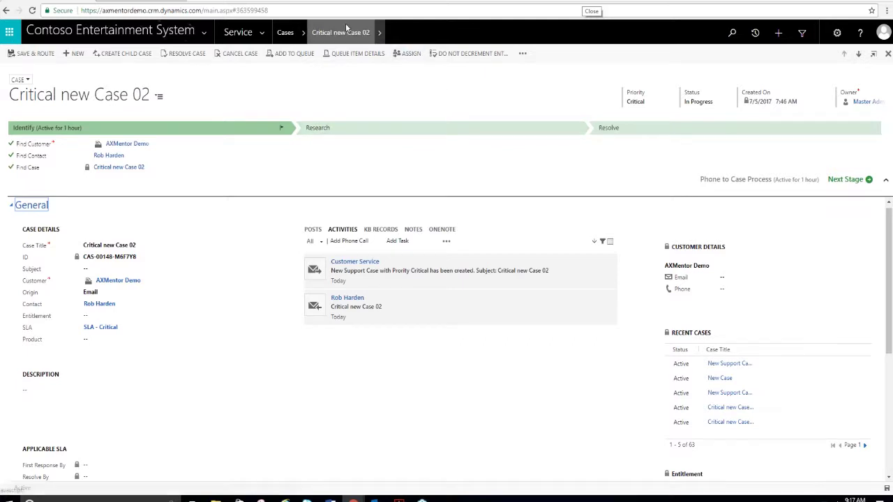
{"action": "left_click", "coordinate": [285, 32]}
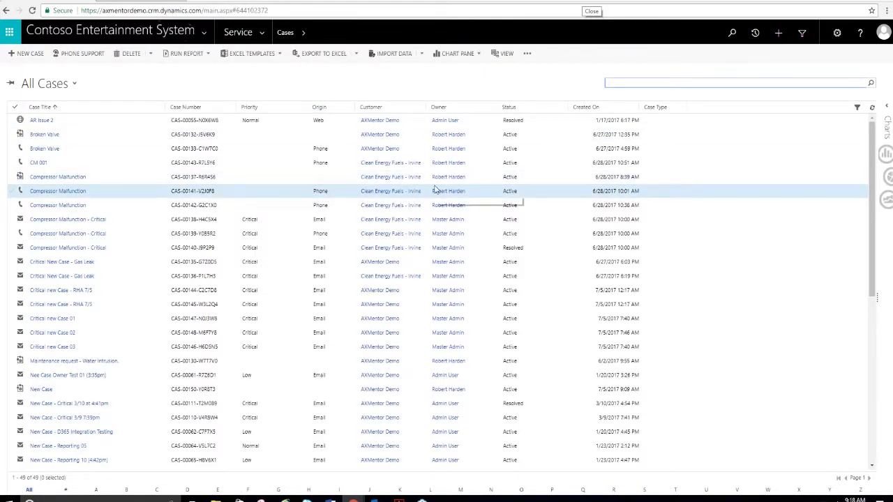
{"action": "left_click", "coordinate": [283, 120]}
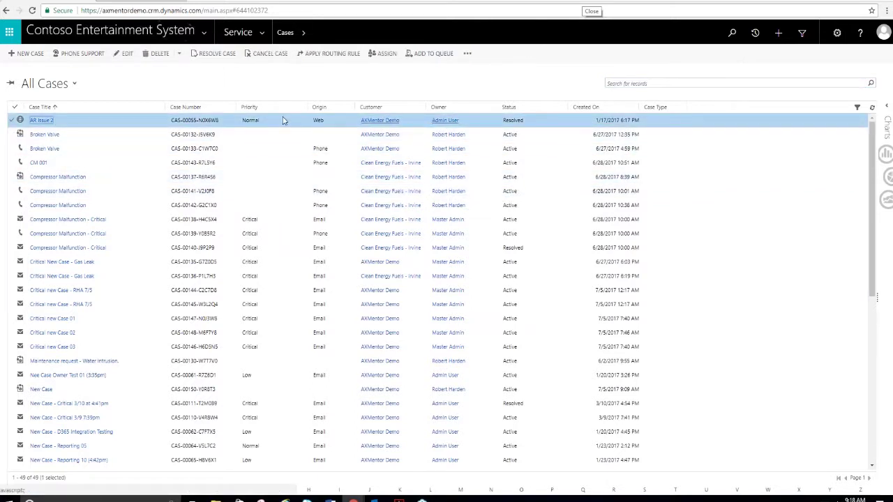
Step: Return to the service queues and pick Critical new Case 02 to work on, without removing it from the queue
{"action": "left_click", "coordinate": [252, 41]}
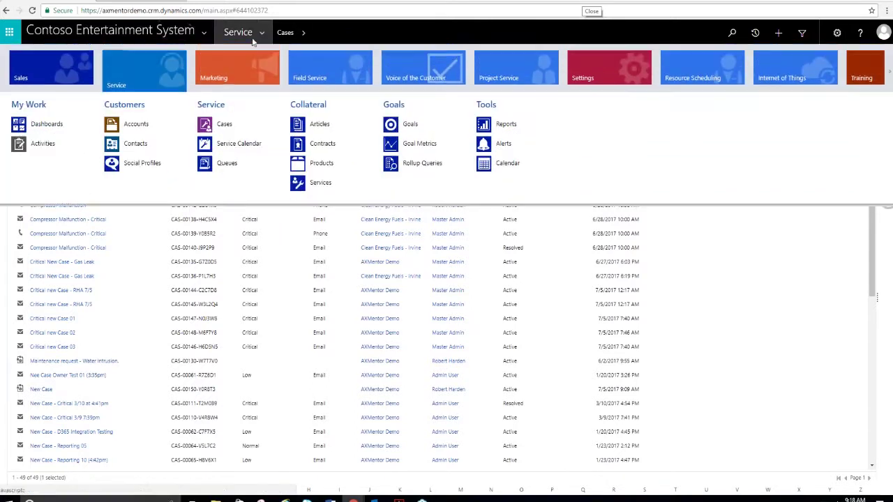
{"action": "left_click", "coordinate": [225, 165]}
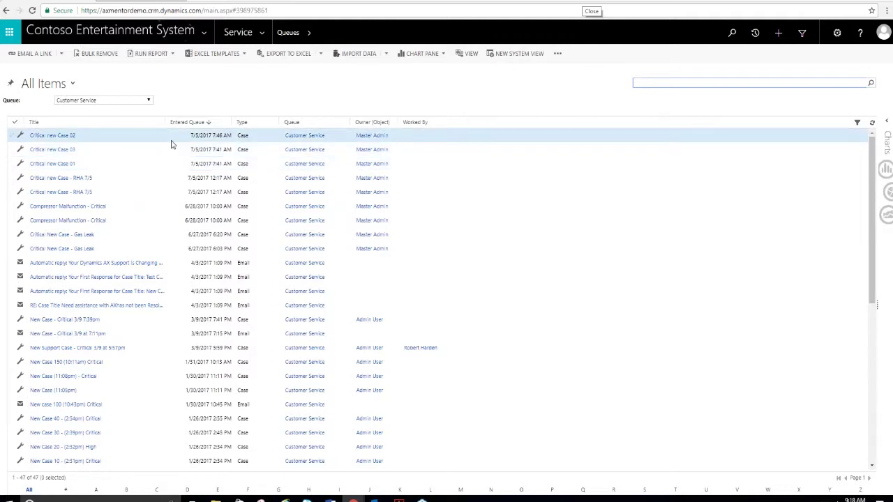
{"action": "left_click", "coordinate": [272, 141]}
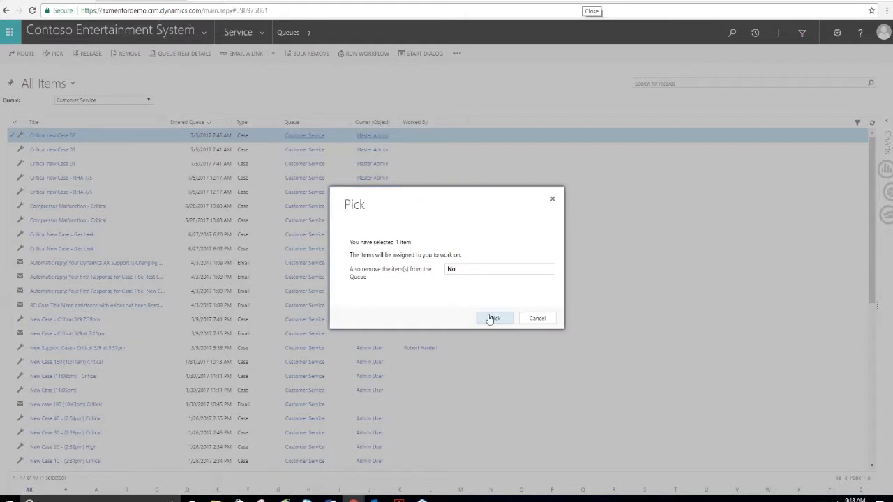
{"action": "left_click", "coordinate": [485, 317]}
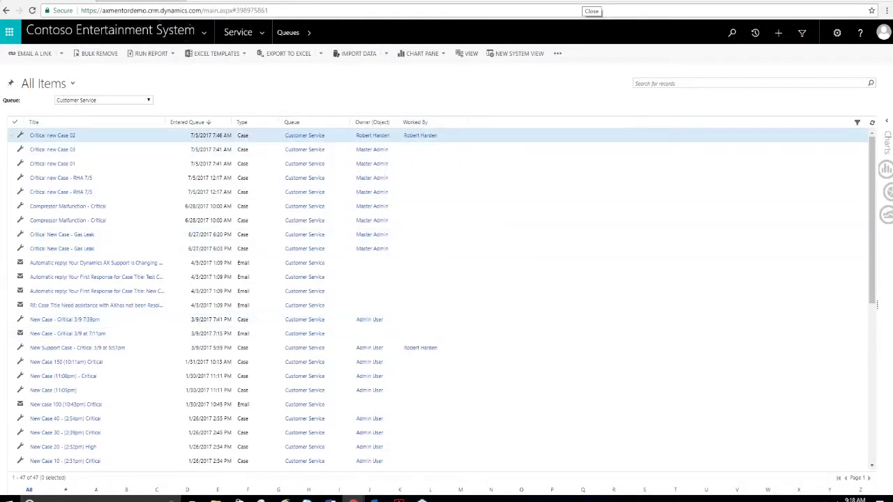
Step: Release Critical new Case 02 back to the Customer Service queue and reselect it
{"action": "left_click", "coordinate": [455, 138]}
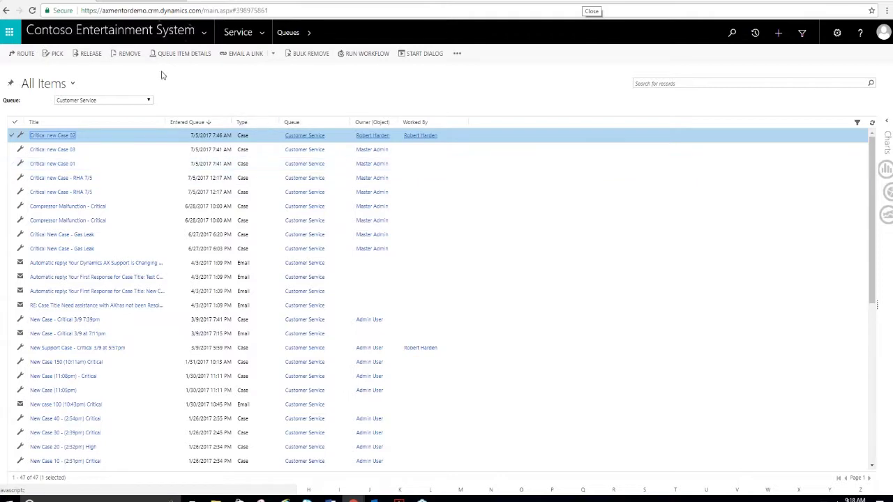
{"action": "left_click", "coordinate": [88, 53]}
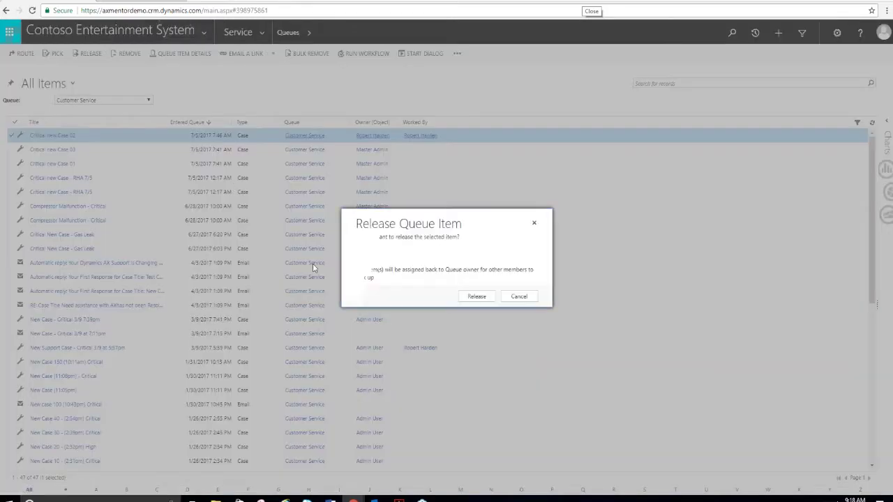
{"action": "left_click", "coordinate": [478, 297]}
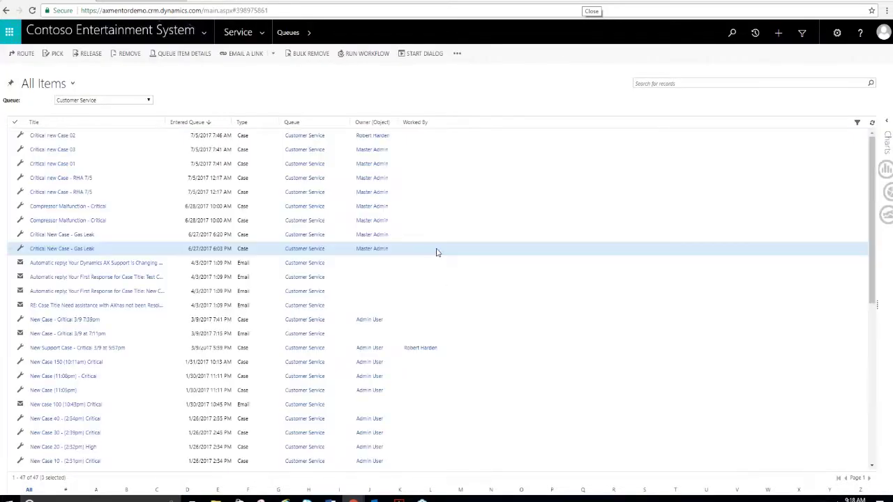
{"action": "left_click", "coordinate": [166, 140]}
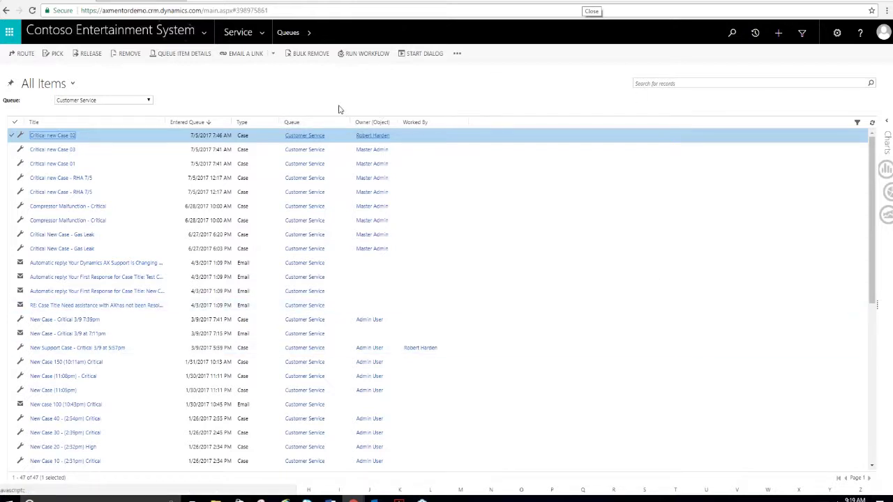
Step: Open the SLA - Critical record from the service level agreements in the Service Management settings
{"action": "left_click", "coordinate": [266, 32]}
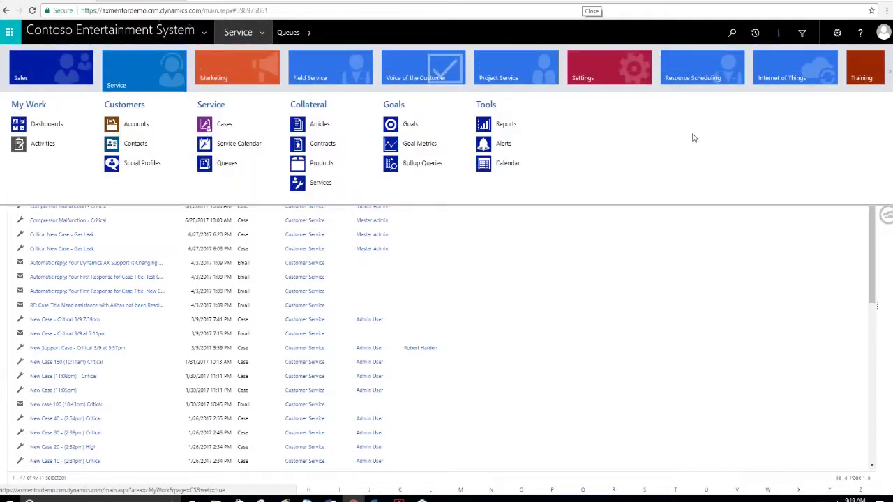
{"action": "left_click", "coordinate": [610, 72]}
{"action": "left_click", "coordinate": [63, 183]}
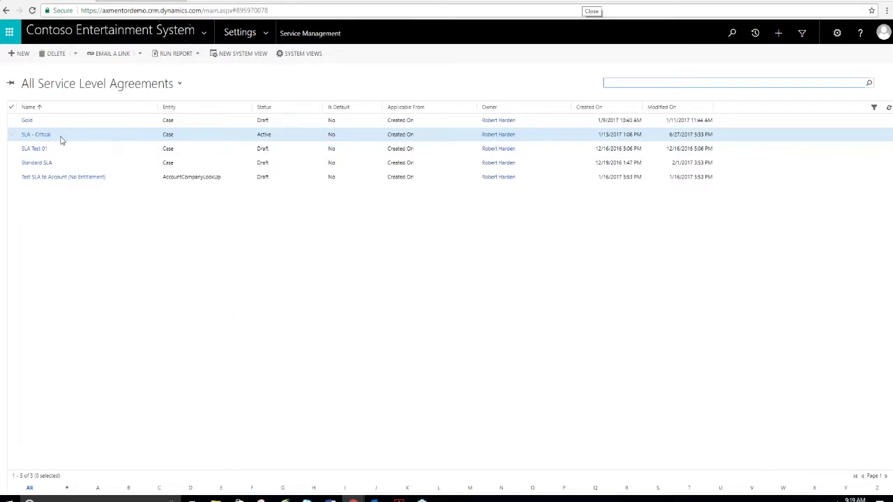
{"action": "double_click", "coordinate": [95, 136]}
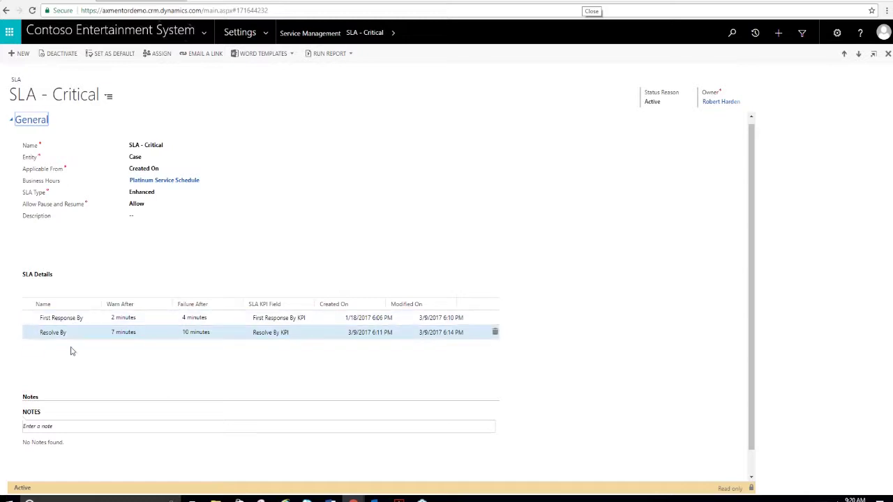
Step: Examine the First Response By item's success criteria, failure time and warning time, and close its window
{"action": "left_click", "coordinate": [155, 319]}
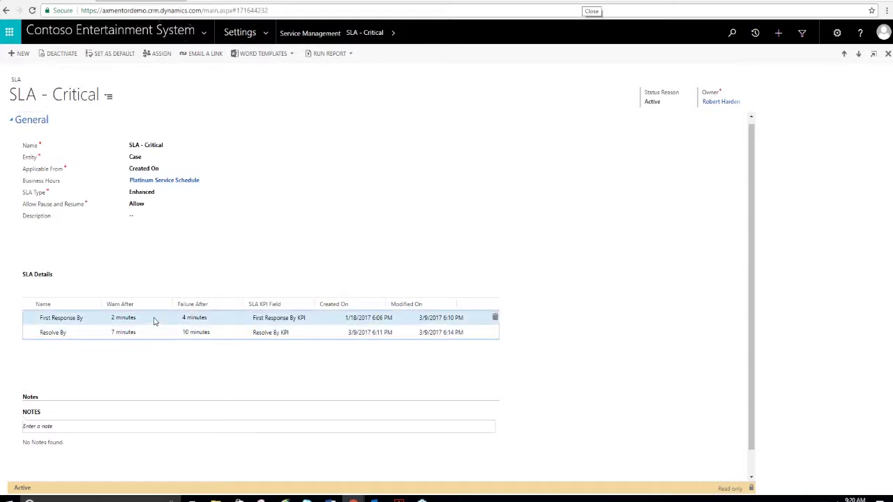
{"action": "double_click", "coordinate": [155, 318]}
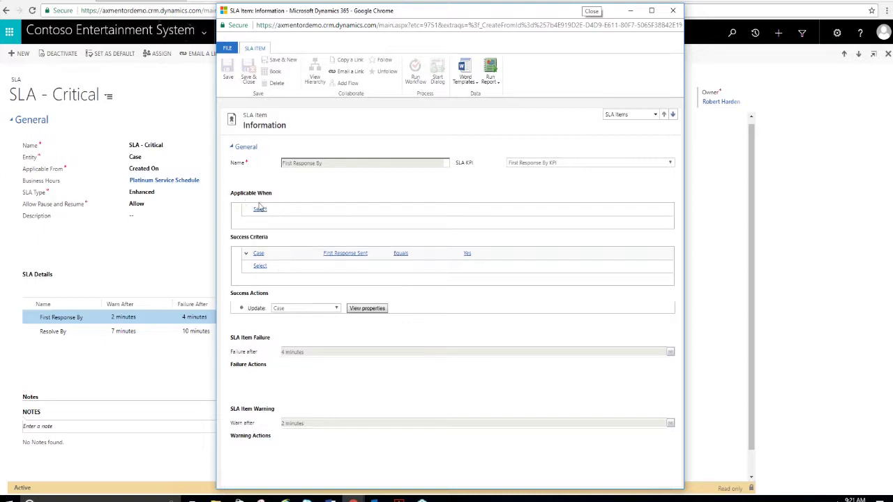
{"action": "left_click", "coordinate": [672, 12]}
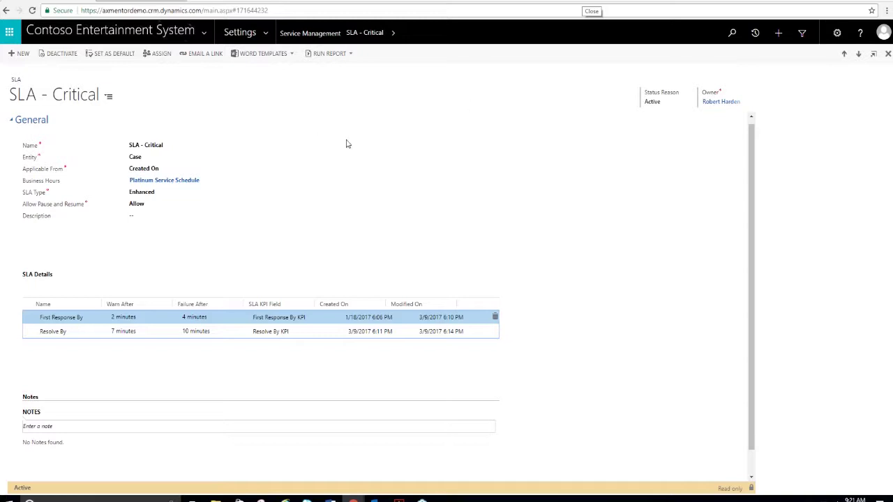
Step: Search the service accounts for Axmentor and open the AXMentor Demo 2 account
{"action": "left_click", "coordinate": [268, 32]}
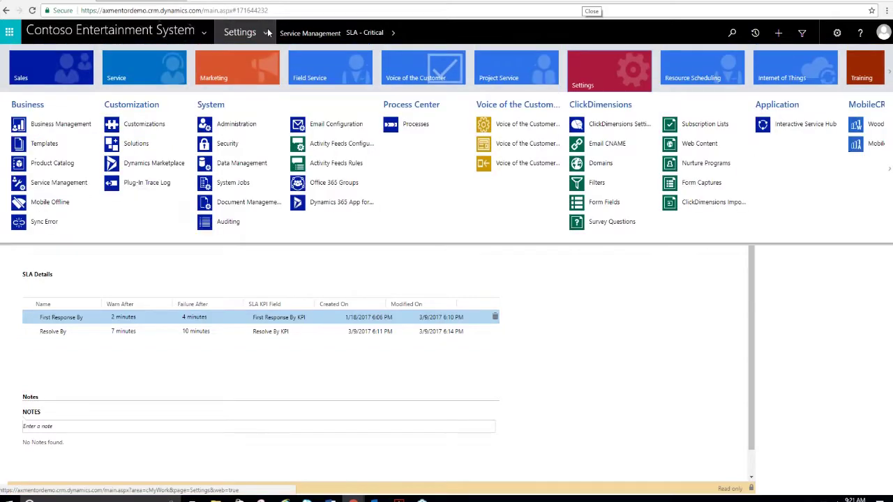
{"action": "left_click", "coordinate": [176, 66]}
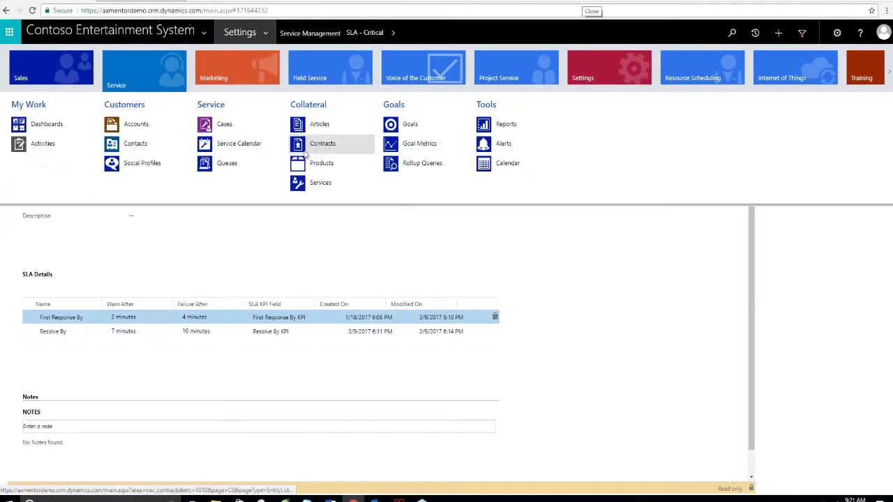
{"action": "left_click", "coordinate": [148, 120]}
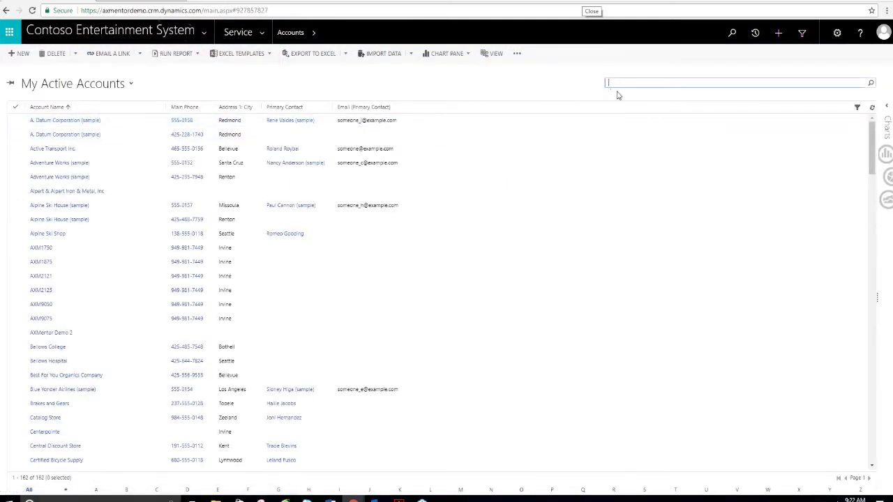
{"action": "key", "text": "Return"}
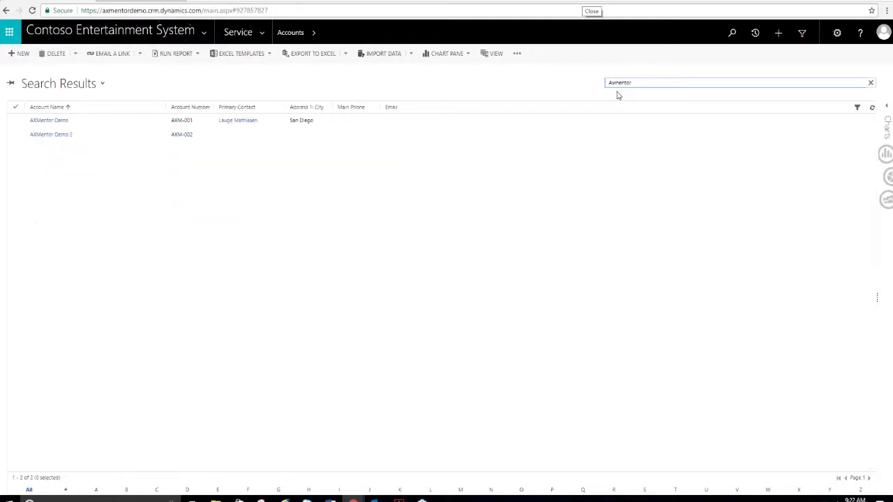
{"action": "double_click", "coordinate": [113, 142]}
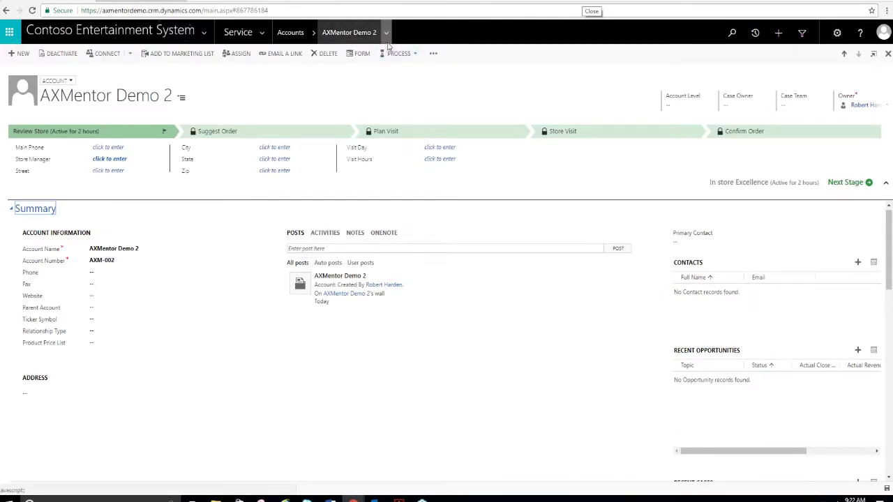
Step: Open AXM-002 Entitlement 01 from the account's entitlements and examine its allocation type options
{"action": "left_click", "coordinate": [386, 33]}
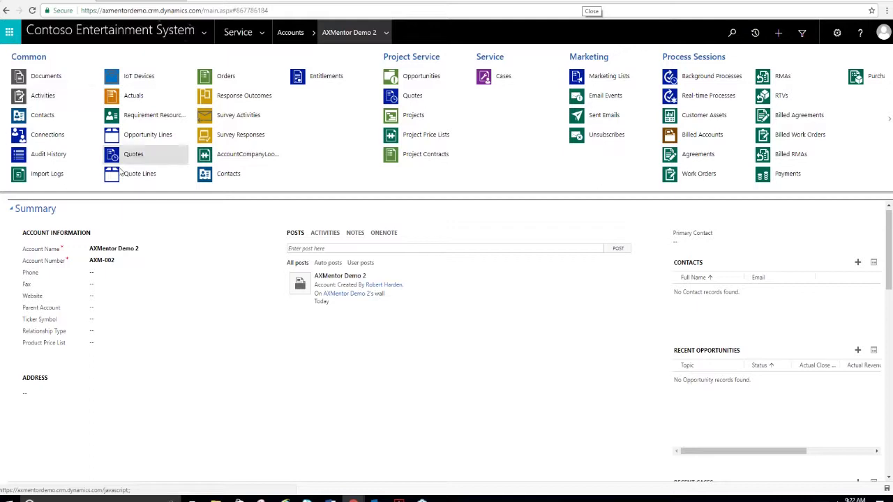
{"action": "left_click", "coordinate": [314, 74]}
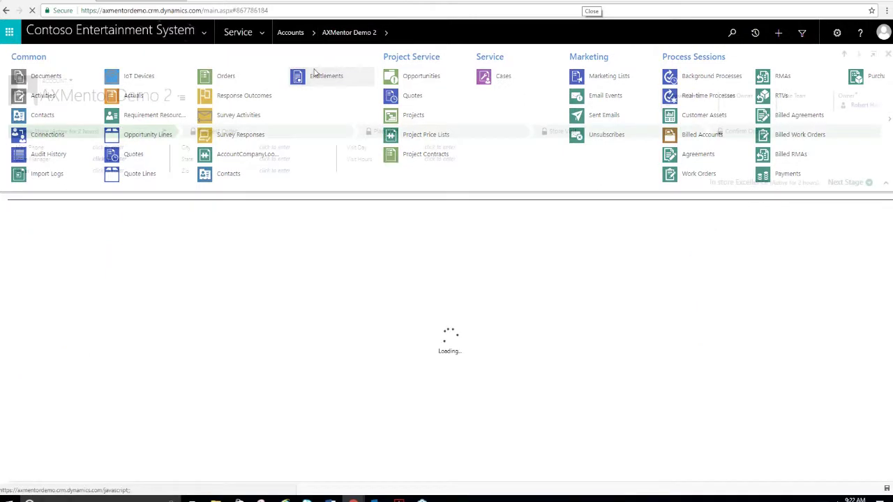
{"action": "double_click", "coordinate": [258, 268]}
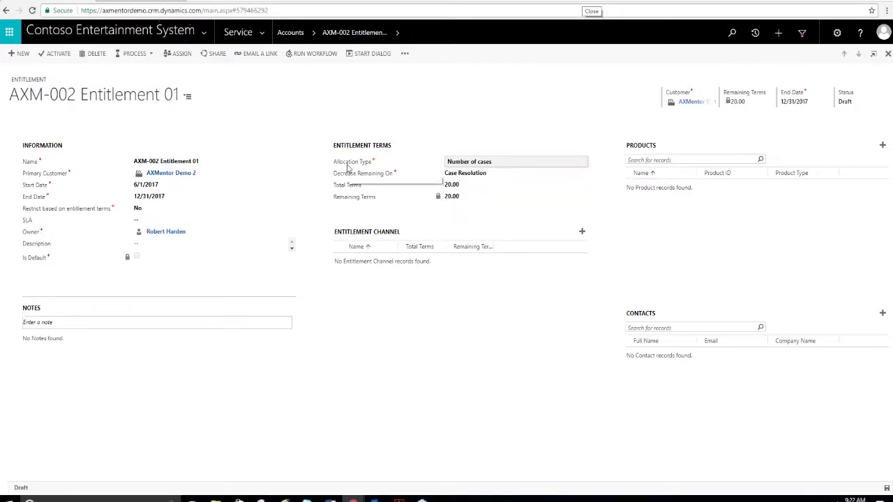
{"action": "left_click", "coordinate": [494, 163]}
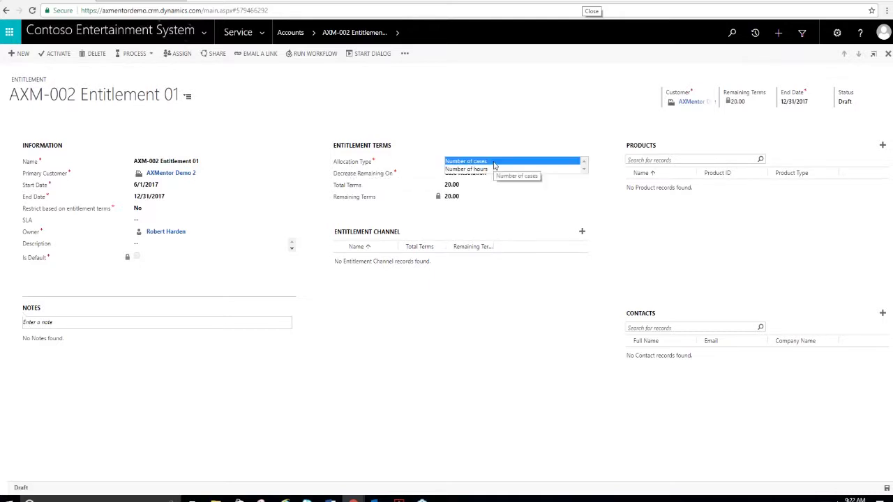
{"action": "left_click", "coordinate": [535, 144]}
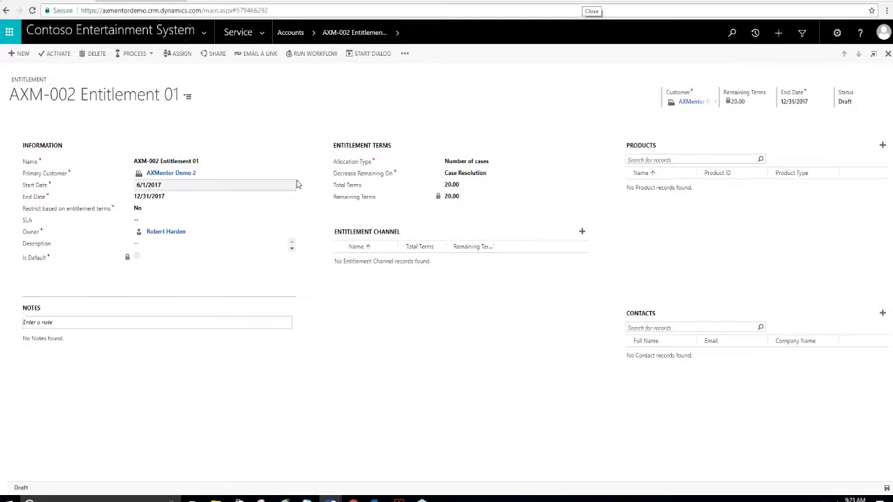
Step: Return to the service queues and reopen Critical new Case 02 to view its applicable SLA and entitlement sections
{"action": "left_click", "coordinate": [263, 38]}
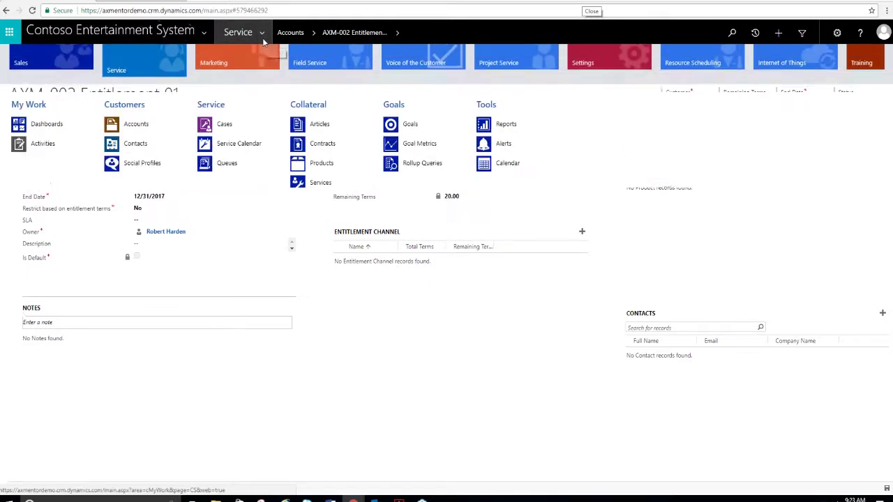
{"action": "left_click", "coordinate": [239, 165]}
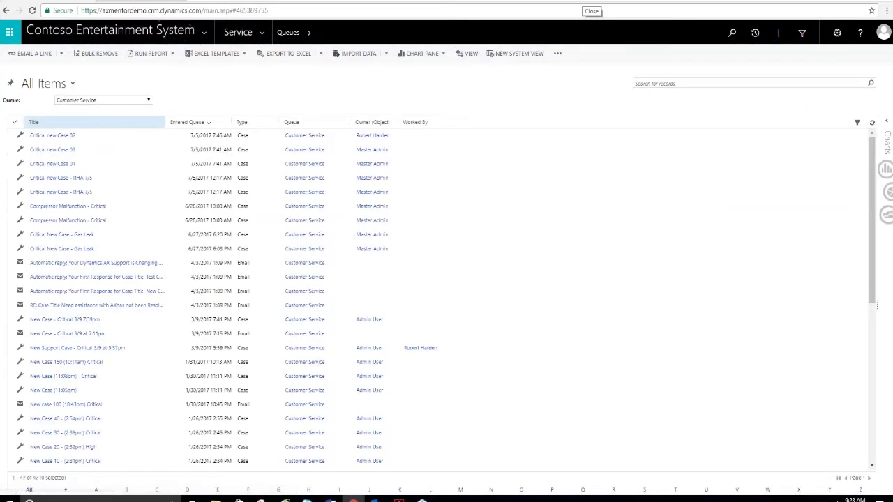
{"action": "left_click", "coordinate": [99, 140]}
{"action": "double_click", "coordinate": [100, 140]}
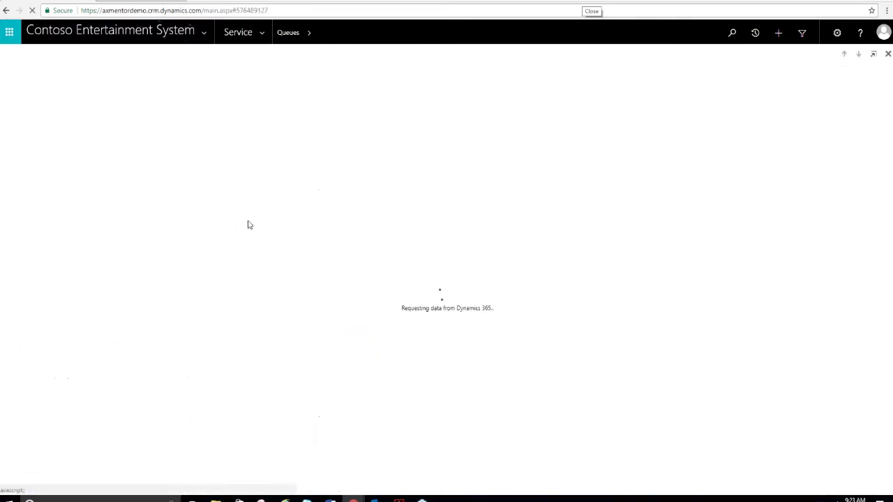
{"action": "scroll", "coordinate": [271, 290], "scroll_direction": "down", "scroll_amount": 4}
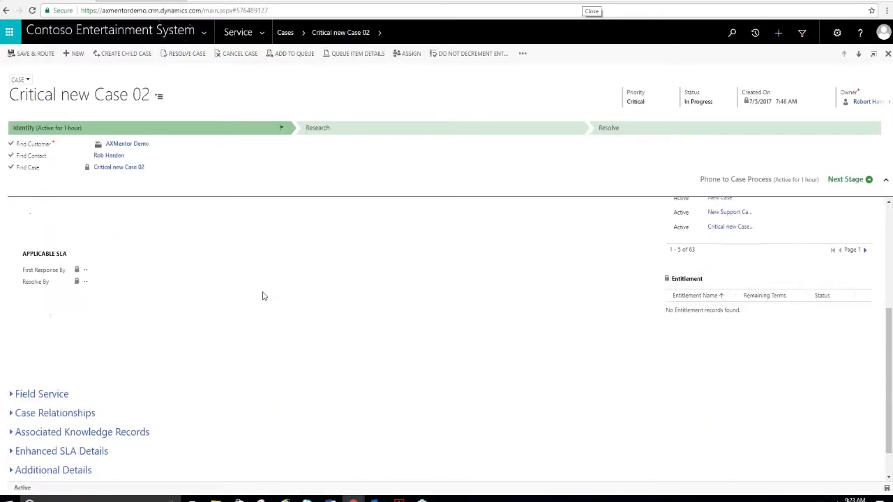
Step: Expand the case's Enhanced SLA Details and examine the first response and resolve timers with their KPI records
{"action": "left_click", "coordinate": [69, 414]}
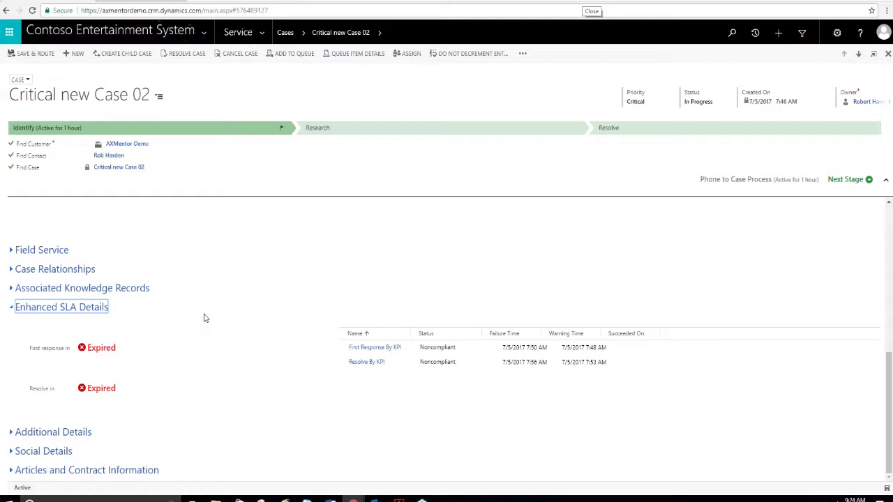
{"action": "mouse_move", "coordinate": [97, 355]}
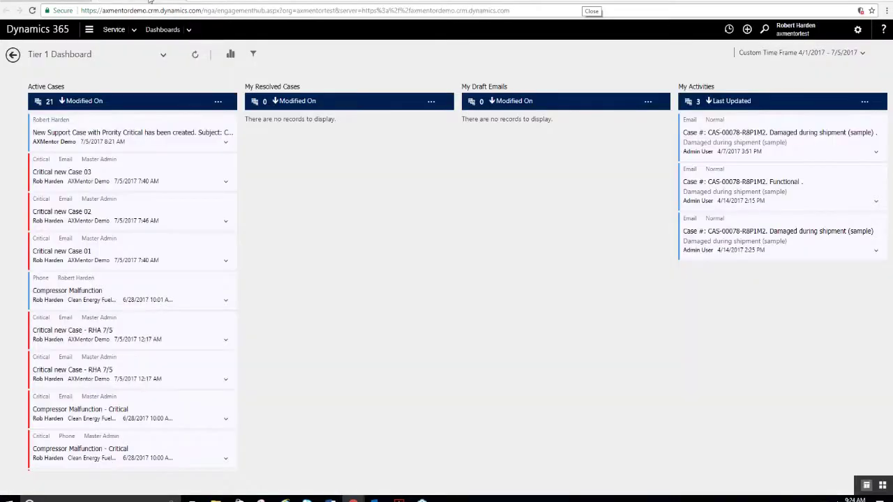
Step: Locate the Interactive Service Hub in the application settings and open it on the Tier 1 Dashboard
{"action": "left_click", "coordinate": [166, 1]}
{"action": "left_click", "coordinate": [49, 4]}
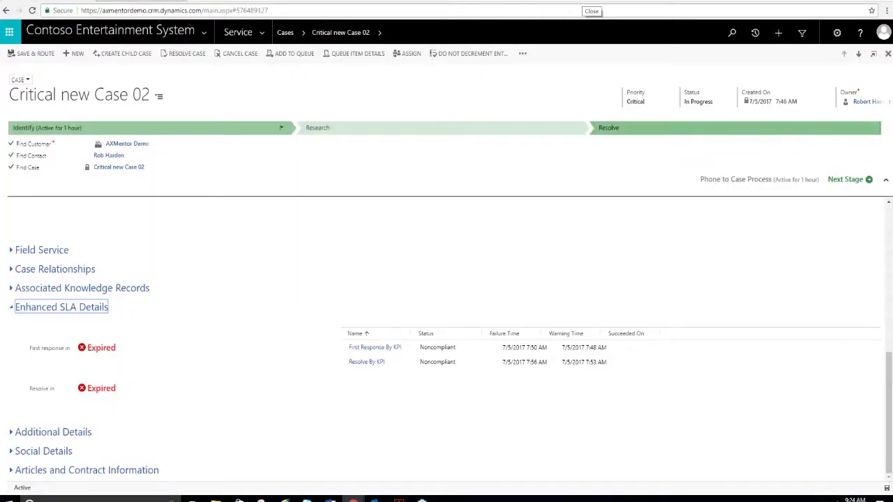
{"action": "left_click", "coordinate": [262, 33]}
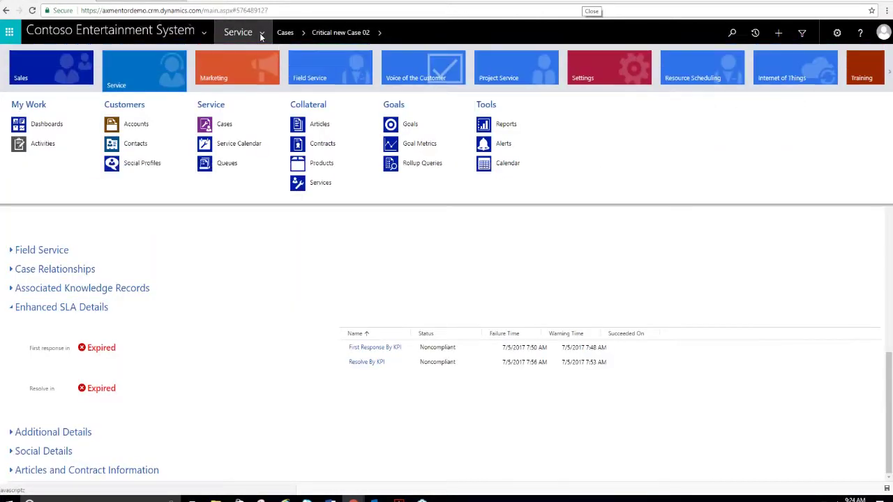
{"action": "left_click", "coordinate": [595, 75]}
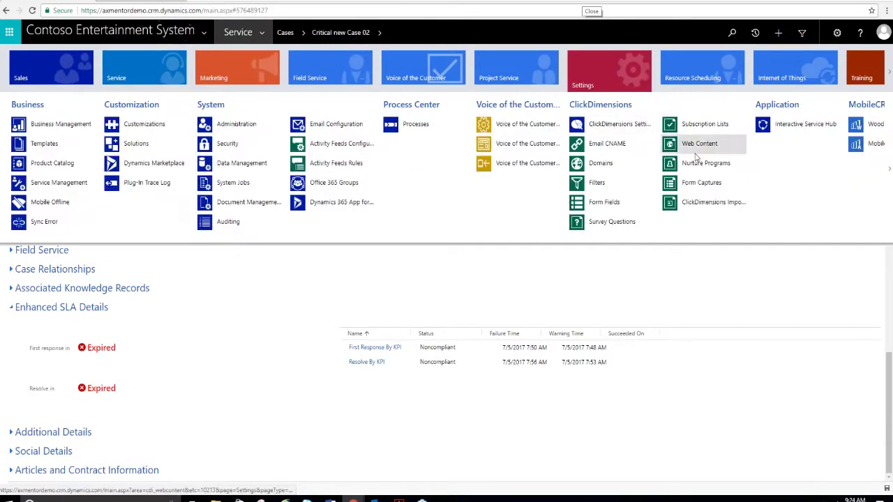
{"action": "left_click", "coordinate": [806, 125]}
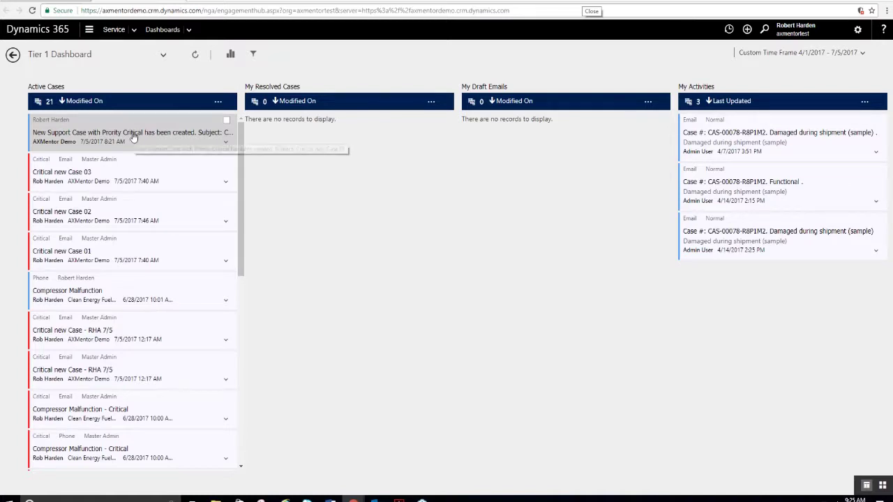
Step: Open the newest critical-priority support case from Active Cases and review its details, case relationships and SLA sections
{"action": "left_click", "coordinate": [133, 137]}
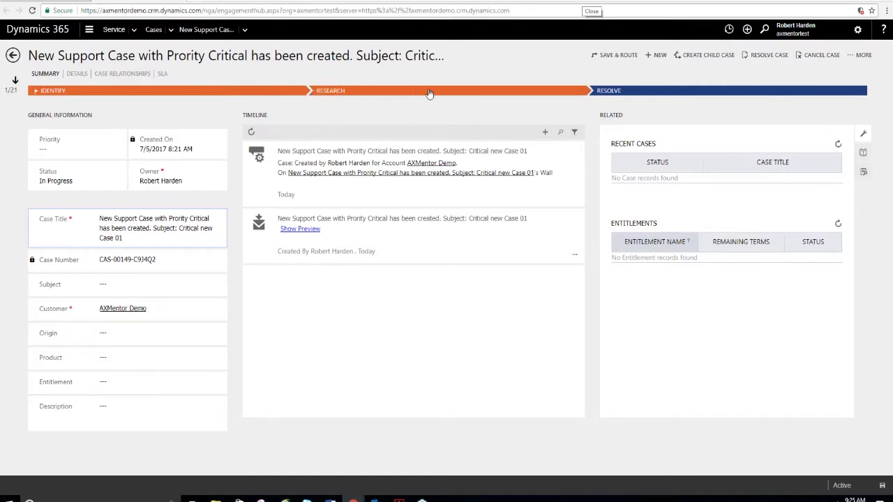
{"action": "left_click", "coordinate": [79, 74]}
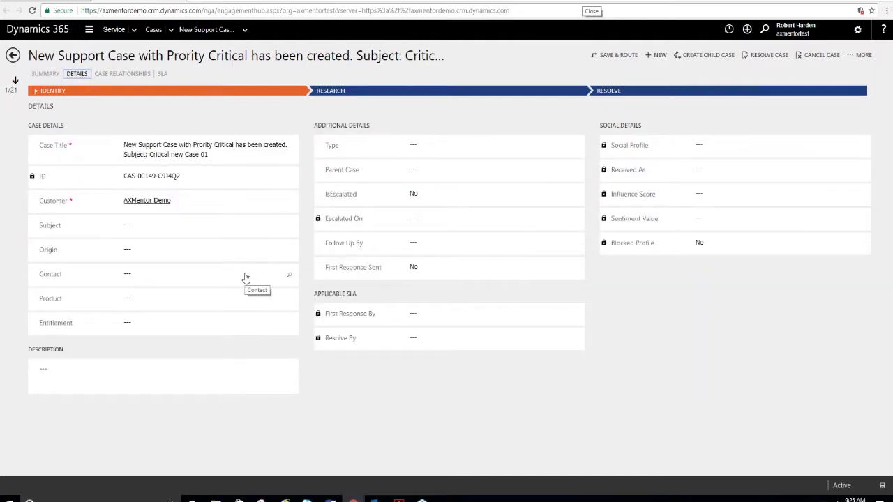
{"action": "left_click", "coordinate": [123, 75]}
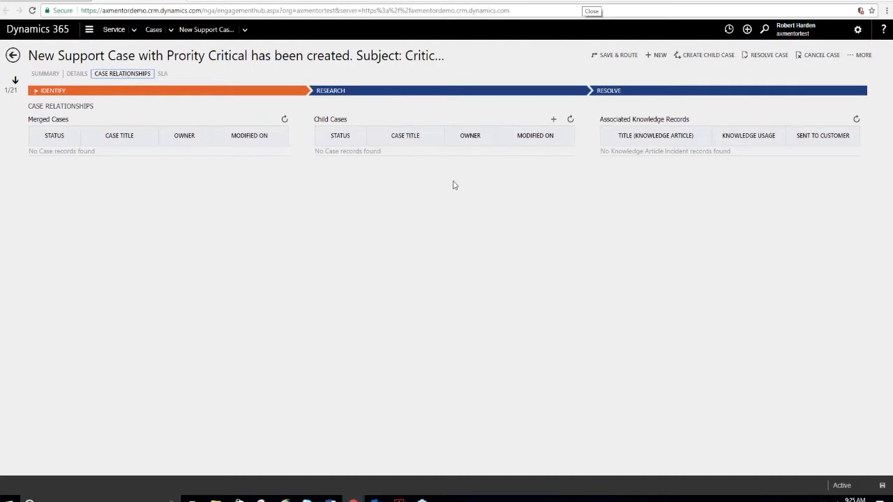
{"action": "left_click", "coordinate": [165, 74]}
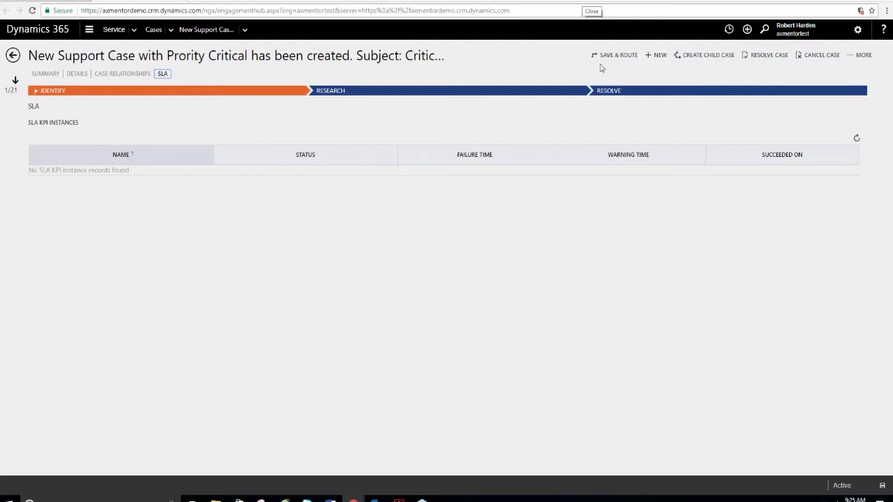
Step: View the quick-create form for a new case, cancel it and return to the Tier 1 Dashboard
{"action": "left_click", "coordinate": [747, 30]}
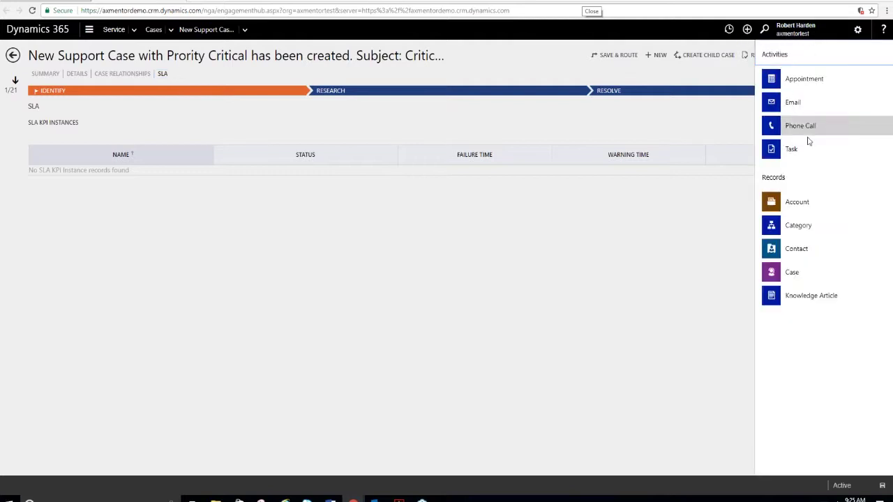
{"action": "left_click", "coordinate": [791, 272]}
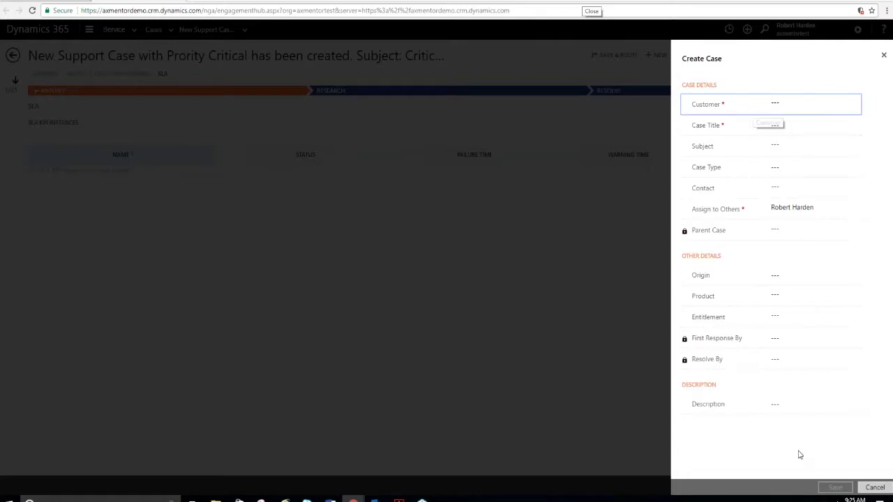
{"action": "left_click", "coordinate": [880, 489]}
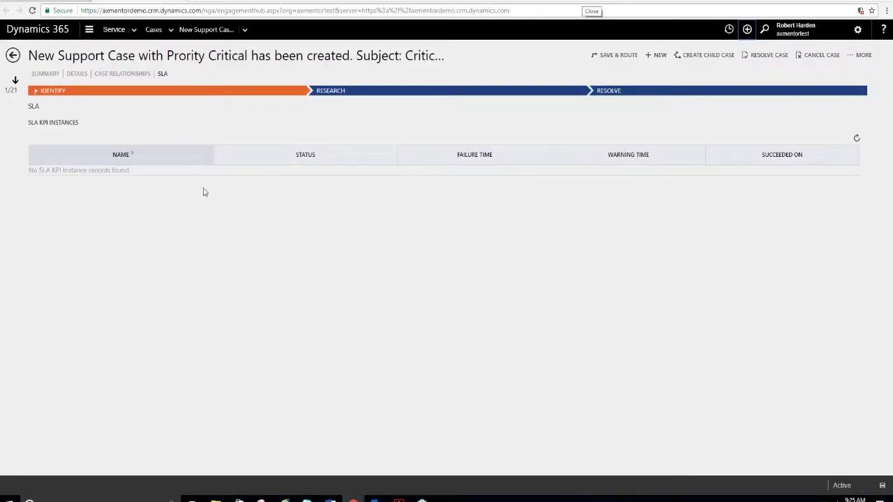
{"action": "left_click", "coordinate": [13, 55]}
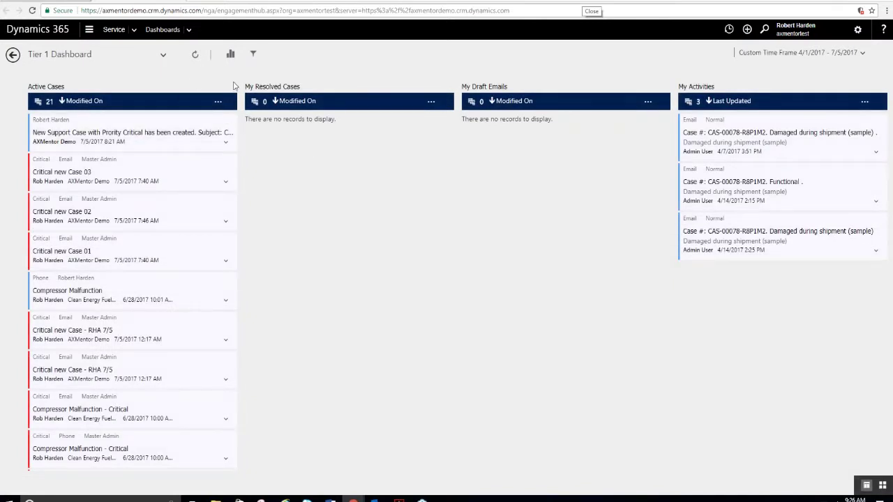
Step: Show the dashboard's charts and filter the cases by Critical priority and by Phone origin, clearing each filter after viewing
{"action": "left_click", "coordinate": [231, 56]}
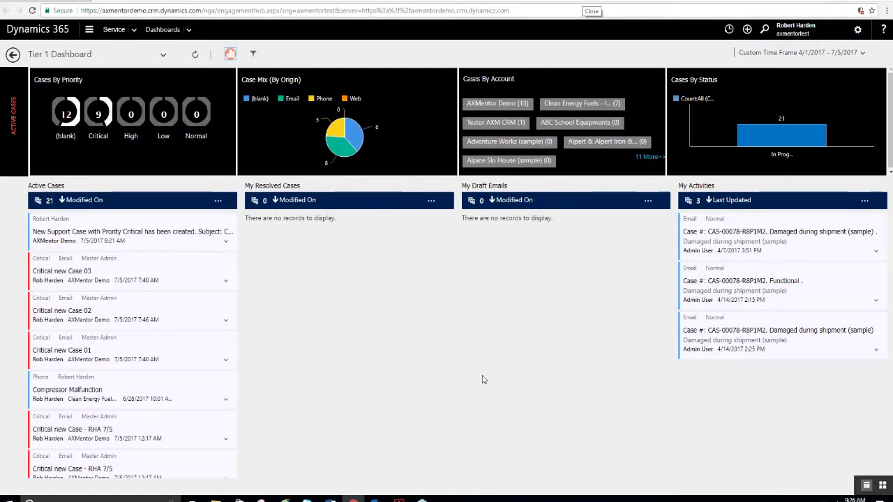
{"action": "left_click", "coordinate": [111, 104]}
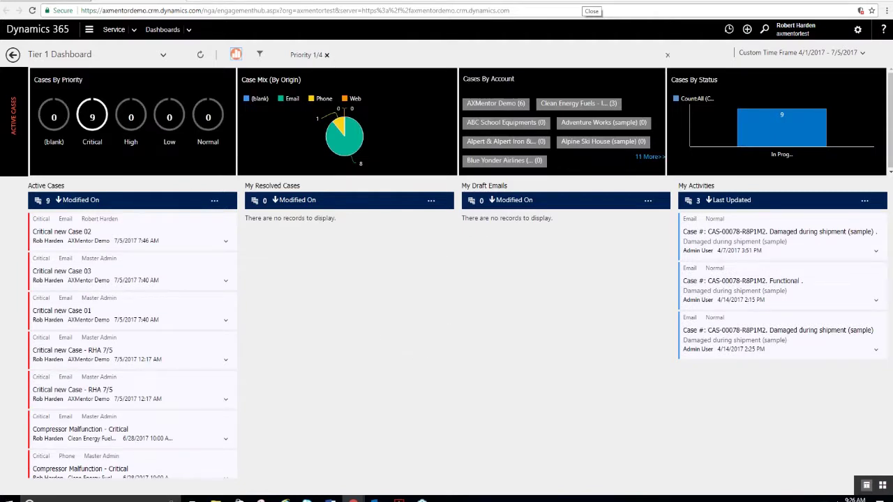
{"action": "left_click", "coordinate": [327, 54]}
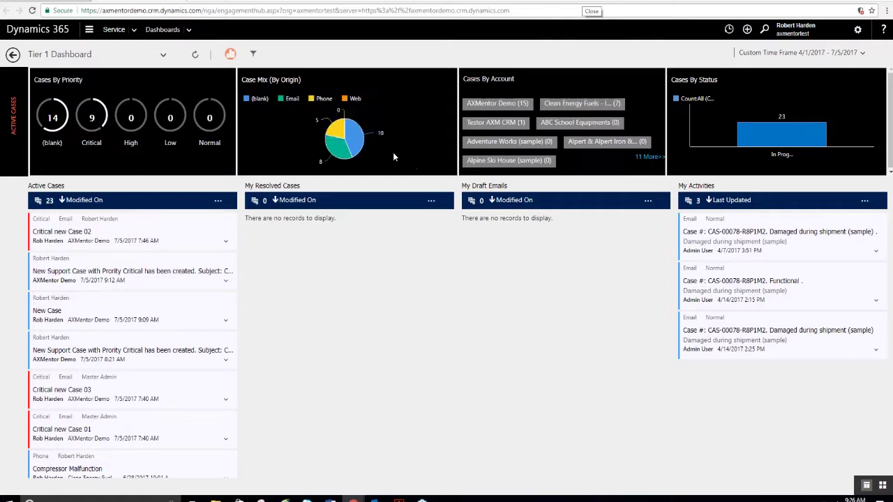
{"action": "left_click", "coordinate": [334, 129]}
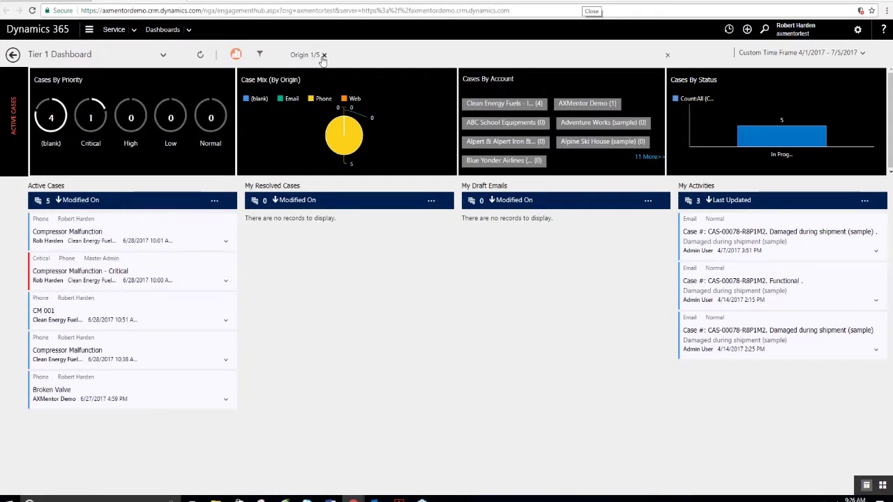
{"action": "left_click", "coordinate": [324, 56]}
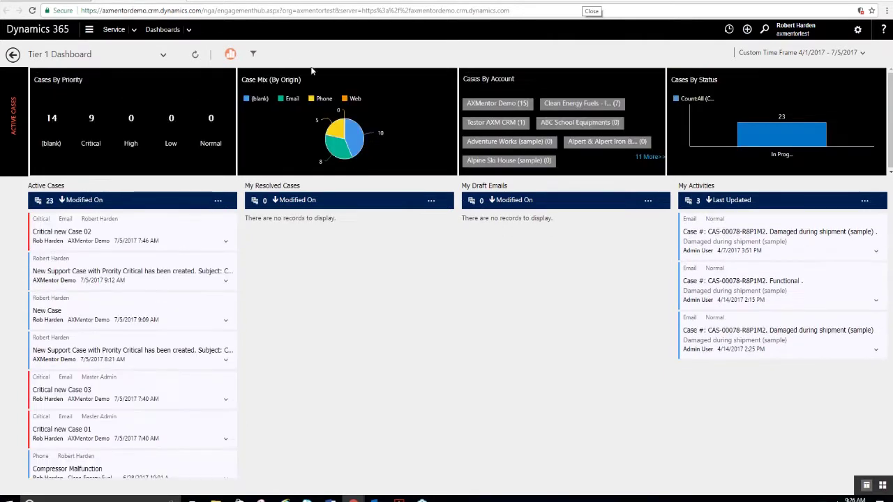
Step: Try selecting Technical and Functional as Case Type filters for the dashboard, and leave the filters without applying any
{"action": "left_click", "coordinate": [254, 56]}
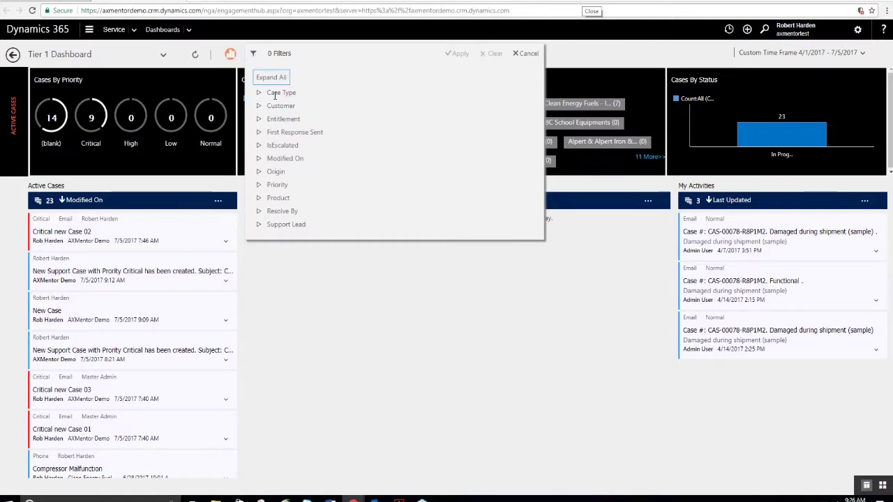
{"action": "left_click", "coordinate": [258, 92]}
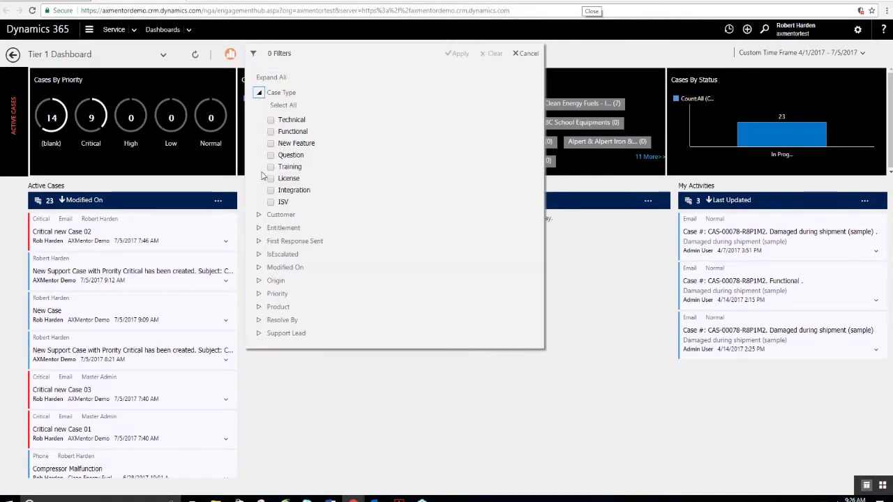
{"action": "left_click", "coordinate": [272, 120]}
{"action": "left_click", "coordinate": [271, 133]}
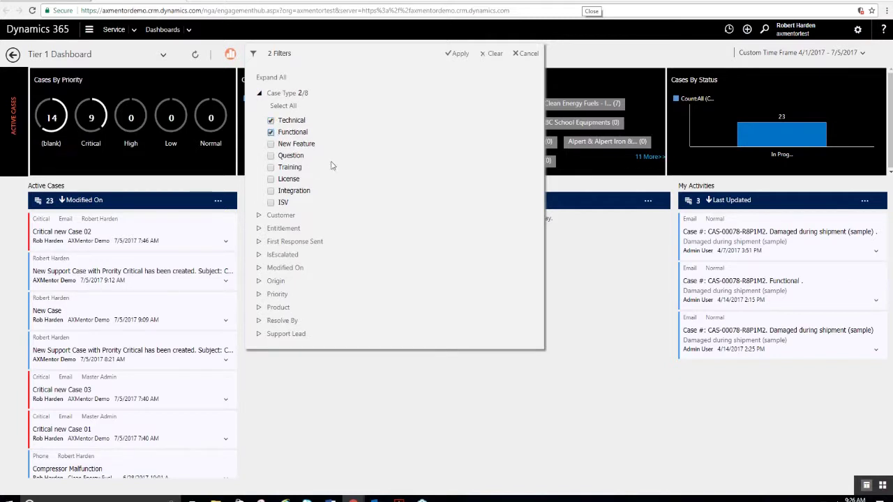
{"action": "left_click", "coordinate": [270, 132]}
{"action": "left_click", "coordinate": [271, 121]}
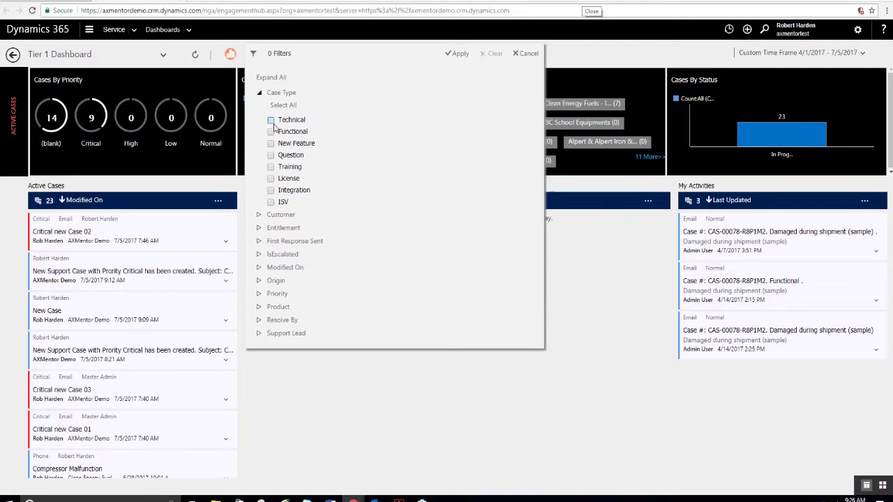
{"action": "left_click", "coordinate": [527, 54]}
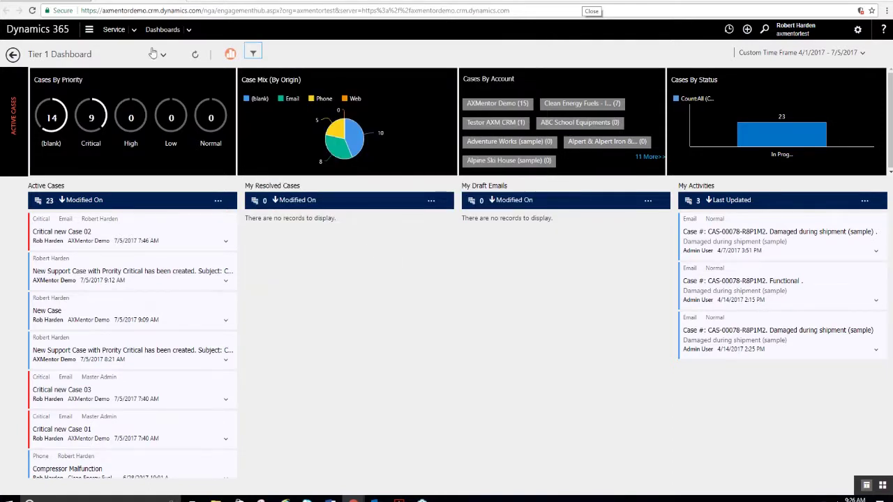
Step: Hide the dashboard's charts and switch from the Tier 1 Dashboard to the AXM Tier 1 Support dashboard
{"action": "left_click", "coordinate": [231, 54]}
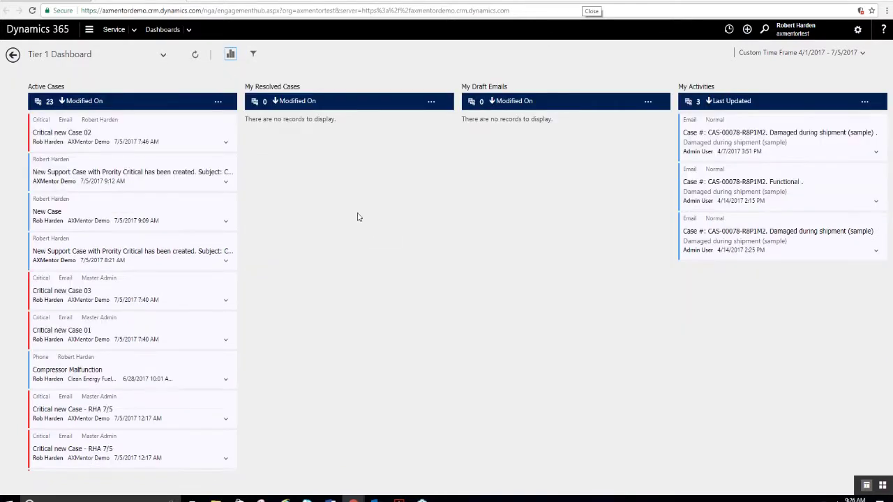
{"action": "left_click", "coordinate": [163, 56]}
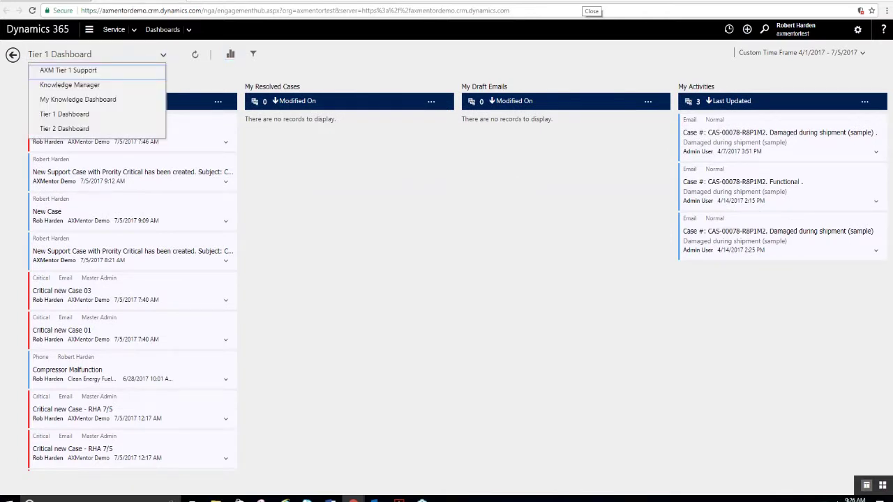
{"action": "left_click", "coordinate": [99, 115]}
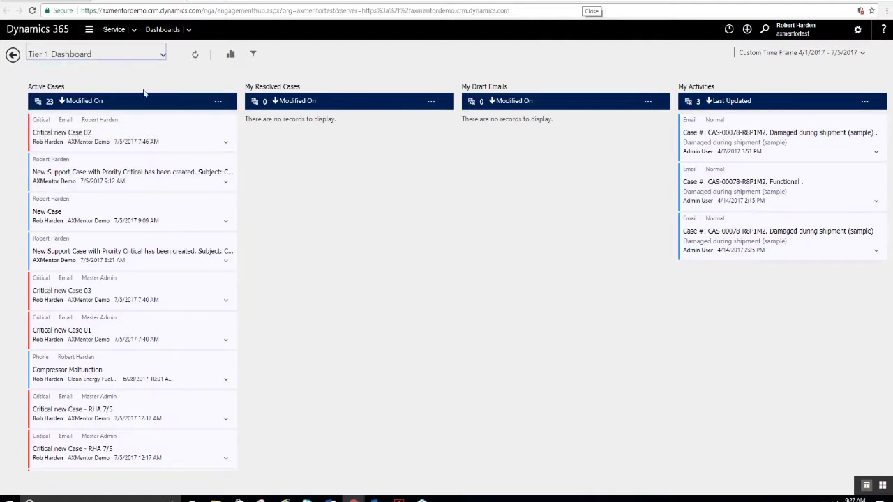
{"action": "left_click", "coordinate": [165, 59]}
{"action": "left_click", "coordinate": [87, 114]}
{"action": "left_click", "coordinate": [164, 55]}
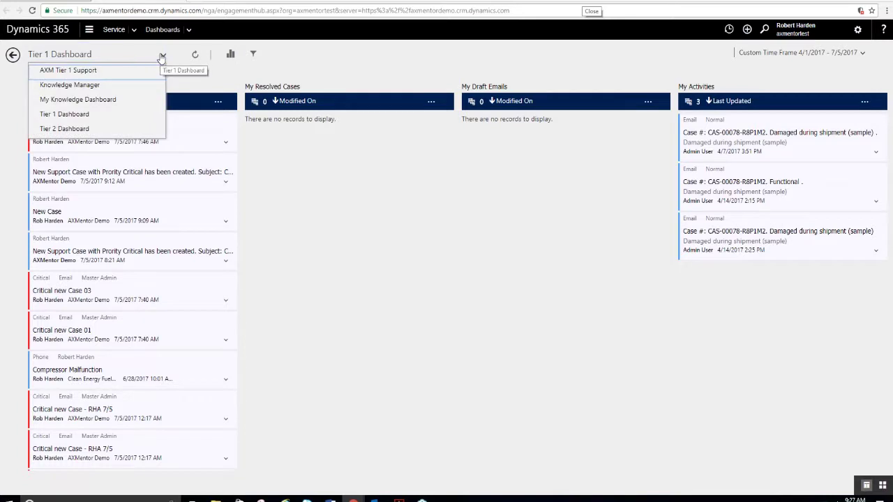
{"action": "left_click", "coordinate": [94, 72]}
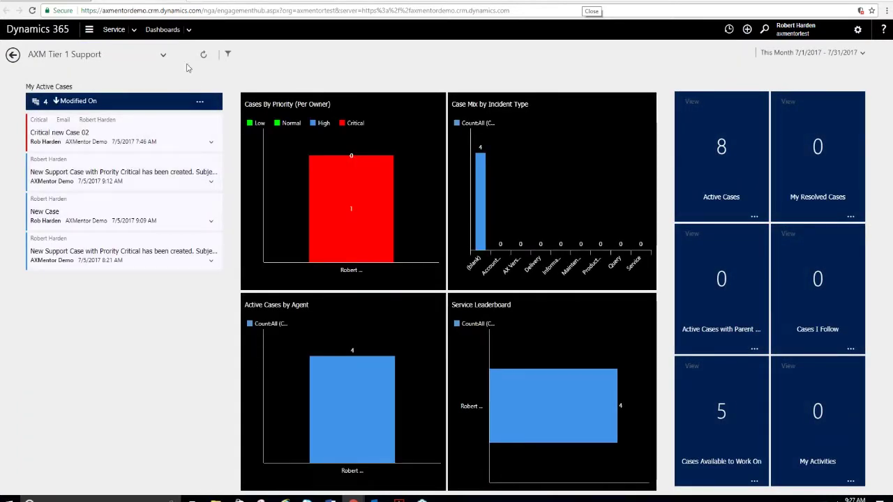
Step: Switch back to the Tier 1 Dashboard and open the Tier 2 Dashboard to compare their layouts
{"action": "left_click", "coordinate": [161, 56]}
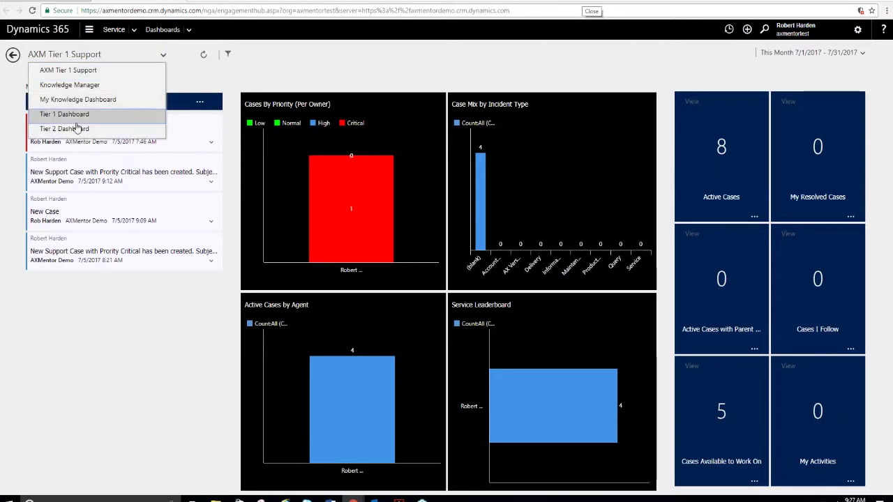
{"action": "left_click", "coordinate": [77, 113]}
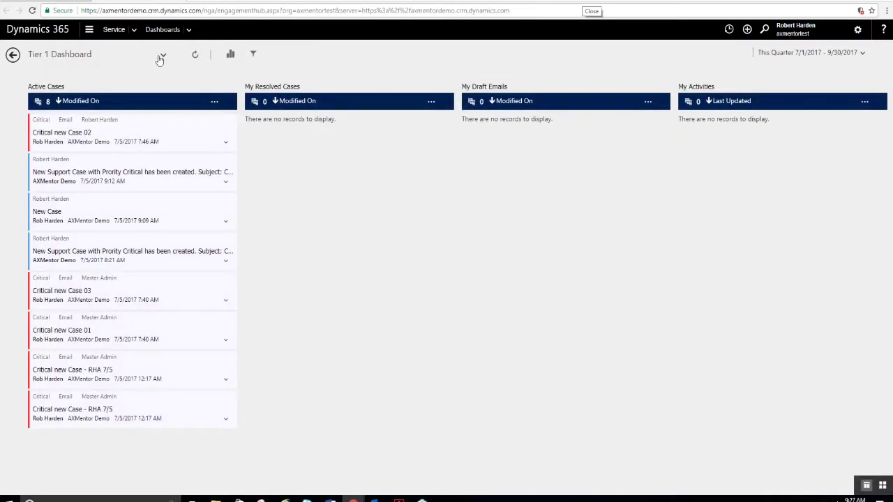
{"action": "left_click", "coordinate": [161, 55]}
{"action": "left_click", "coordinate": [87, 128]}
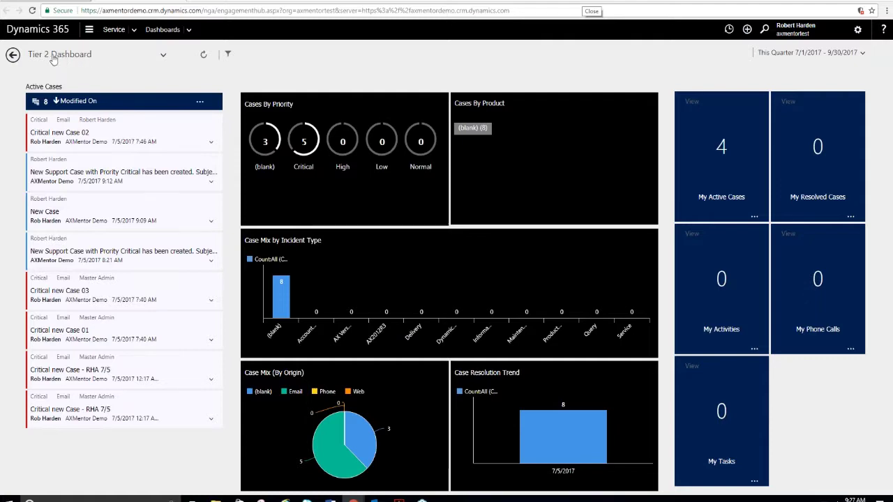
Step: Reopen the AXM Tier 1 Support dashboard to examine its charts and tiles, and return to the Critical new Case 02 page
{"action": "left_click", "coordinate": [13, 55]}
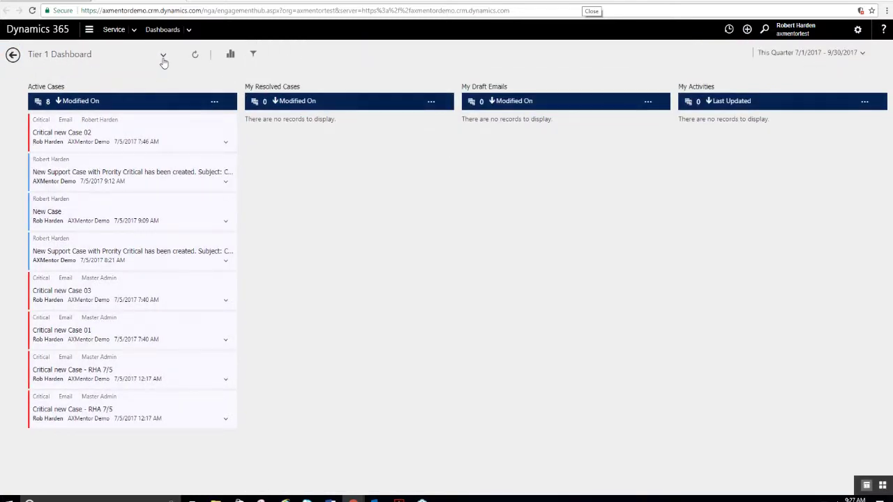
{"action": "left_click", "coordinate": [163, 55]}
{"action": "left_click", "coordinate": [105, 72]}
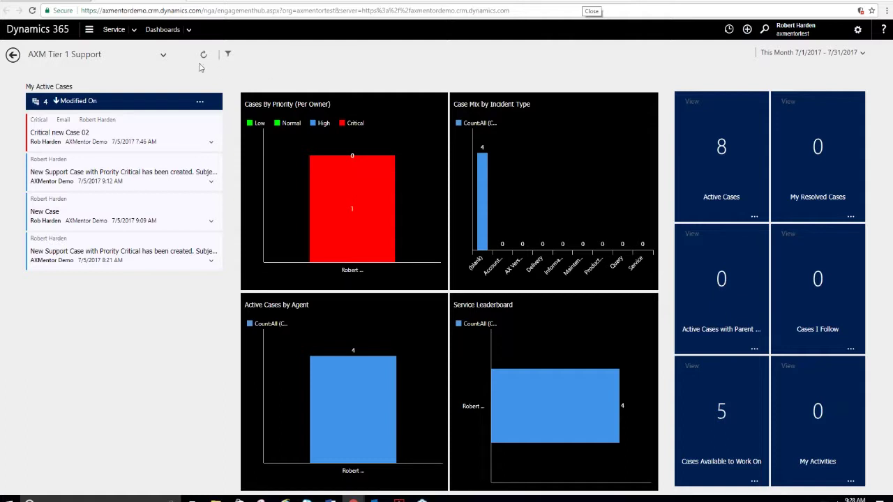
{"action": "left_click", "coordinate": [159, 35]}
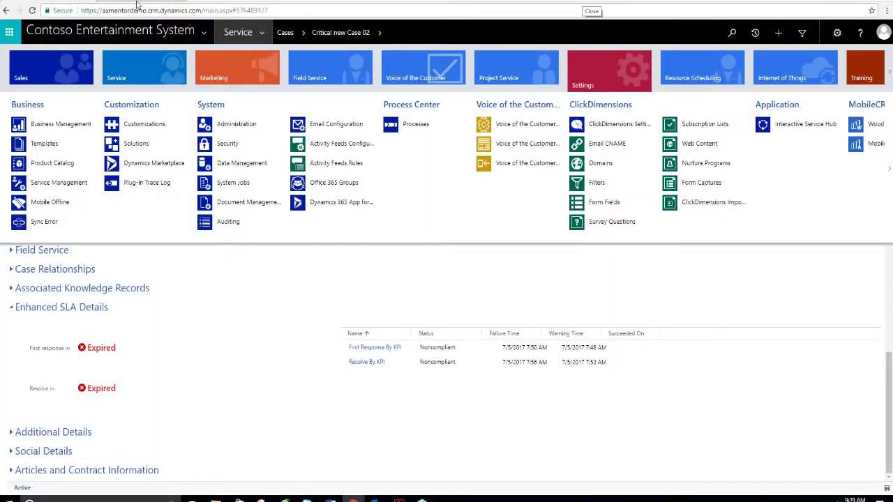
Step: Leave the case and open the Customer Service Manager Dashboard in the Service area
{"action": "left_click", "coordinate": [264, 33]}
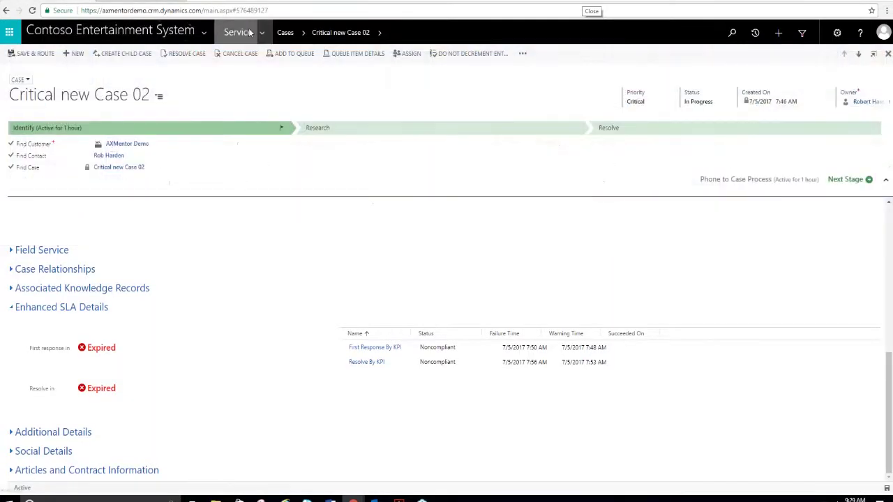
{"action": "left_click", "coordinate": [264, 34]}
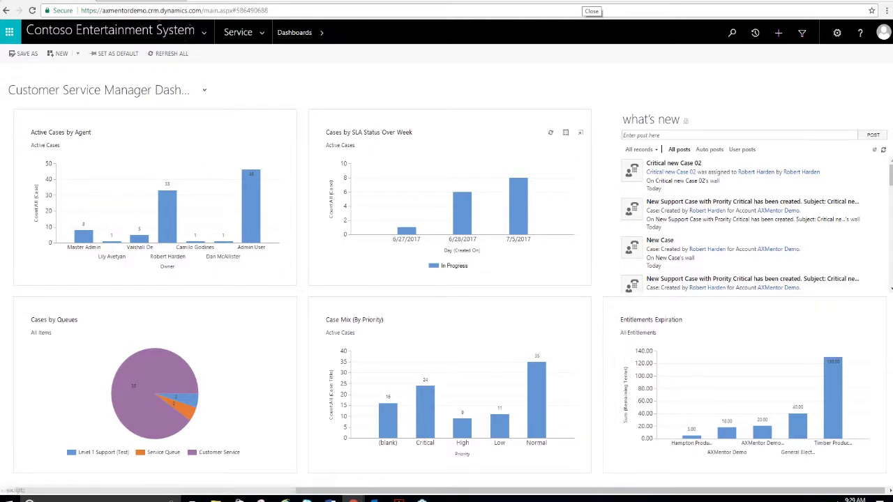
{"action": "left_click", "coordinate": [200, 90]}
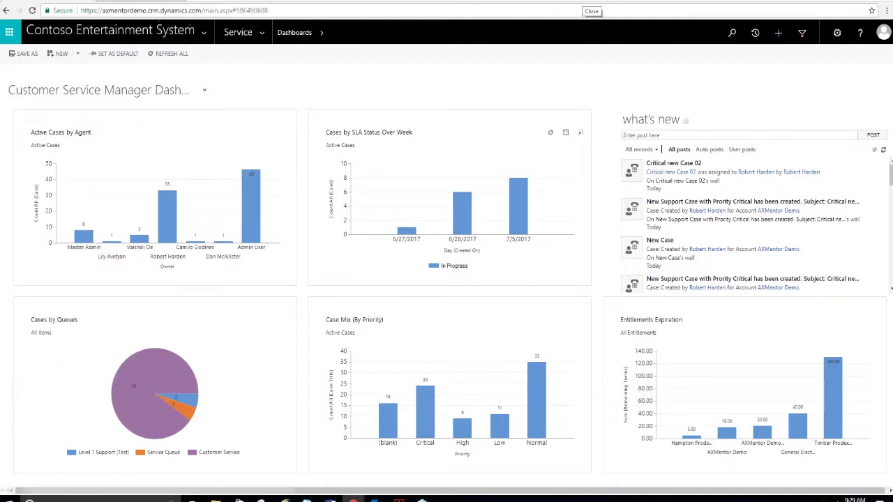
Step: Examine the records behind the Cases by SLA Status Over Week chart in a separate window, including its drill-down options, and close the window
{"action": "left_click", "coordinate": [566, 134]}
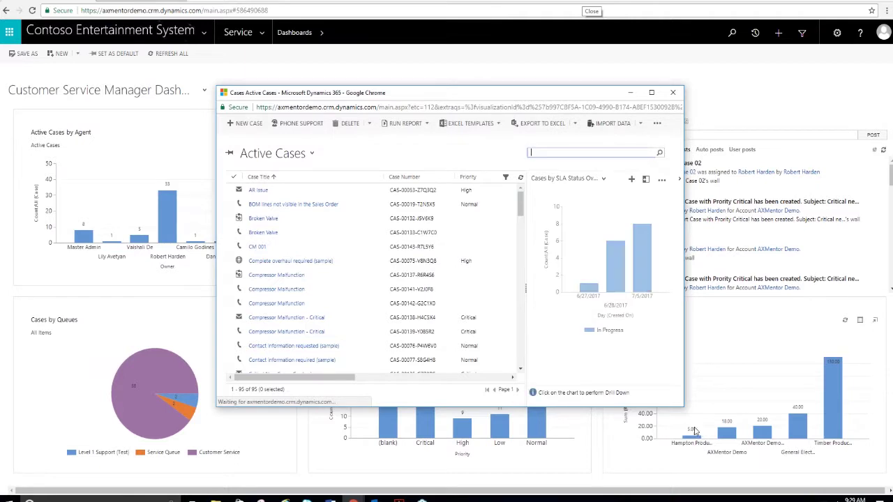
{"action": "left_click_drag", "start_coordinate": [685, 407], "coordinate": [789, 459]}
{"action": "left_click", "coordinate": [704, 279]}
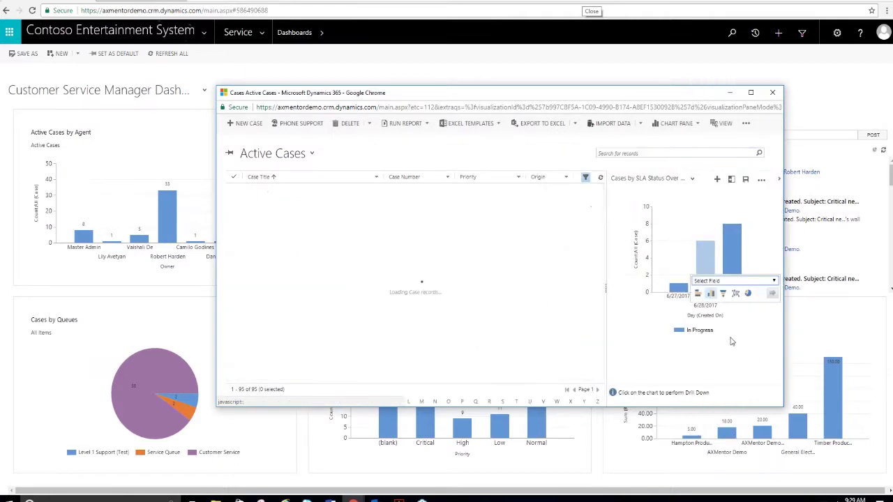
{"action": "left_click", "coordinate": [731, 249]}
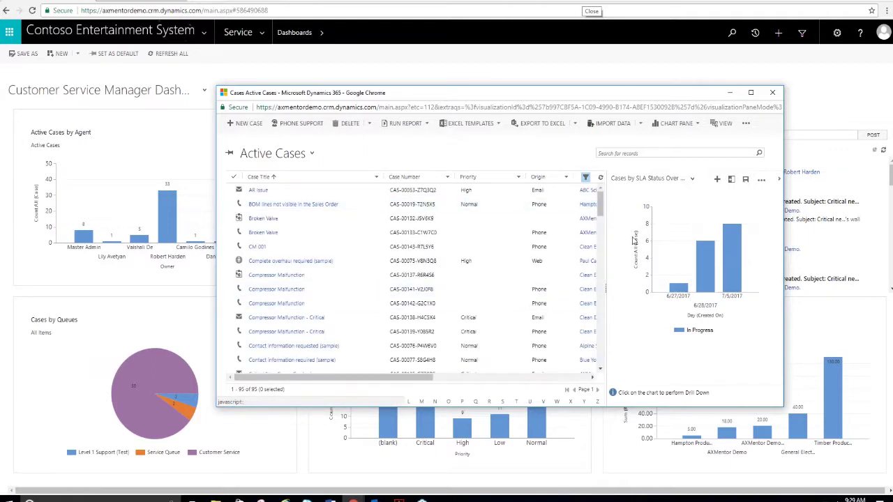
{"action": "left_click", "coordinate": [779, 95]}
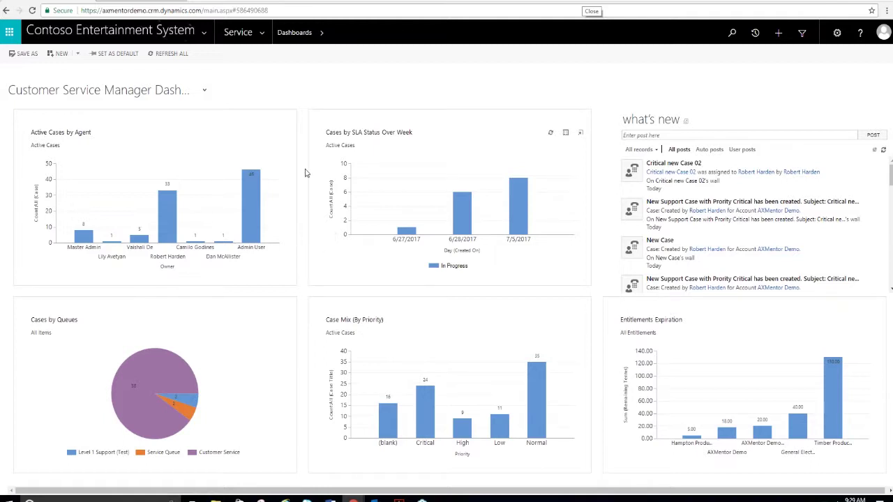
Step: Switch to the Dynamics CRM Online Service Manager dashboard and view the Power BI report behind the Total Incoming Cases by Created Date tile
{"action": "left_click", "coordinate": [202, 92]}
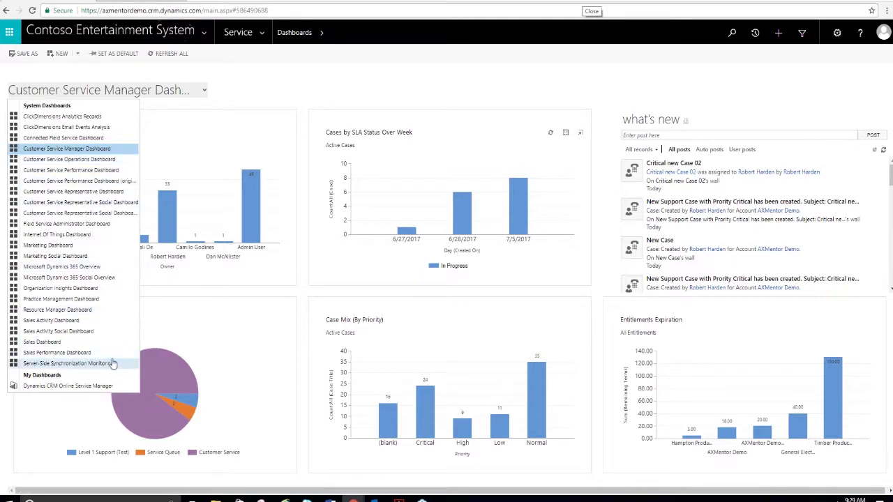
{"action": "left_click", "coordinate": [87, 387]}
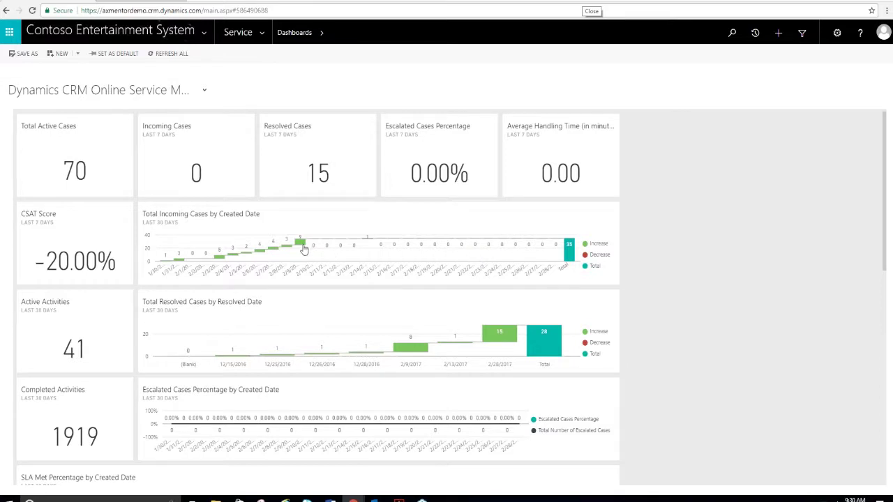
{"action": "mouse_move", "coordinate": [300, 249]}
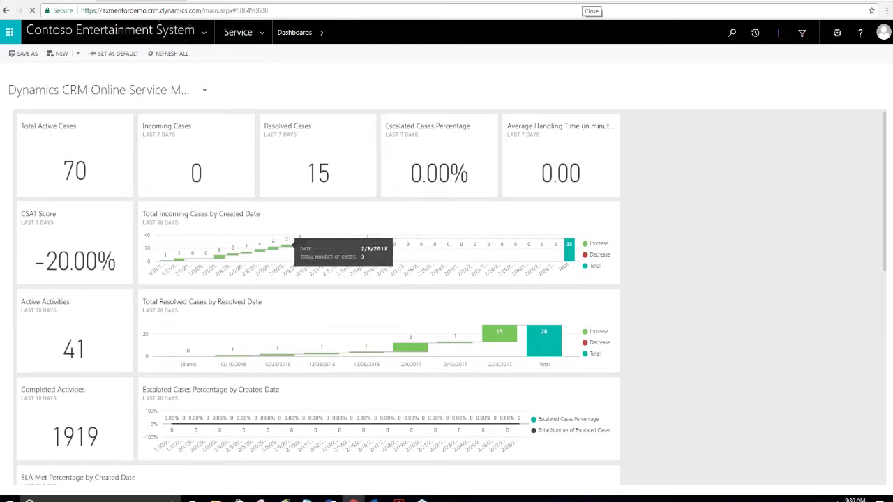
{"action": "left_click", "coordinate": [299, 249]}
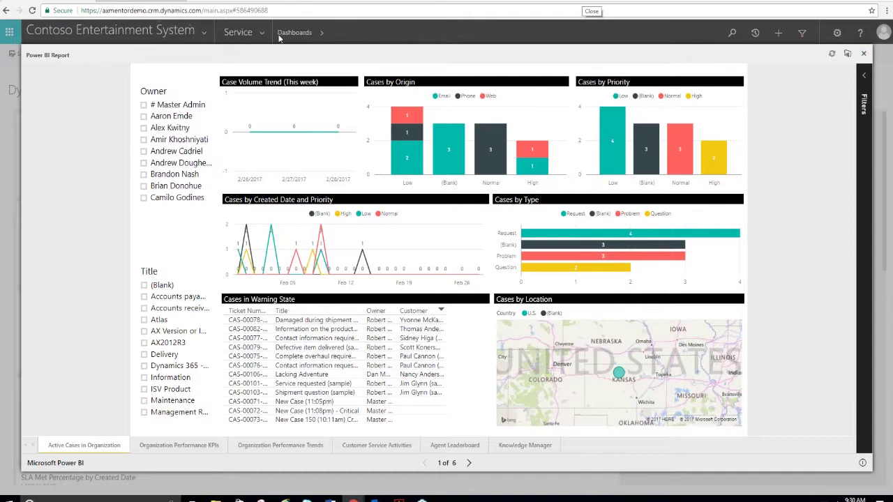
{"action": "left_click", "coordinate": [863, 54]}
{"action": "left_click", "coordinate": [262, 35]}
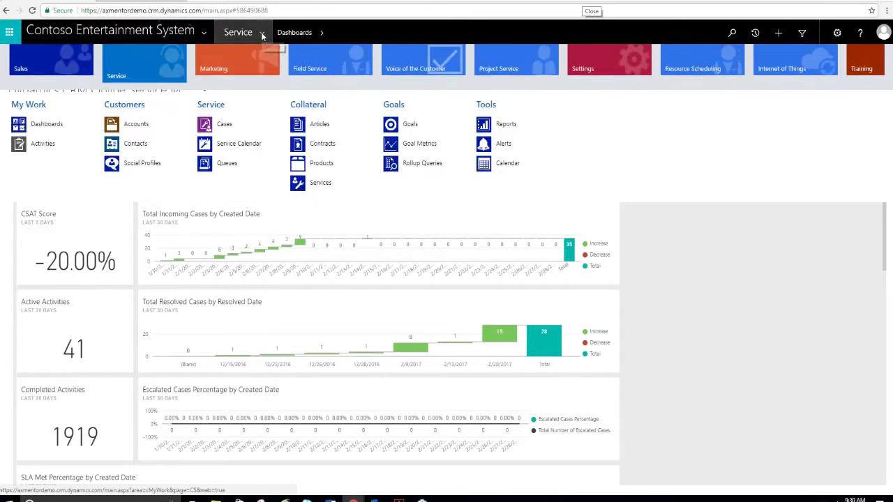
{"action": "left_click", "coordinate": [417, 81]}
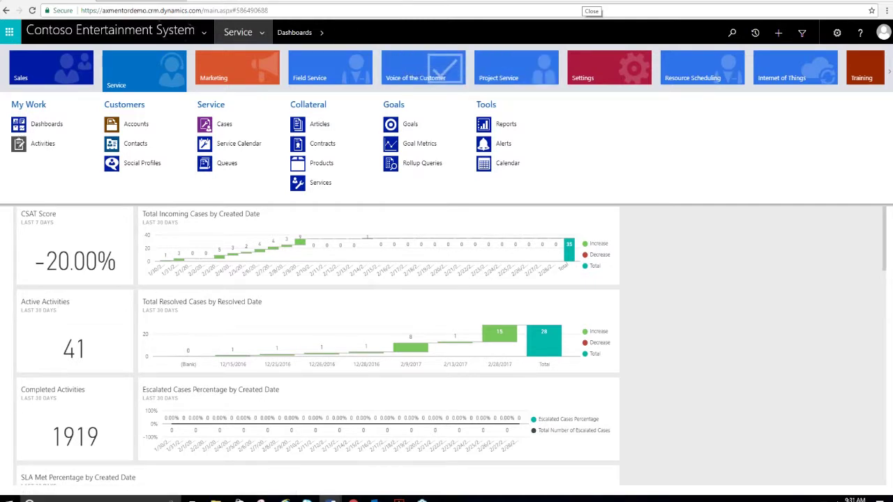
{"action": "left_click", "coordinate": [657, 279]}
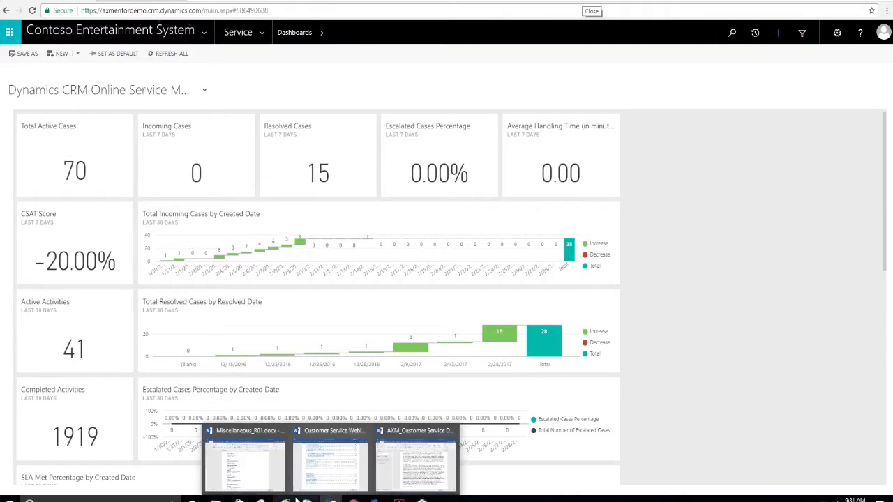
Step: Switch to the browser window with the AXMentor Customer Self-Service portal and open the list of own support cases
{"action": "mouse_move", "coordinate": [307, 500]}
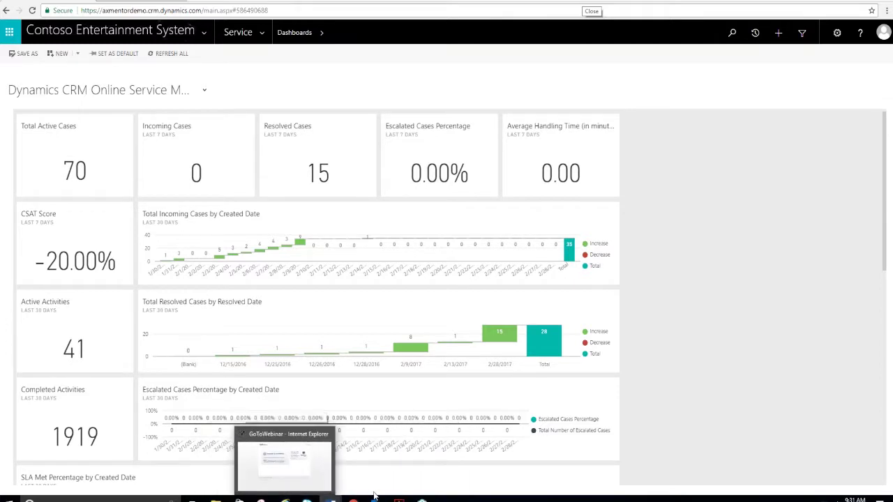
{"action": "mouse_move", "coordinate": [353, 500]}
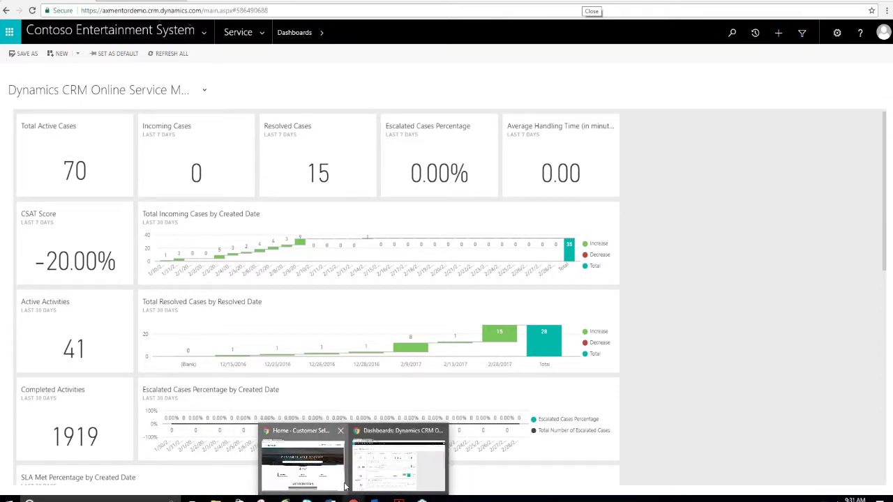
{"action": "left_click", "coordinate": [301, 460]}
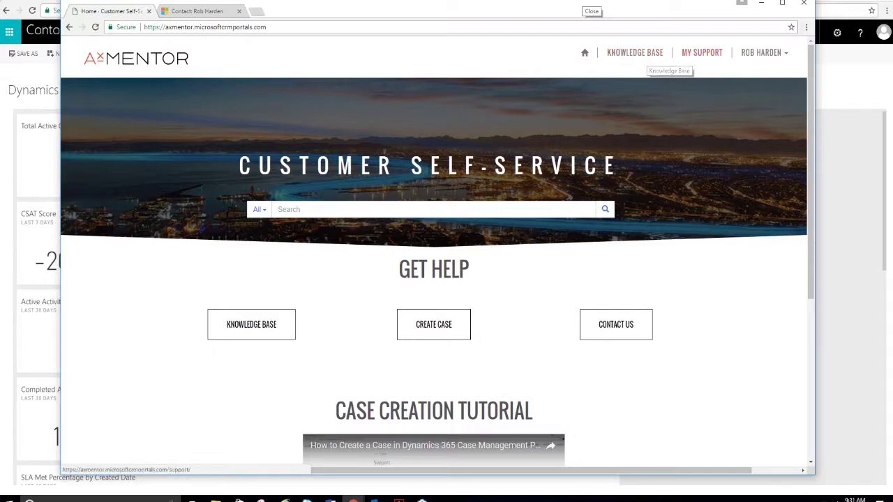
{"action": "left_click", "coordinate": [690, 54]}
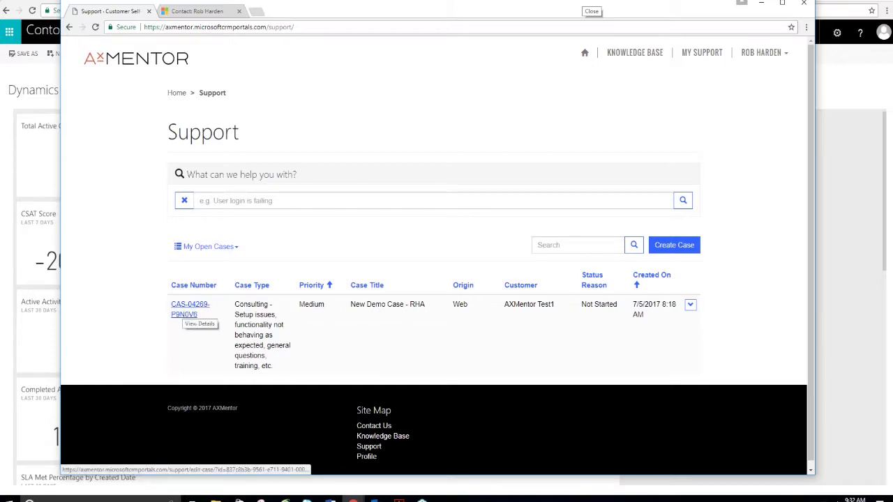
Step: Open the New Demo Case - RHA case from the portal's case list and review its details down to the timeline
{"action": "left_click", "coordinate": [185, 311]}
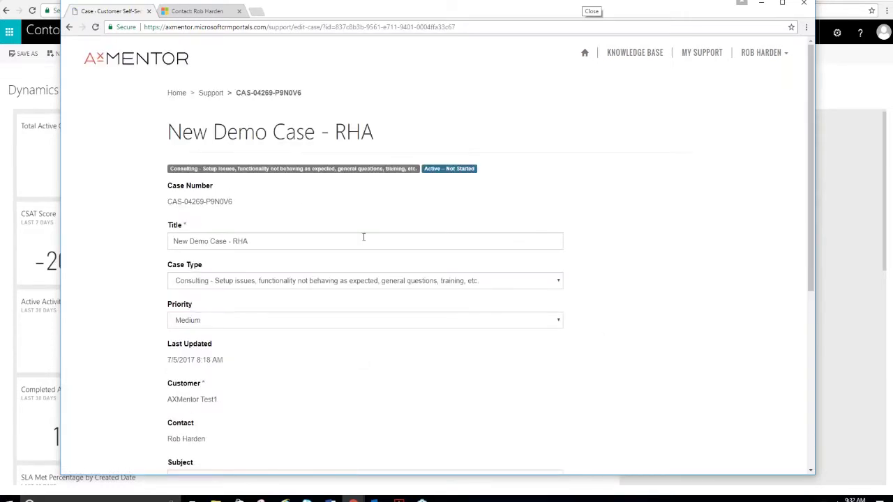
{"action": "scroll", "coordinate": [300, 248], "scroll_direction": "down", "scroll_amount": 1}
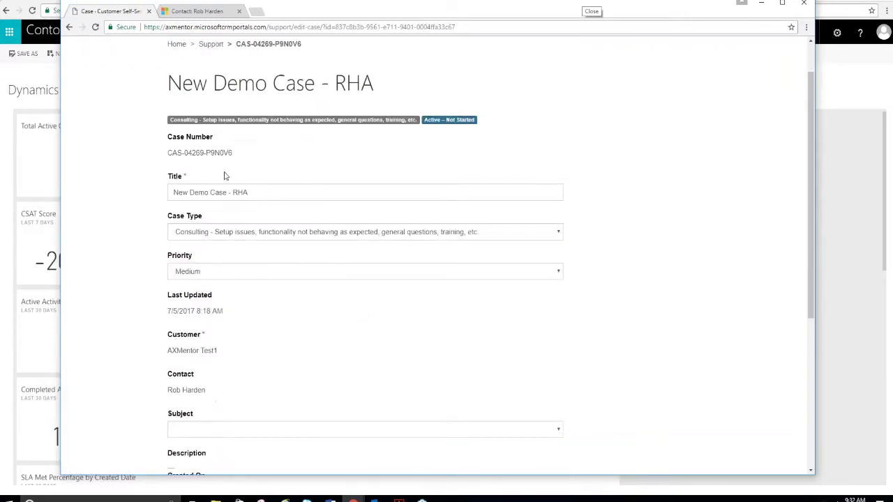
{"action": "scroll", "coordinate": [258, 317], "scroll_direction": "down", "scroll_amount": 4}
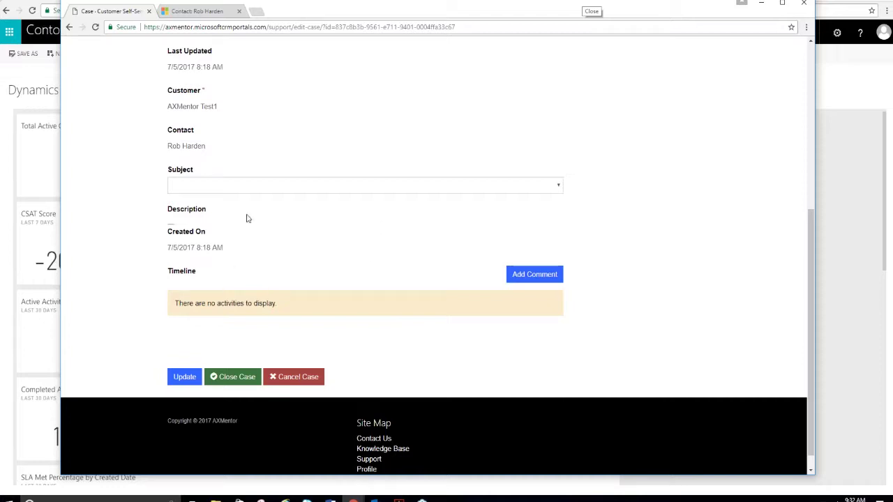
Step: Add the comment "New Comment" to the case and check the timeline for it
{"action": "left_click", "coordinate": [536, 276]}
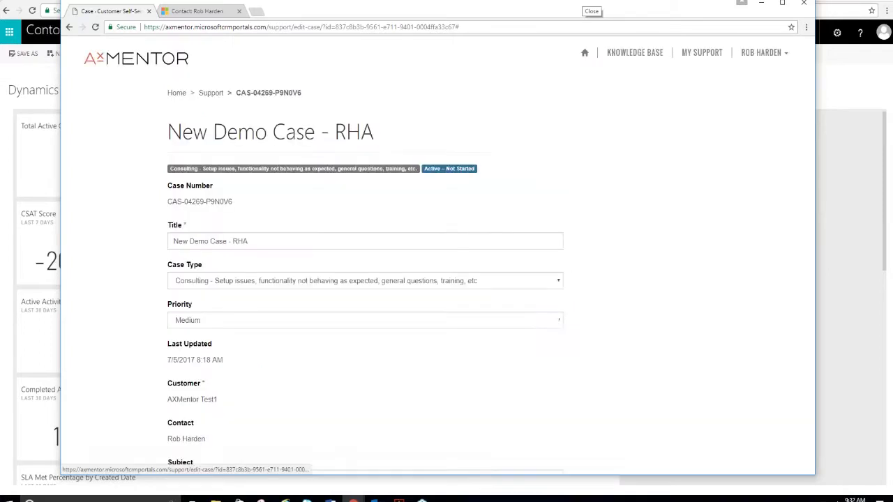
{"action": "left_click", "coordinate": [439, 154]}
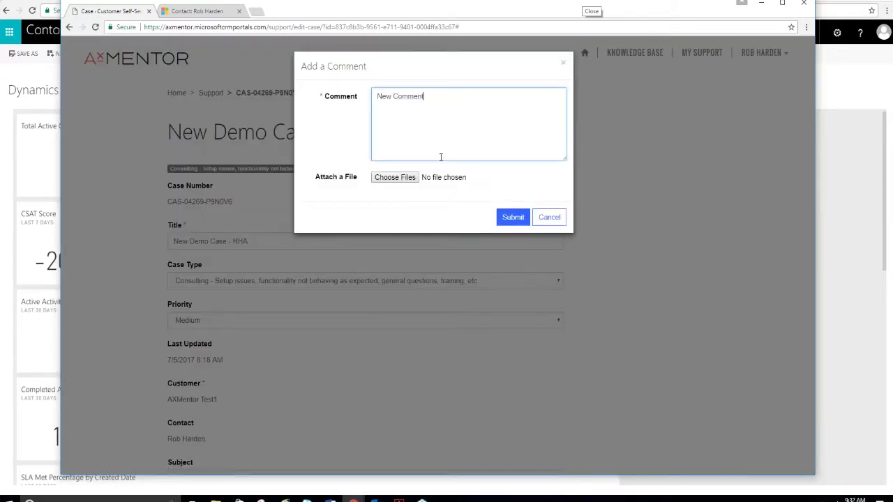
{"action": "left_click", "coordinate": [505, 219]}
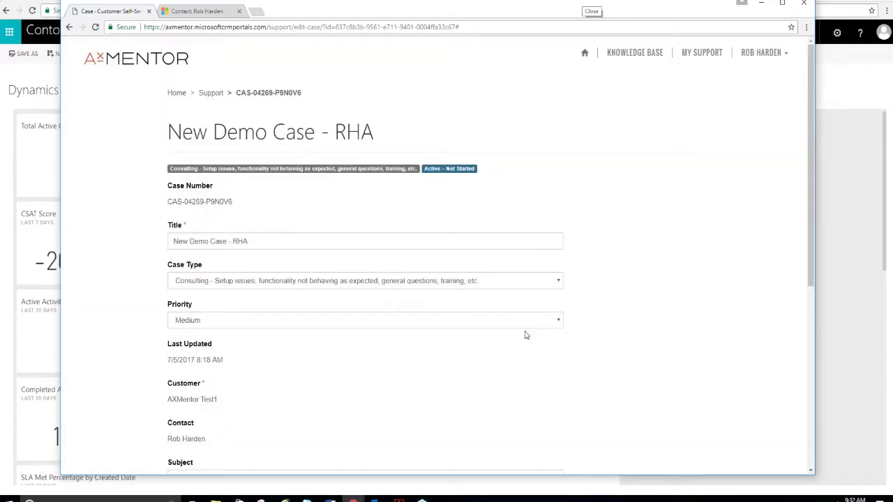
{"action": "scroll", "coordinate": [469, 359], "scroll_direction": "down", "scroll_amount": 5}
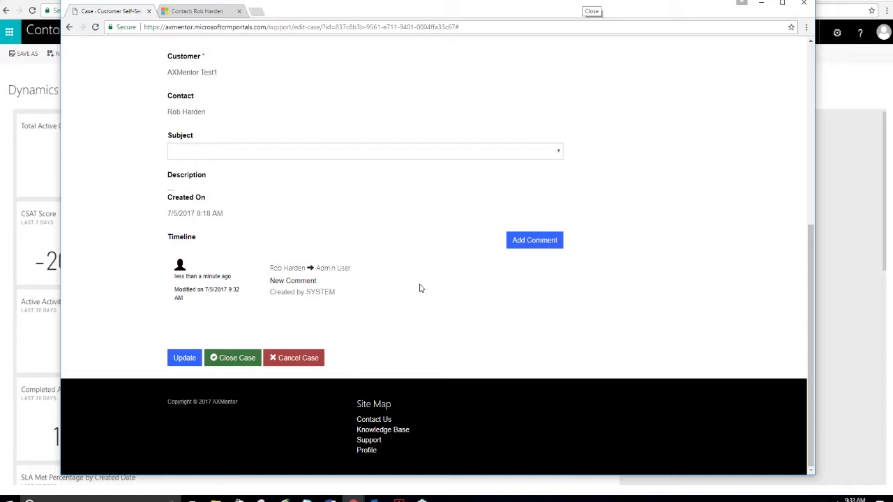
Step: Return to the support case list and start a new case titled "New Demo Case - RHA"
{"action": "scroll", "coordinate": [412, 287], "scroll_direction": "up", "scroll_amount": 3}
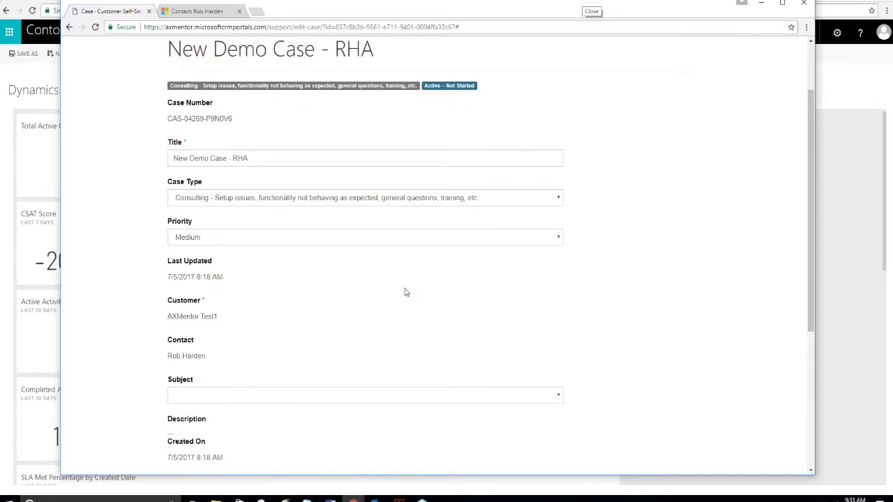
{"action": "scroll", "coordinate": [405, 293], "scroll_direction": "up", "scroll_amount": 1}
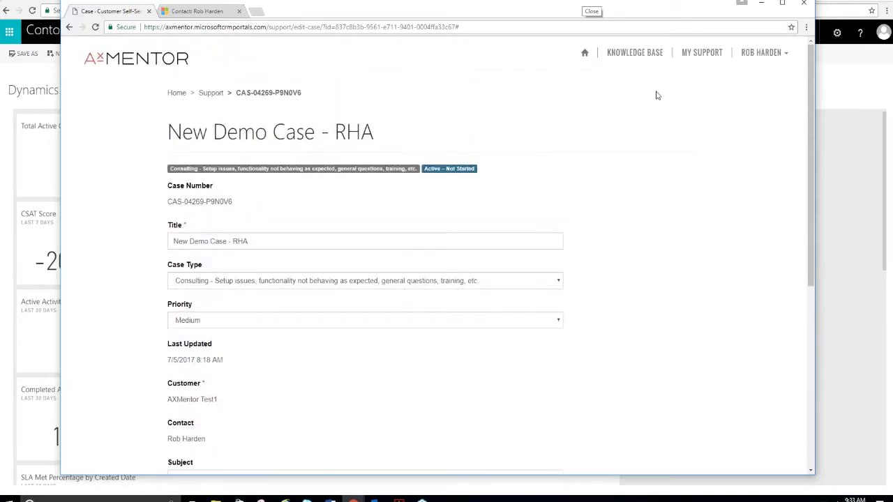
{"action": "left_click", "coordinate": [702, 53]}
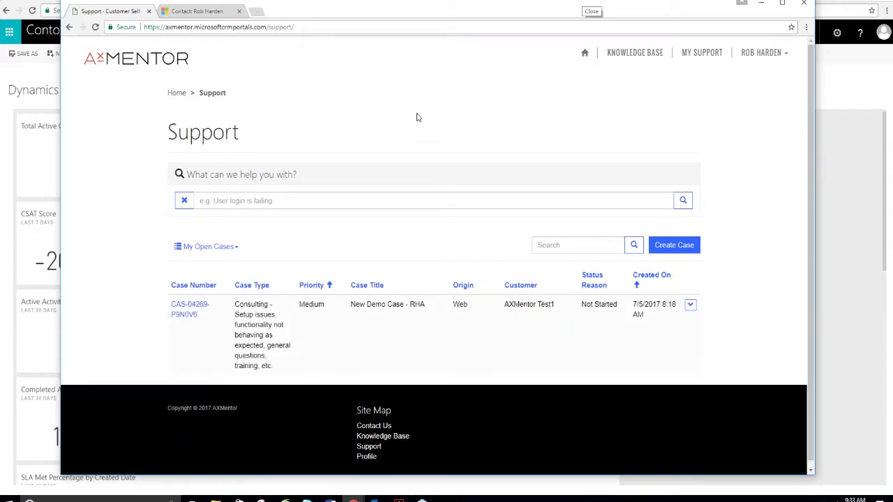
{"action": "left_click", "coordinate": [692, 248]}
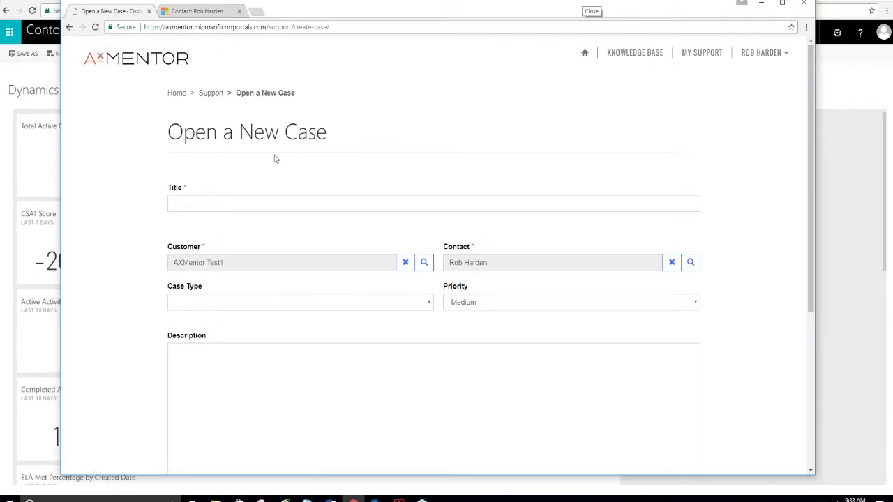
{"action": "left_click", "coordinate": [263, 198]}
{"action": "type", "text": "New Demo Case - RHA"}
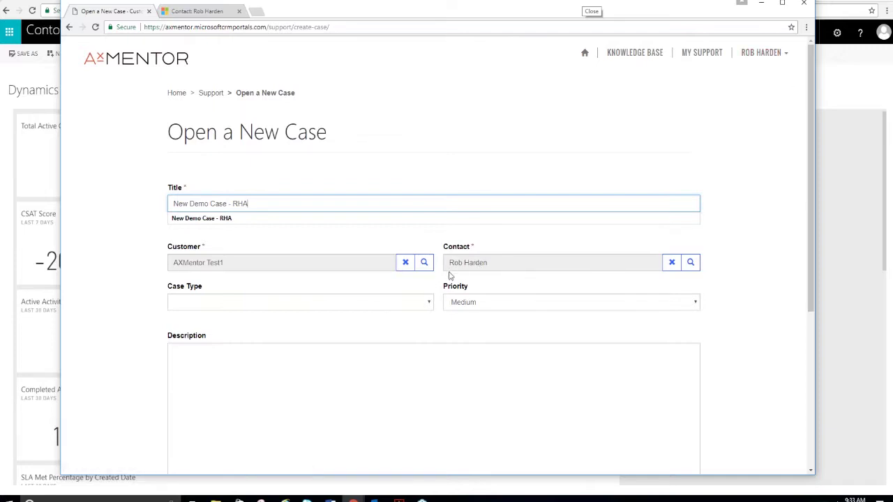
Step: Set the new case's type to Consulting, keep its priority at Medium, and review the description and attachment fields
{"action": "left_click", "coordinate": [429, 305]}
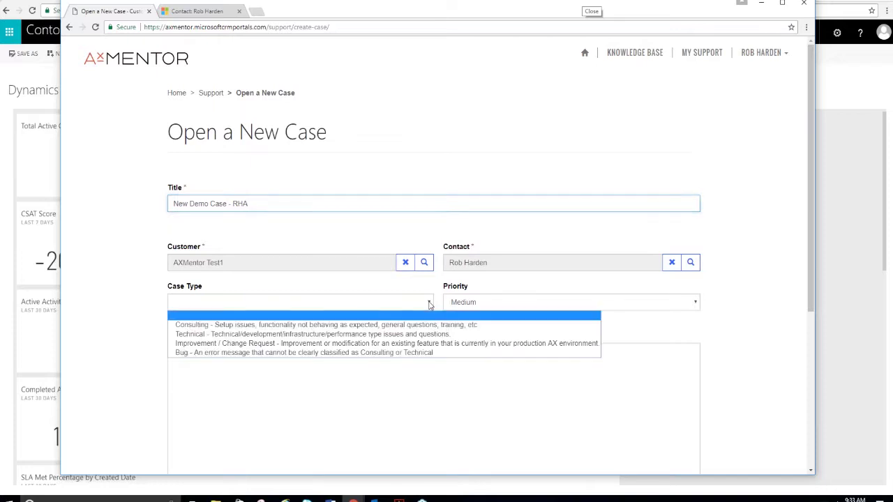
{"action": "left_click", "coordinate": [197, 325]}
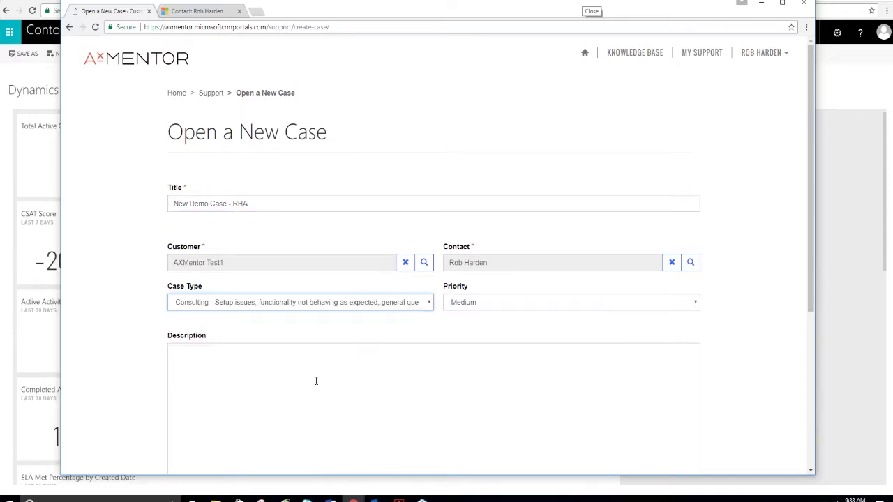
{"action": "left_click", "coordinate": [495, 302]}
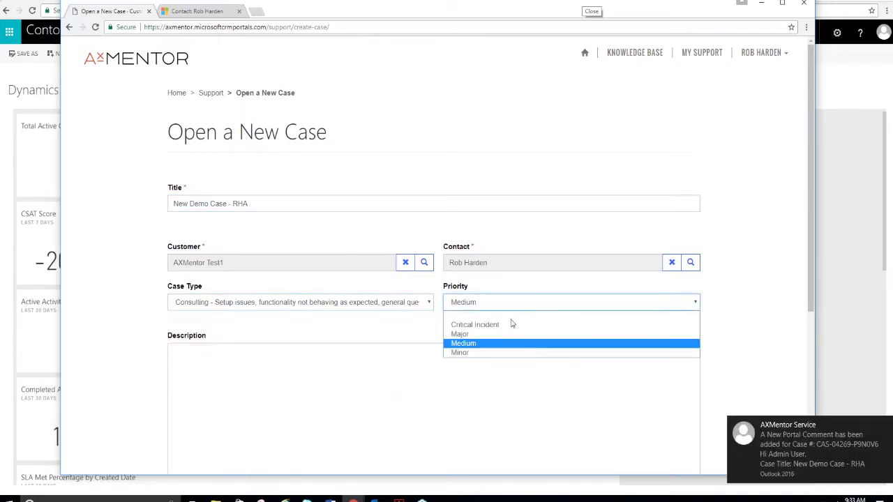
{"action": "left_click", "coordinate": [465, 343]}
{"action": "left_click", "coordinate": [334, 391]}
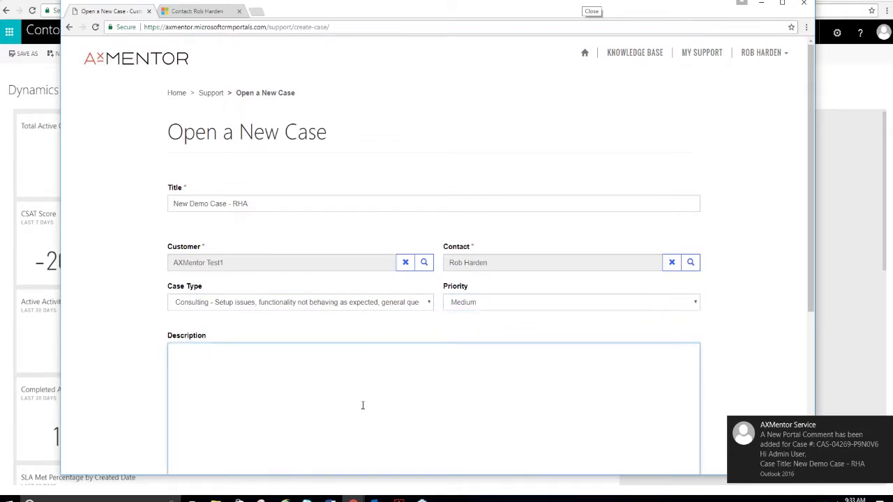
{"action": "scroll", "coordinate": [364, 394], "scroll_direction": "down", "scroll_amount": 4}
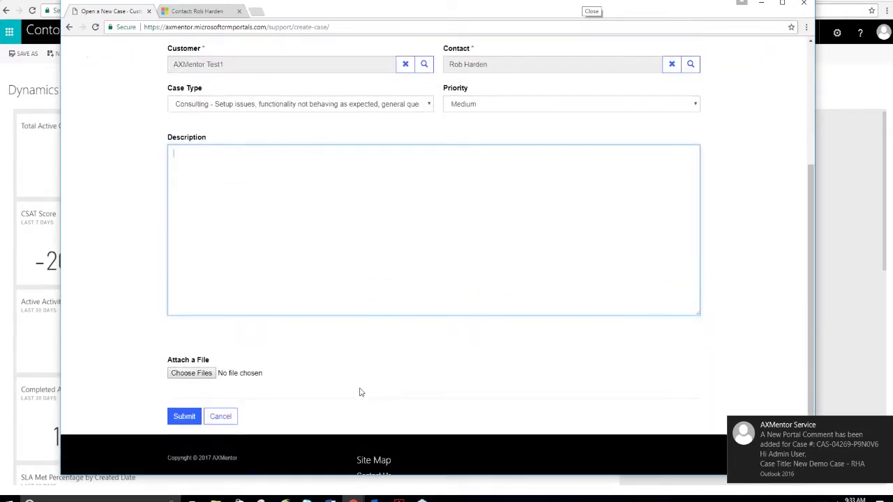
Step: Review the filled-in fields of the New Demo Case - RHA form and submit the case
{"action": "scroll", "coordinate": [327, 193], "scroll_direction": "up", "scroll_amount": 3}
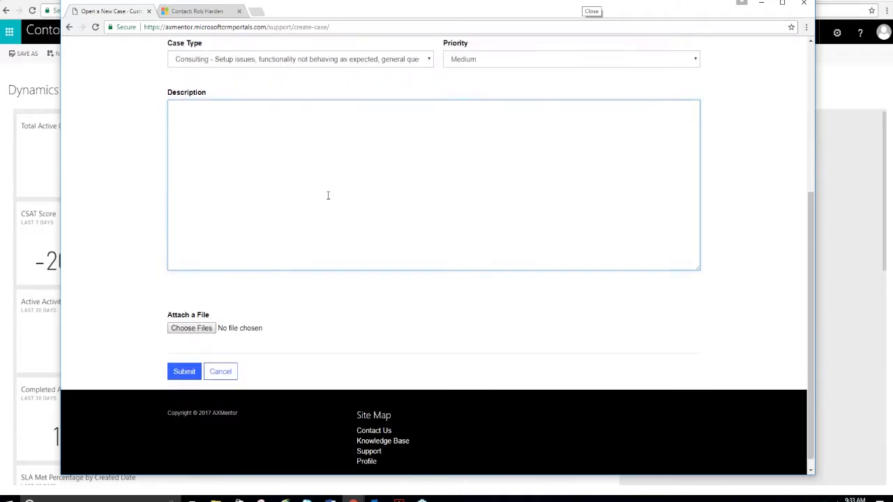
{"action": "scroll", "coordinate": [374, 345], "scroll_direction": "up", "scroll_amount": 2}
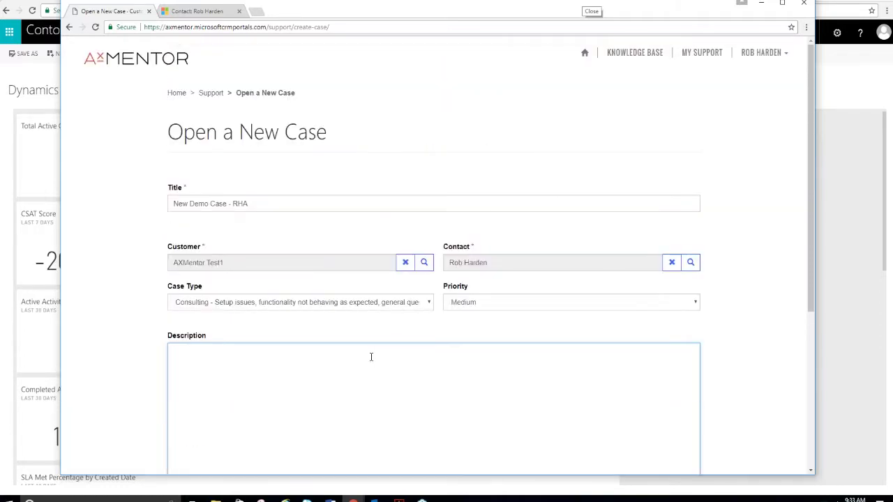
{"action": "scroll", "coordinate": [399, 374], "scroll_direction": "down", "scroll_amount": 3}
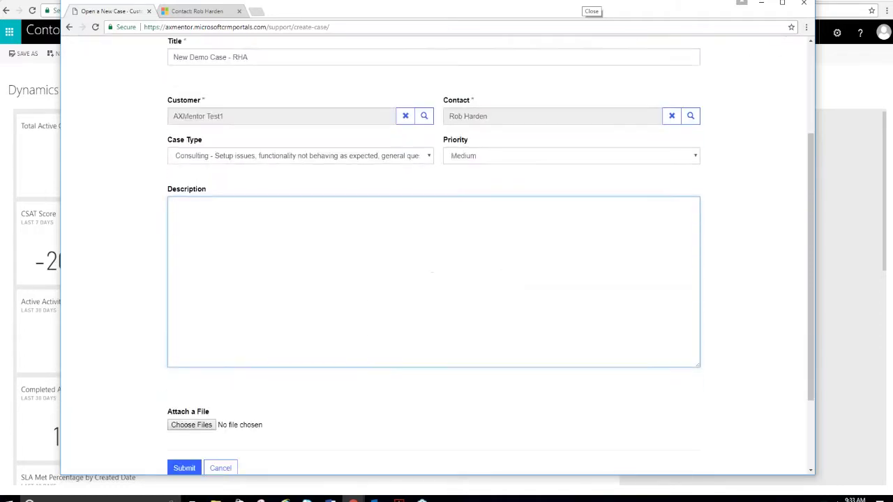
{"action": "left_click", "coordinate": [180, 473]}
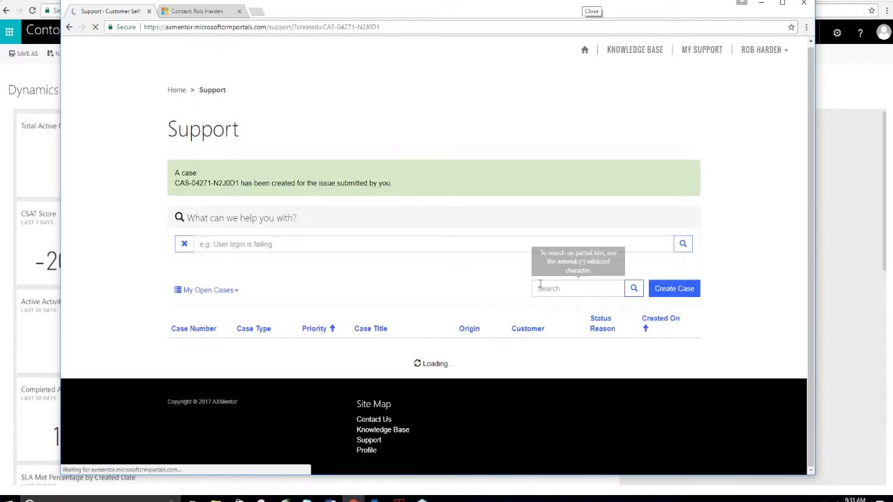
Step: Open the newly submitted New Demo Case - RHA from the portal's open cases and review its details down to the timeline
{"action": "scroll", "coordinate": [406, 368], "scroll_direction": "down", "scroll_amount": 3}
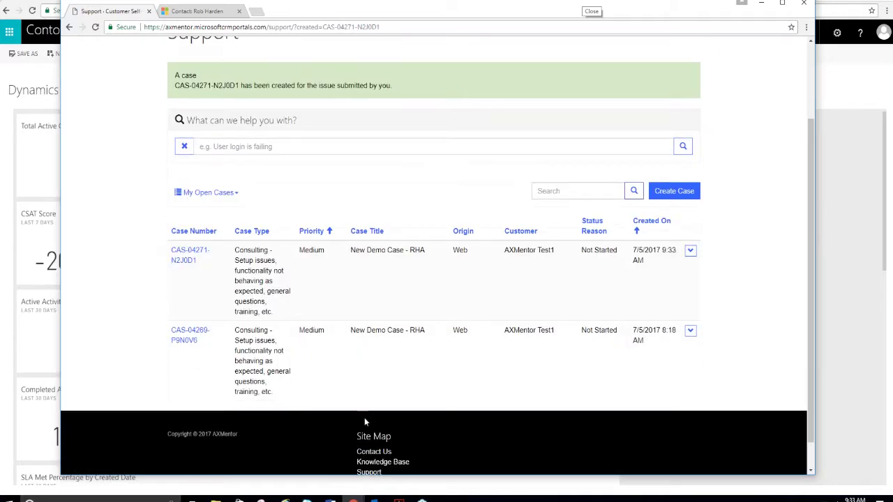
{"action": "scroll", "coordinate": [380, 331], "scroll_direction": "down", "scroll_amount": 1}
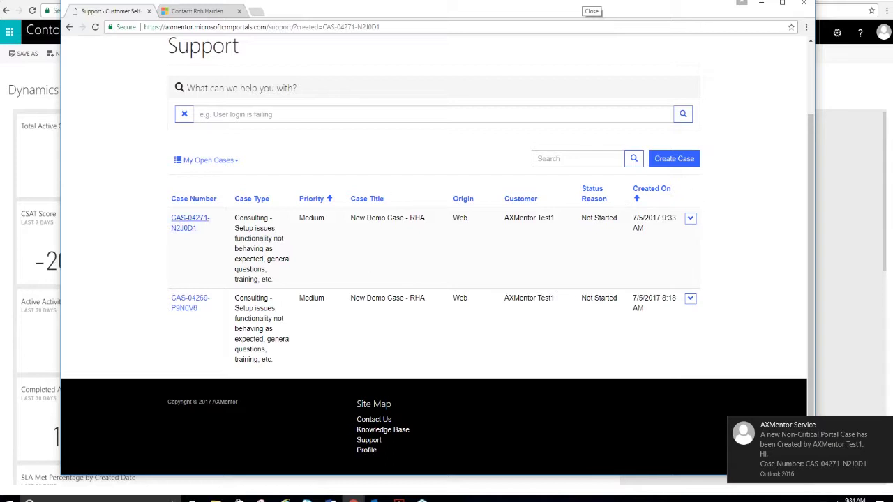
{"action": "left_click", "coordinate": [189, 224]}
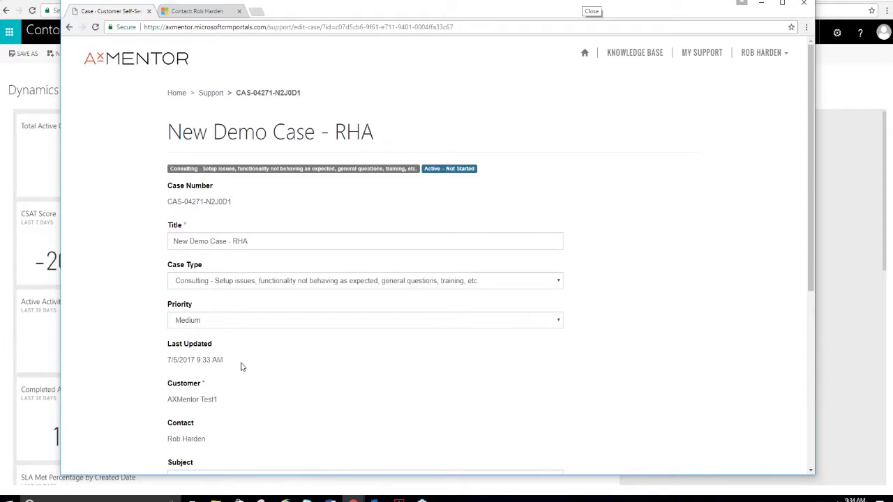
{"action": "scroll", "coordinate": [237, 366], "scroll_direction": "down", "scroll_amount": 1}
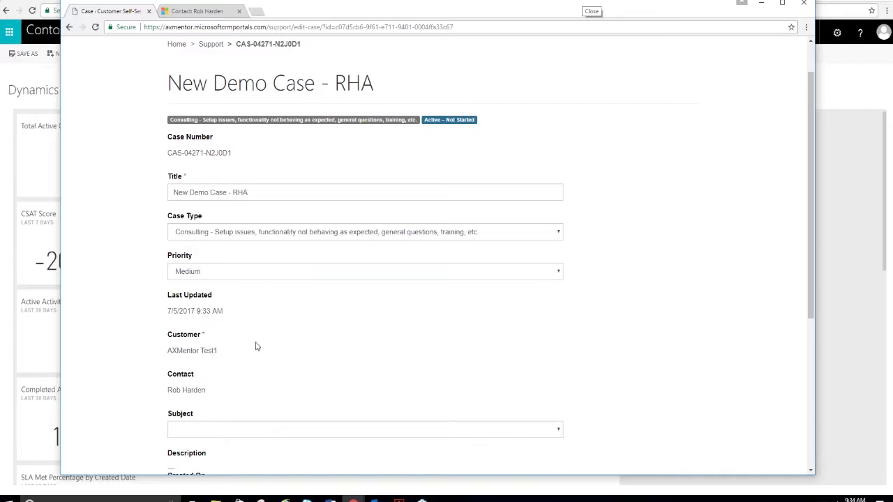
{"action": "scroll", "coordinate": [326, 303], "scroll_direction": "down", "scroll_amount": 1}
{"action": "scroll", "coordinate": [327, 303], "scroll_direction": "down", "scroll_amount": 2}
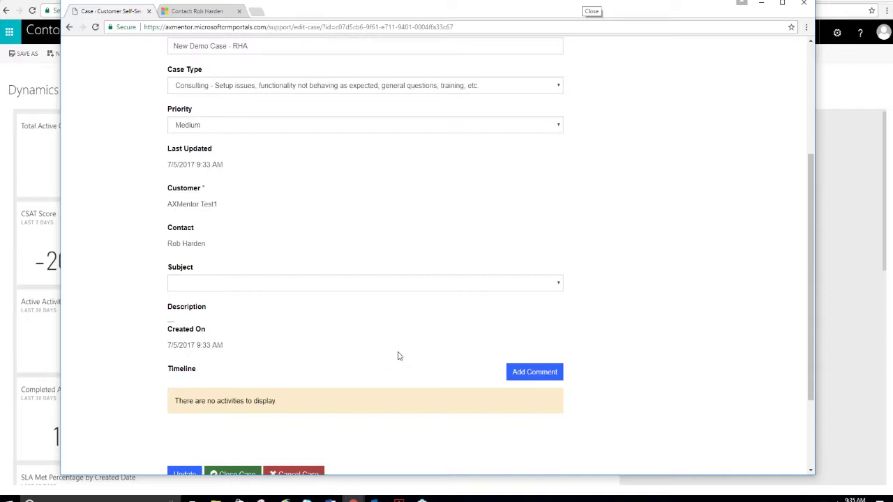
{"action": "scroll", "coordinate": [380, 362], "scroll_direction": "up", "scroll_amount": 3}
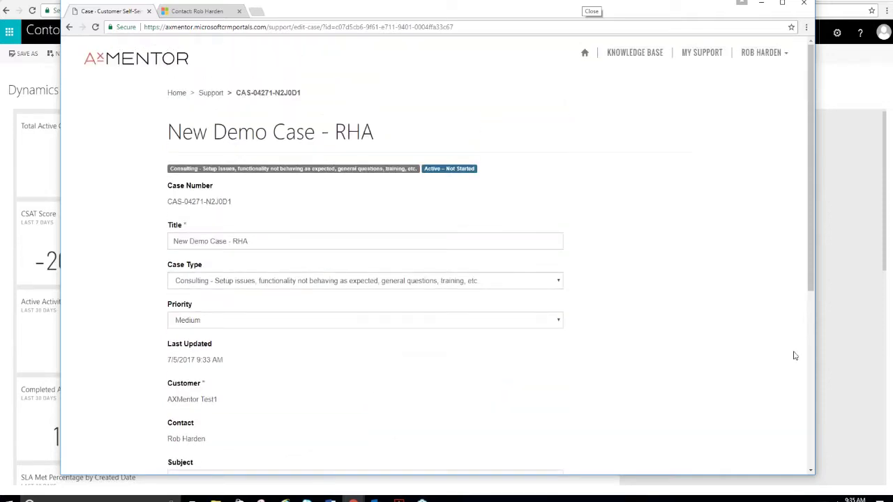
Step: Switch to Dynamics 365 and open the newest New Demo Case - RHA from the active service cases
{"action": "left_click", "coordinate": [199, 11]}
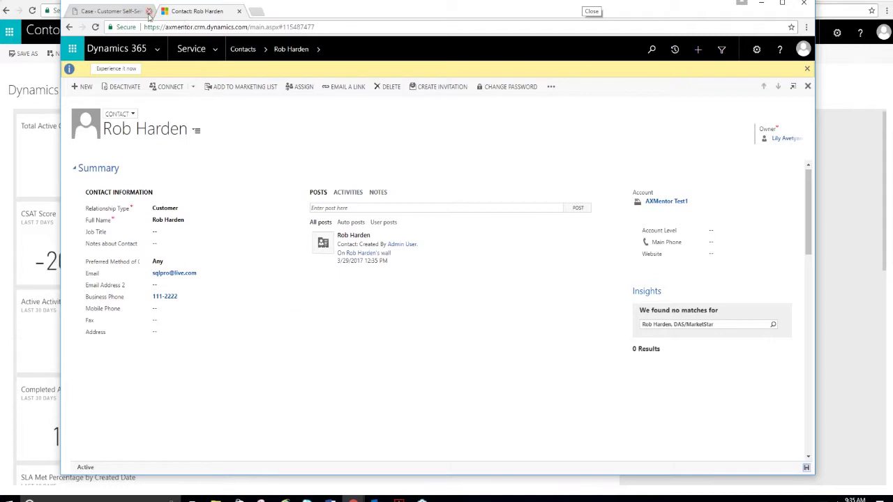
{"action": "left_click", "coordinate": [128, 12]}
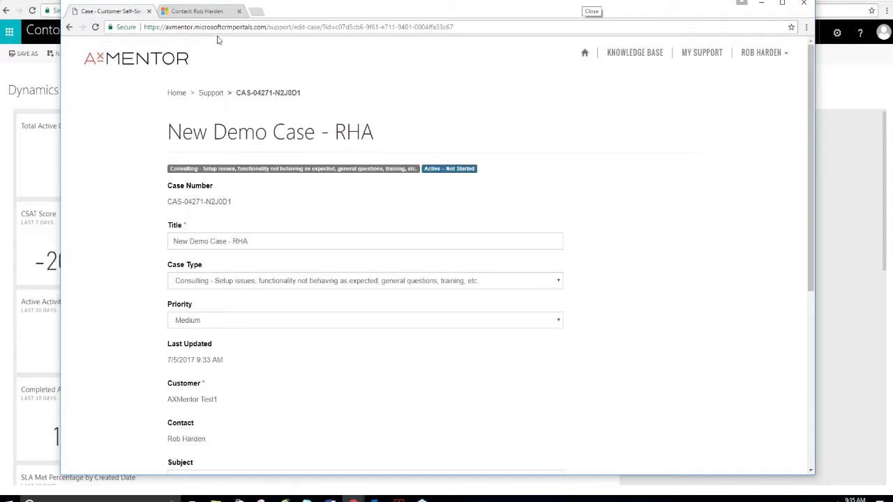
{"action": "left_click", "coordinate": [200, 12]}
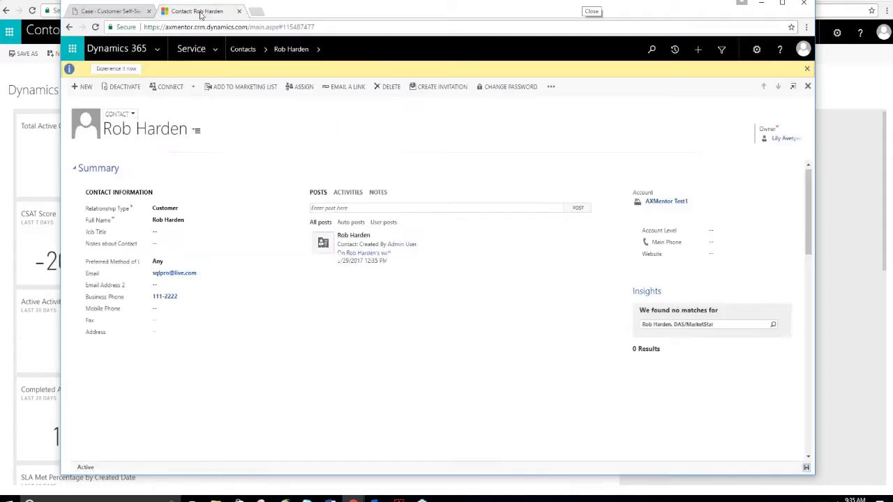
{"action": "left_click", "coordinate": [218, 49]}
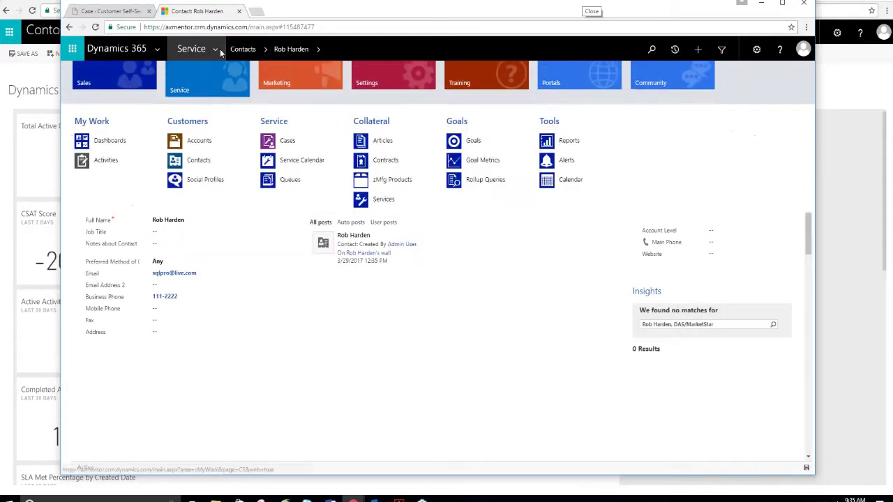
{"action": "left_click", "coordinate": [287, 142]}
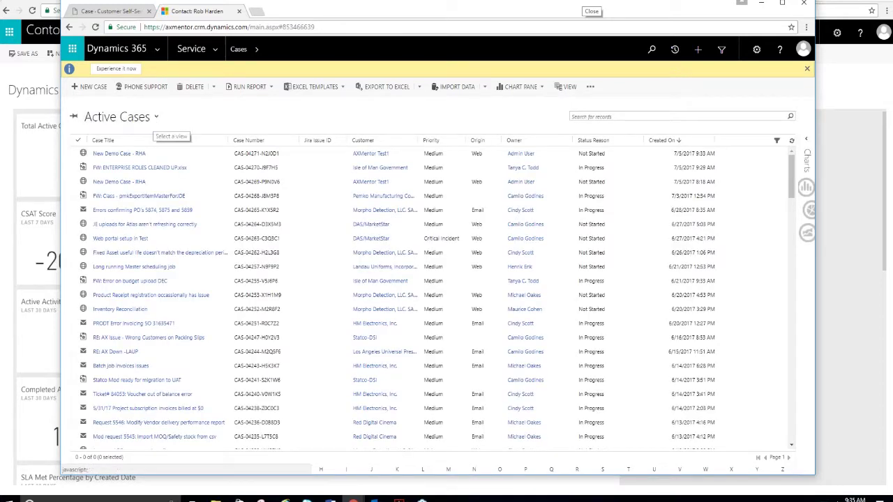
{"action": "left_click", "coordinate": [193, 154]}
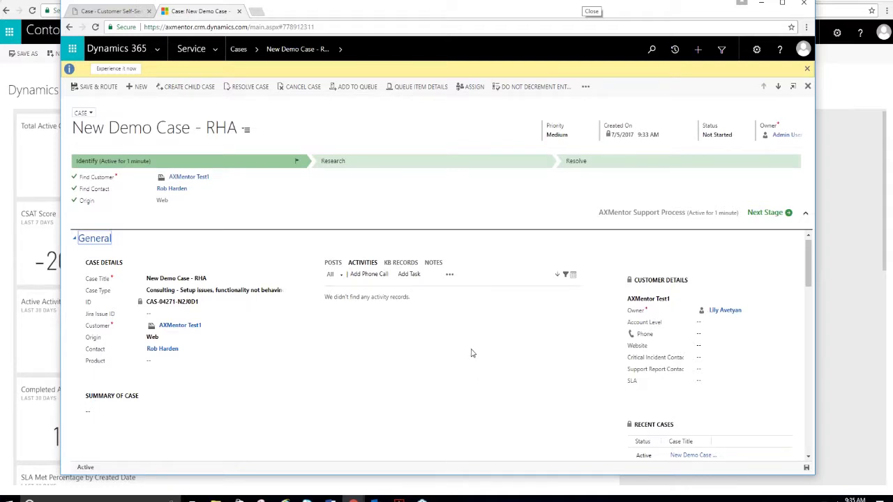
Step: Add a portal comment with the subject "This is my response." to the case's activities and mark it complete
{"action": "left_click", "coordinate": [450, 276]}
{"action": "left_click", "coordinate": [371, 265]}
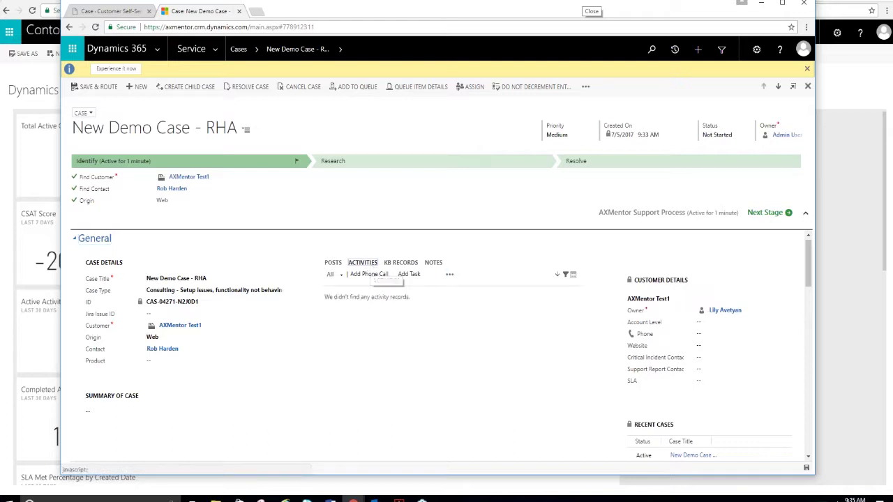
{"action": "left_click", "coordinate": [449, 274]}
{"action": "left_click", "coordinate": [476, 332]}
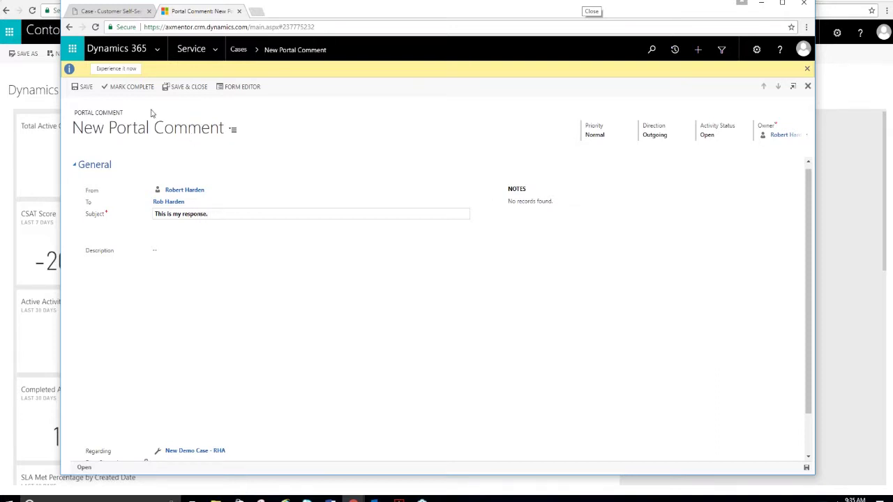
{"action": "left_click", "coordinate": [131, 86]}
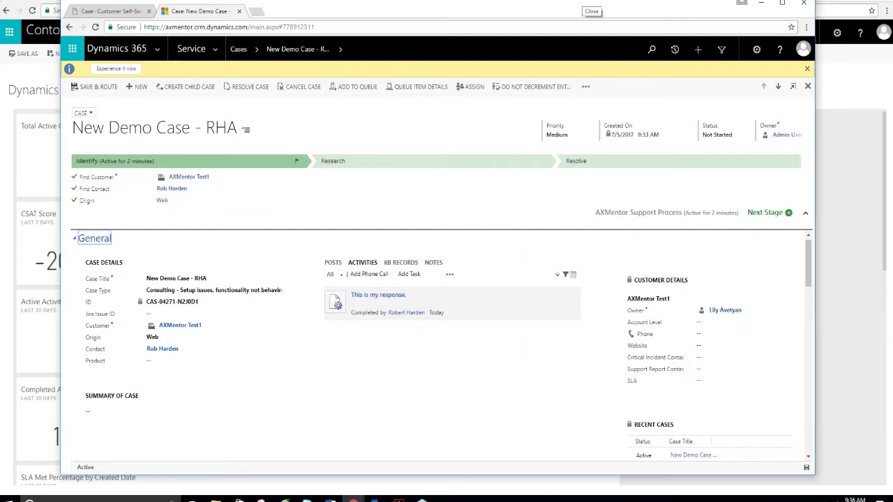
Step: Go to the Service Management settings and open the list of queues
{"action": "left_click", "coordinate": [216, 48]}
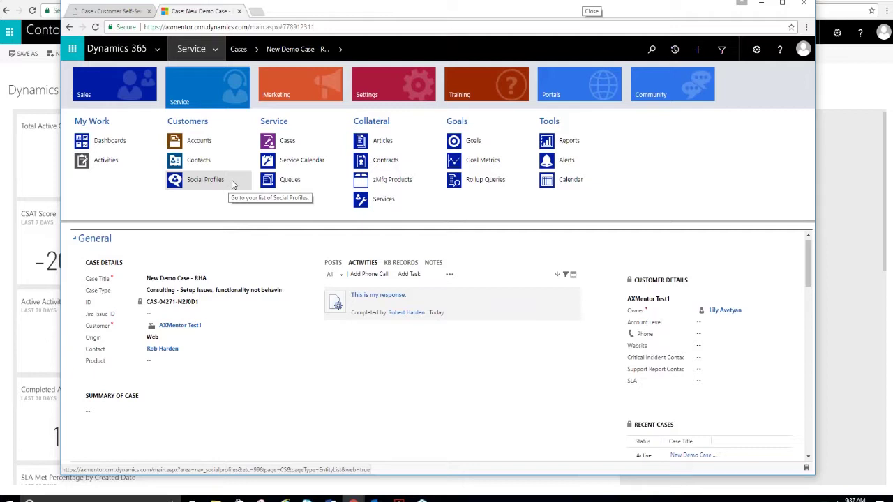
{"action": "left_click", "coordinate": [256, 50]}
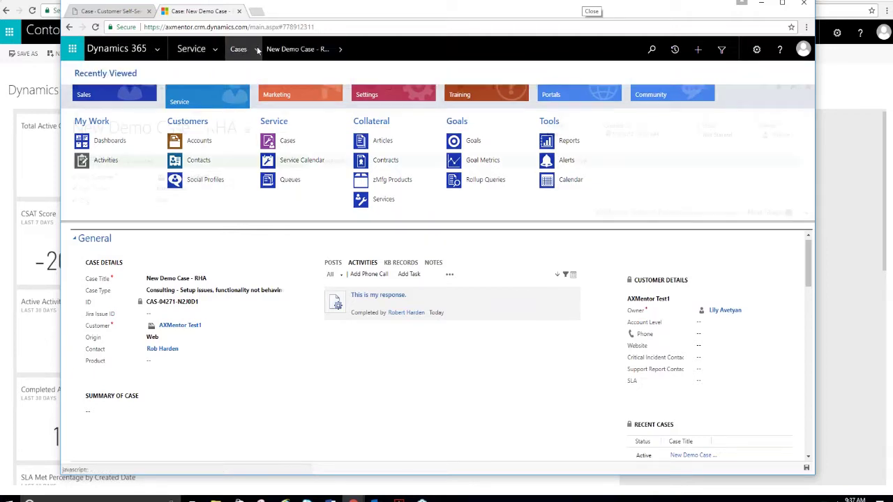
{"action": "left_click", "coordinate": [219, 54]}
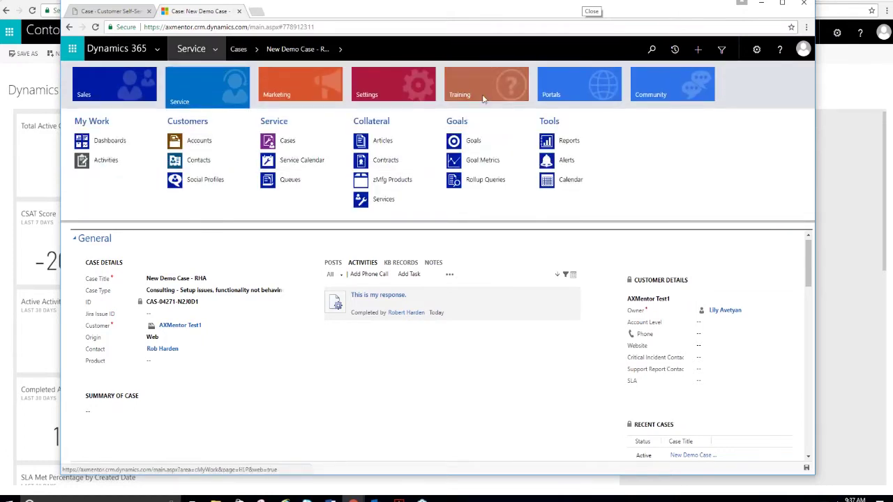
{"action": "left_click", "coordinate": [411, 86]}
{"action": "left_click", "coordinate": [120, 199]}
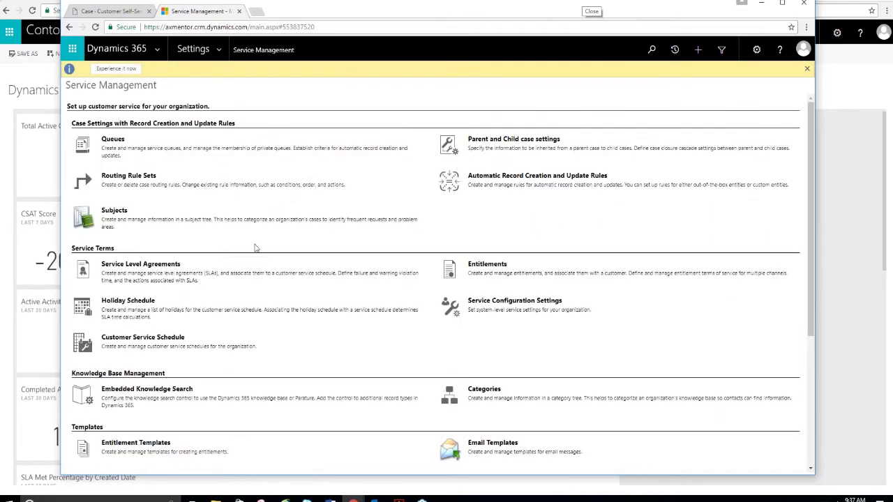
{"action": "left_click", "coordinate": [112, 139]}
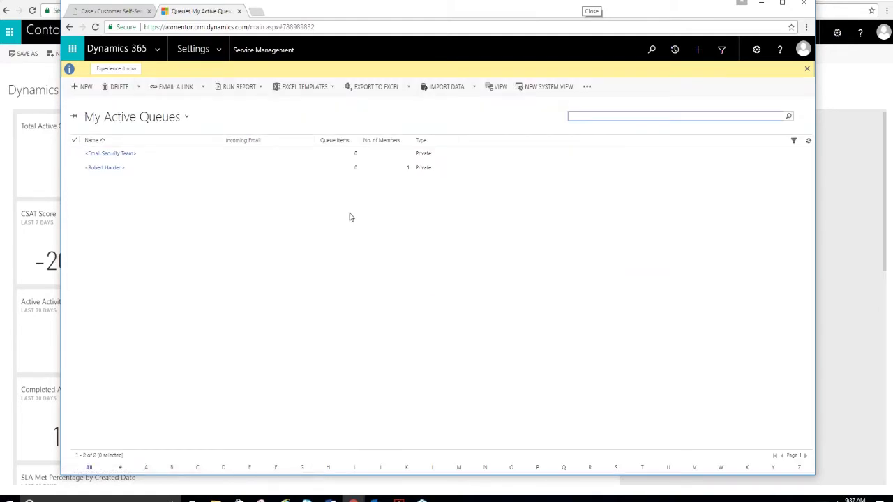
Step: Open a blank queue form, examine its Public/Private type, incoming email and email conversion options, and close it without saving
{"action": "left_click", "coordinate": [82, 87]}
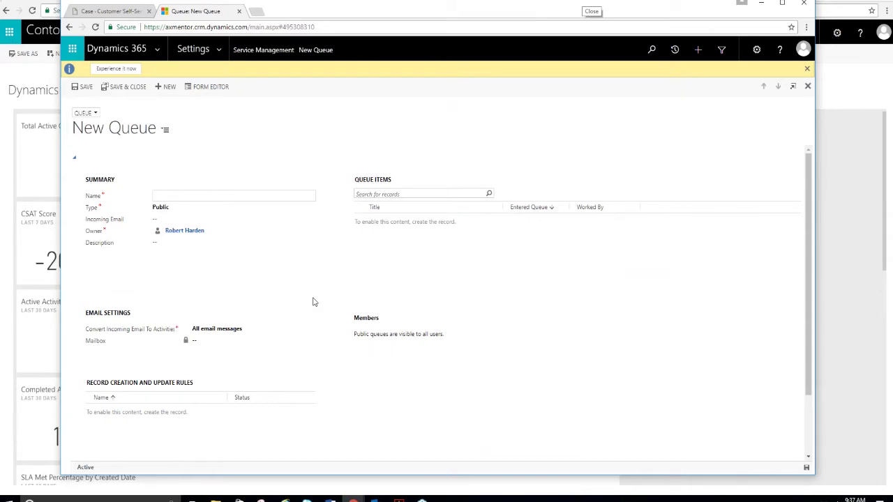
{"action": "left_click", "coordinate": [202, 219]}
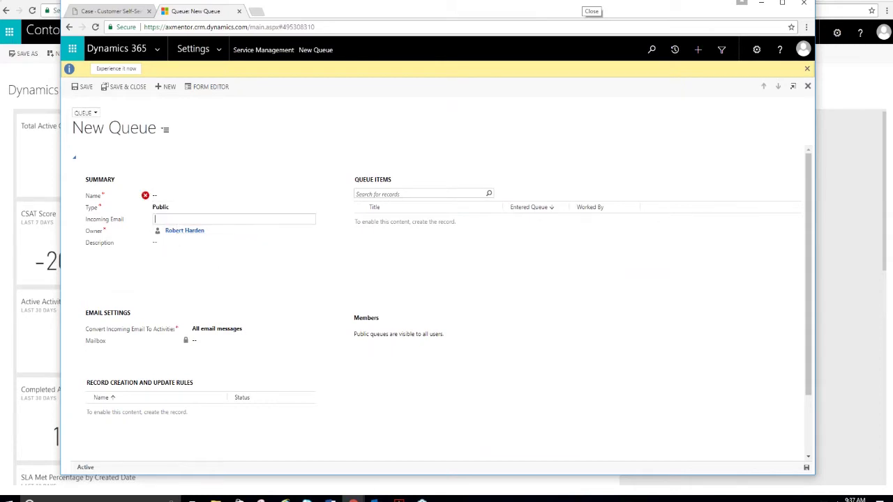
{"action": "left_click", "coordinate": [175, 211]}
{"action": "left_click", "coordinate": [176, 215]}
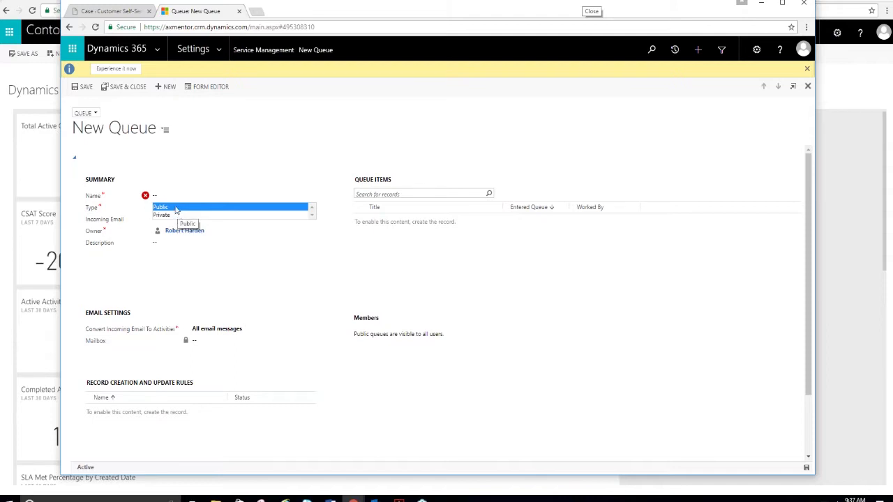
{"action": "left_click", "coordinate": [176, 208]}
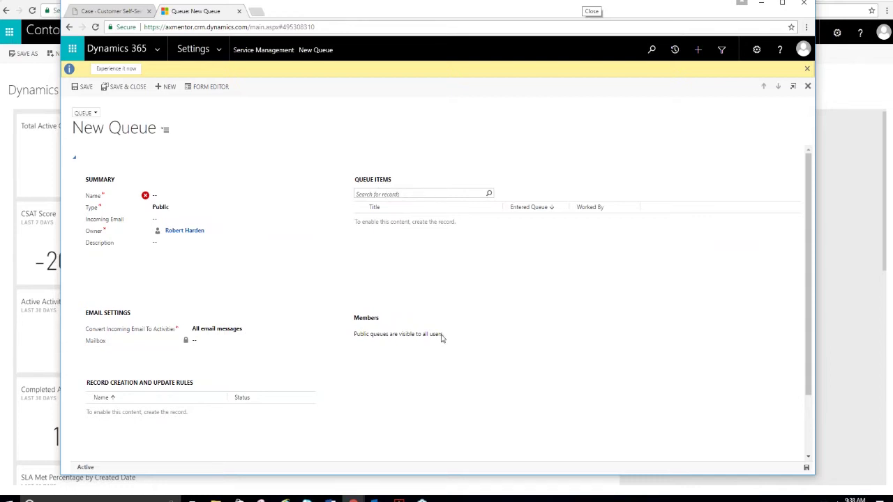
{"action": "left_click", "coordinate": [240, 331]}
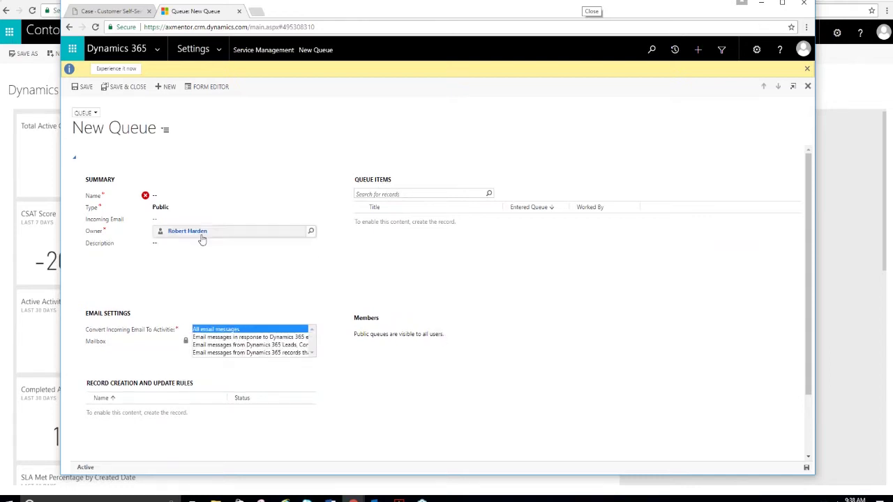
{"action": "left_click", "coordinate": [181, 219]}
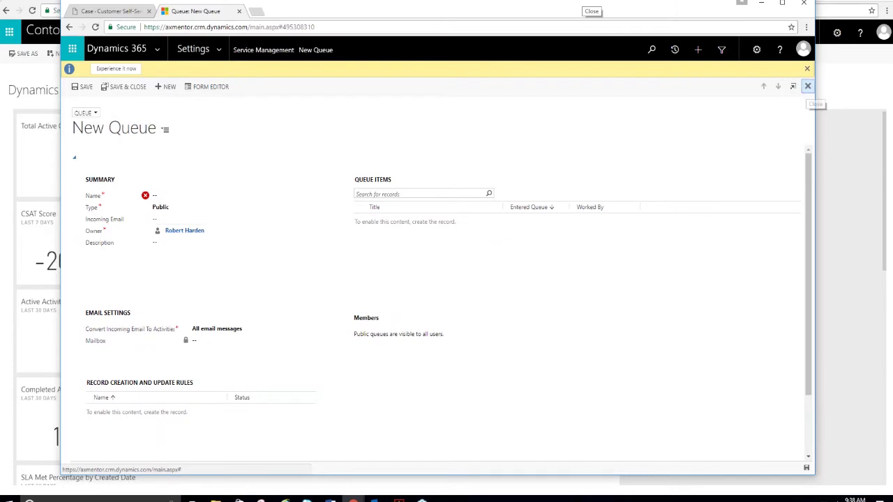
{"action": "left_click", "coordinate": [808, 85]}
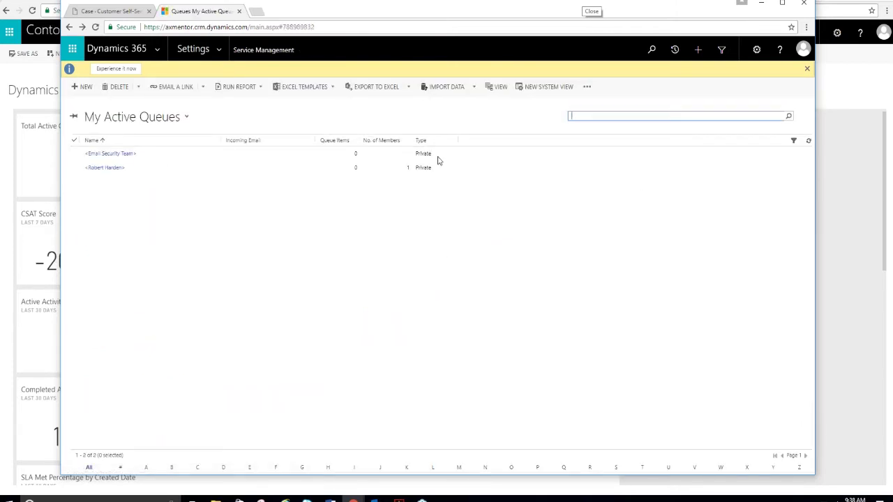
Step: Return to the Service Management settings and open Automatic Record Creation and Update Rules
{"action": "left_click", "coordinate": [220, 51]}
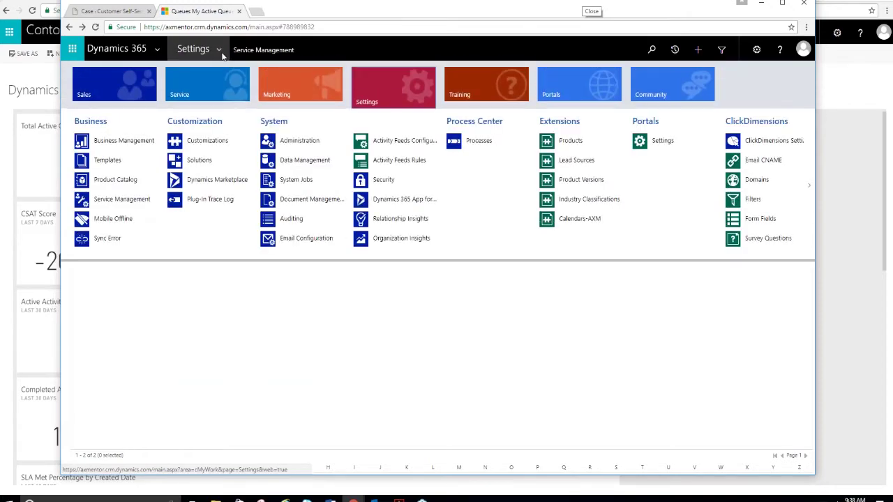
{"action": "left_click", "coordinate": [145, 198]}
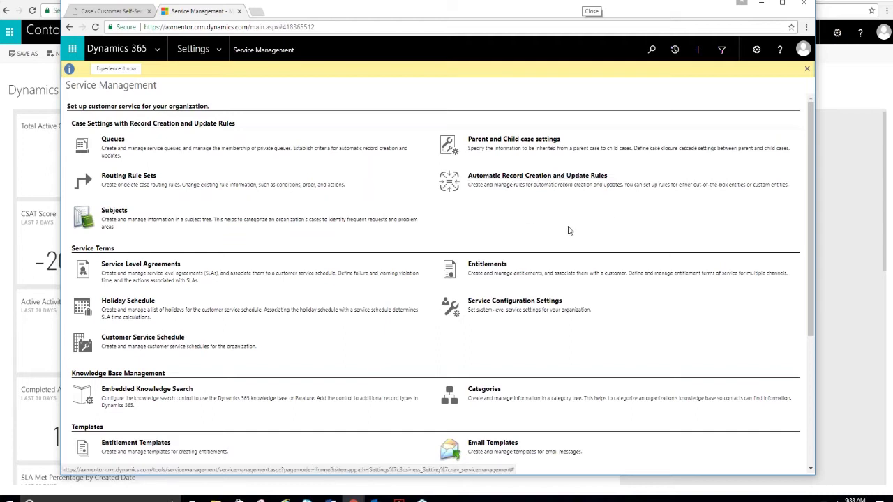
{"action": "left_click", "coordinate": [537, 185]}
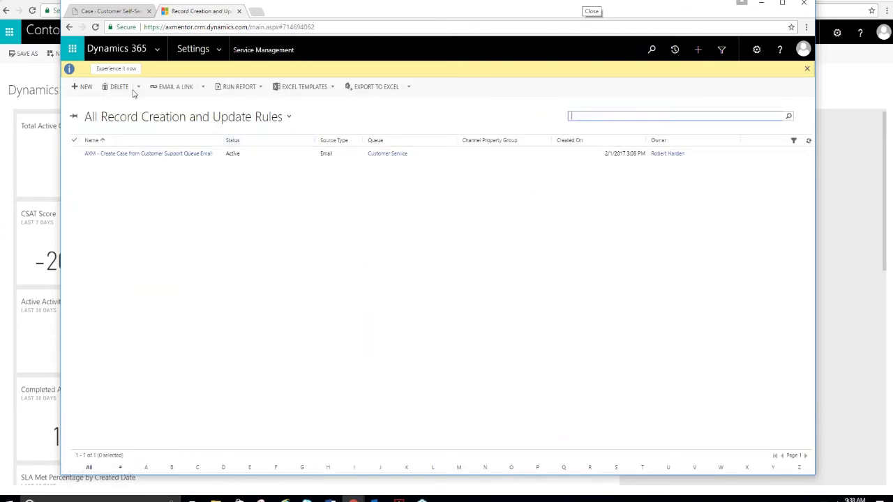
Step: Open a blank record creation and update rule, examine its source type options, and go back to the rule list
{"action": "left_click", "coordinate": [80, 90]}
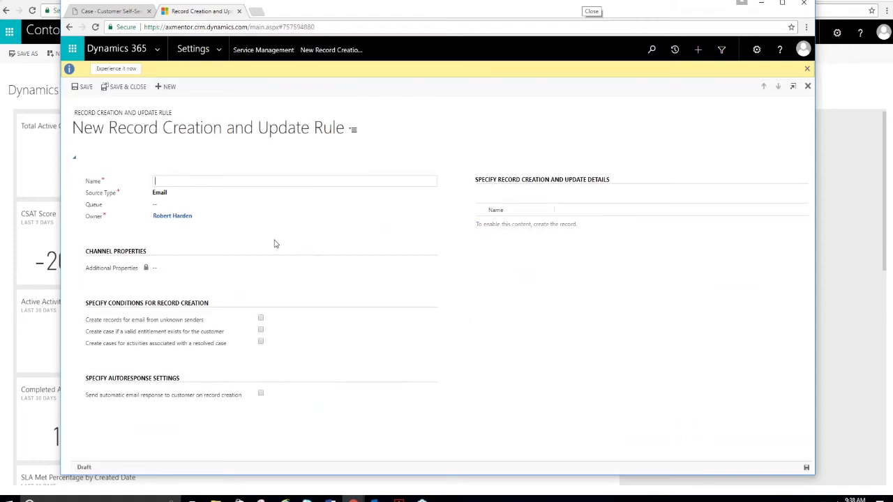
{"action": "left_click", "coordinate": [209, 198]}
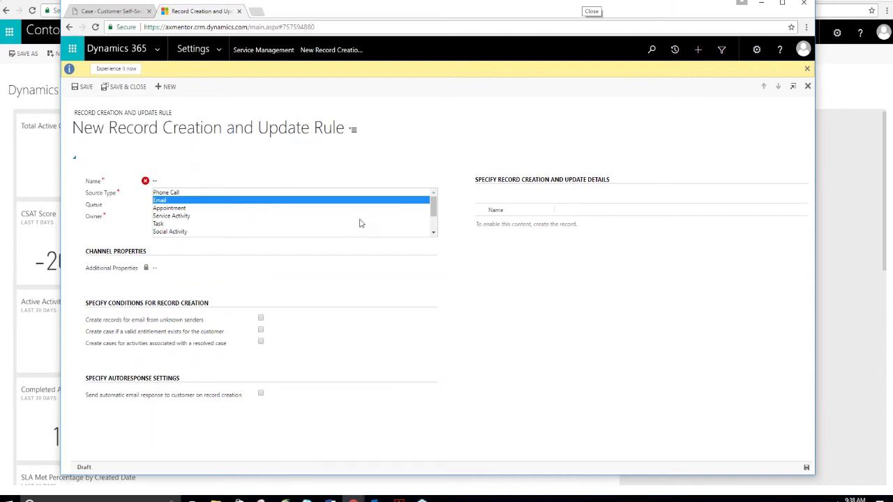
{"action": "left_click", "coordinate": [325, 165]}
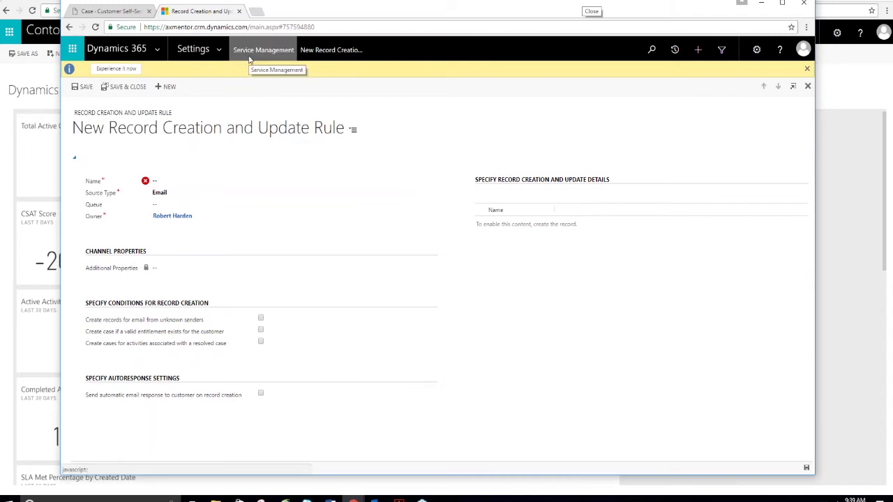
{"action": "left_click", "coordinate": [71, 27]}
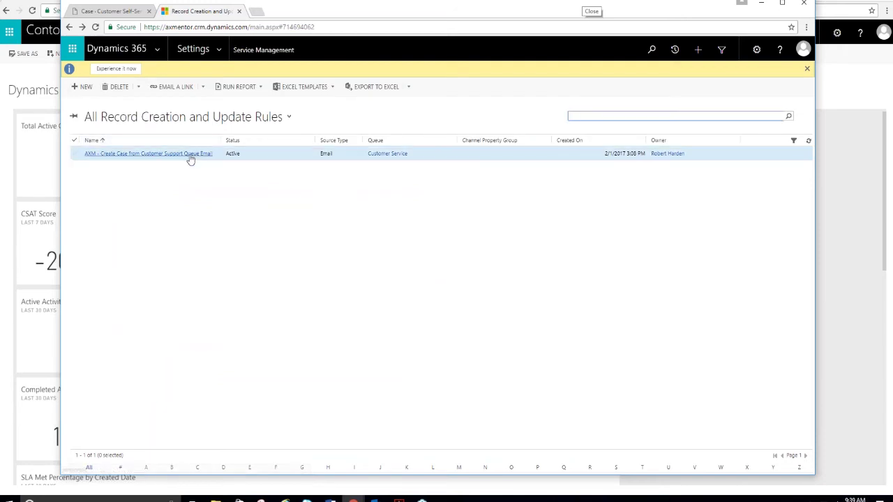
Step: Open the "AXM - Create Case from Customer Support Queue Email" rule and its AXM - Critical Support Case item
{"action": "double_click", "coordinate": [223, 156]}
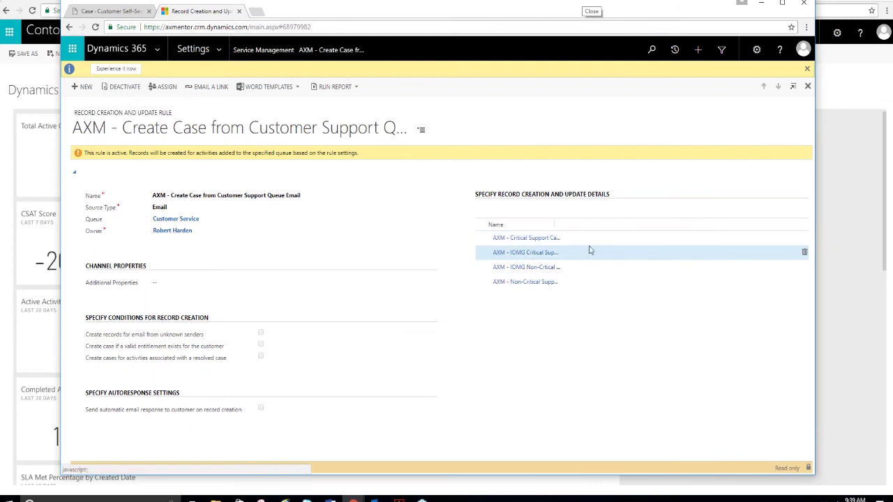
{"action": "left_click", "coordinate": [530, 238]}
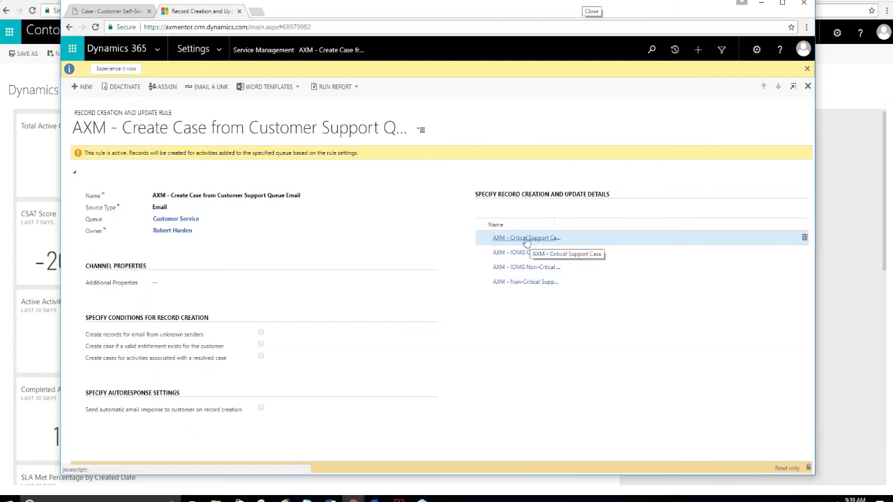